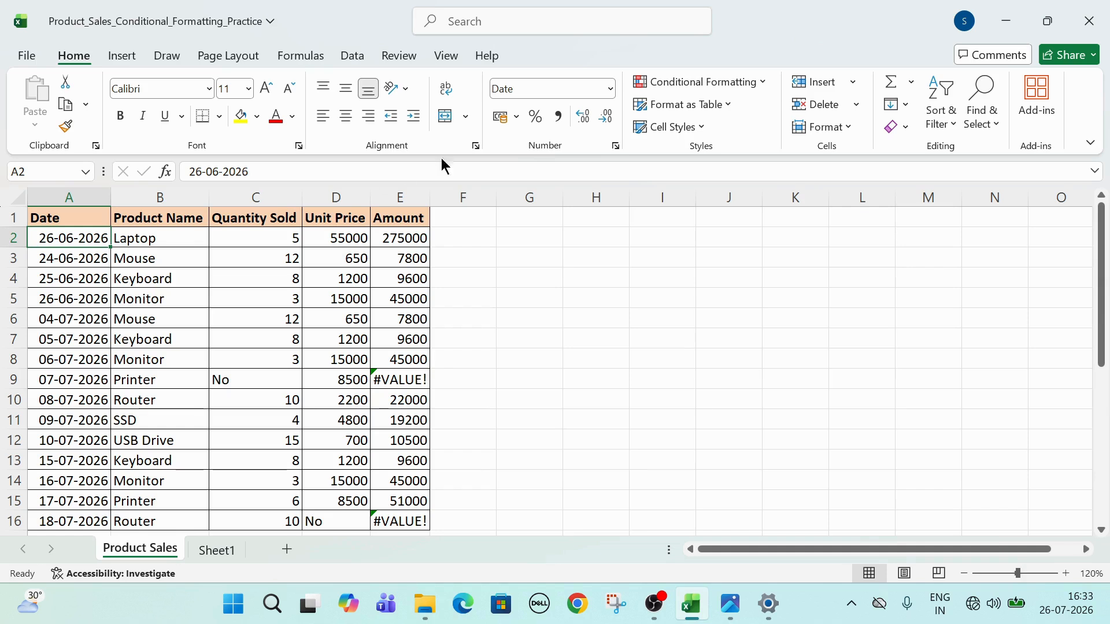
# Step: Highlight Amount cells E2:E16 that are greater than 25000 with Green Fill with Dark Green Text
pyautogui.moveTo(420, 242)
pyautogui.mouseDown()
pyautogui.moveTo(417, 520)
pyautogui.moveTo(414, 245)
pyautogui.mouseUp()
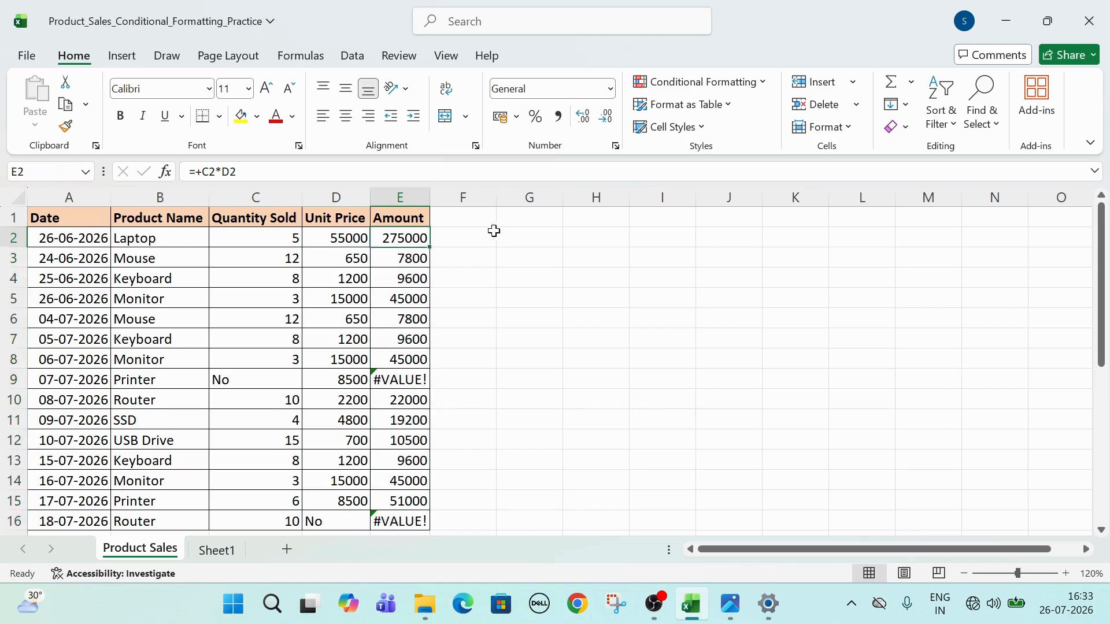
pyautogui.click(513, 237)
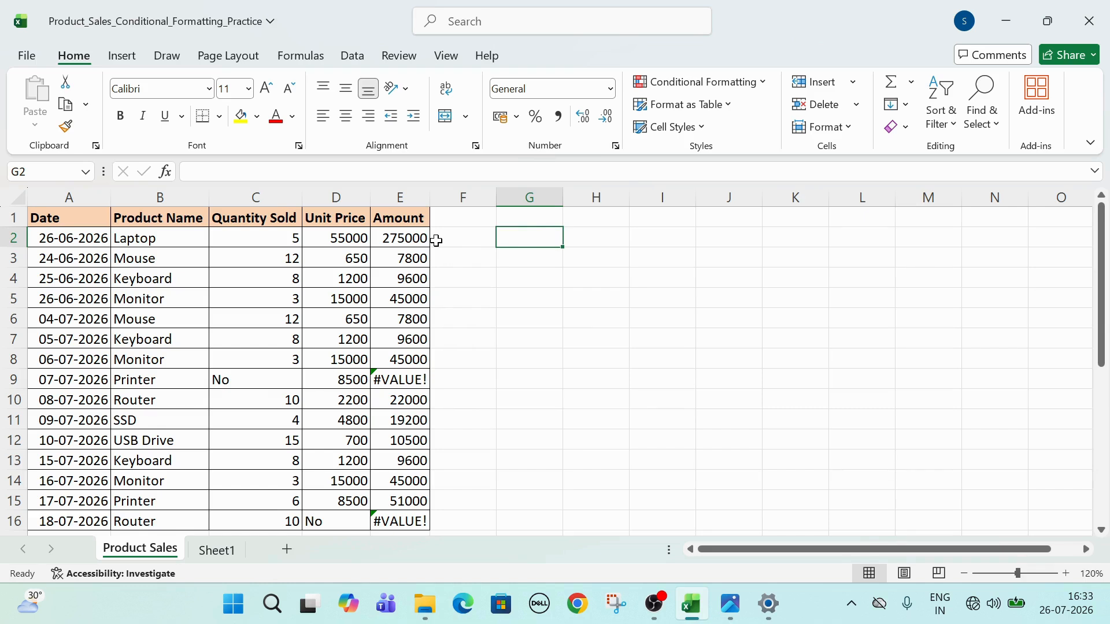
pyautogui.click(419, 237)
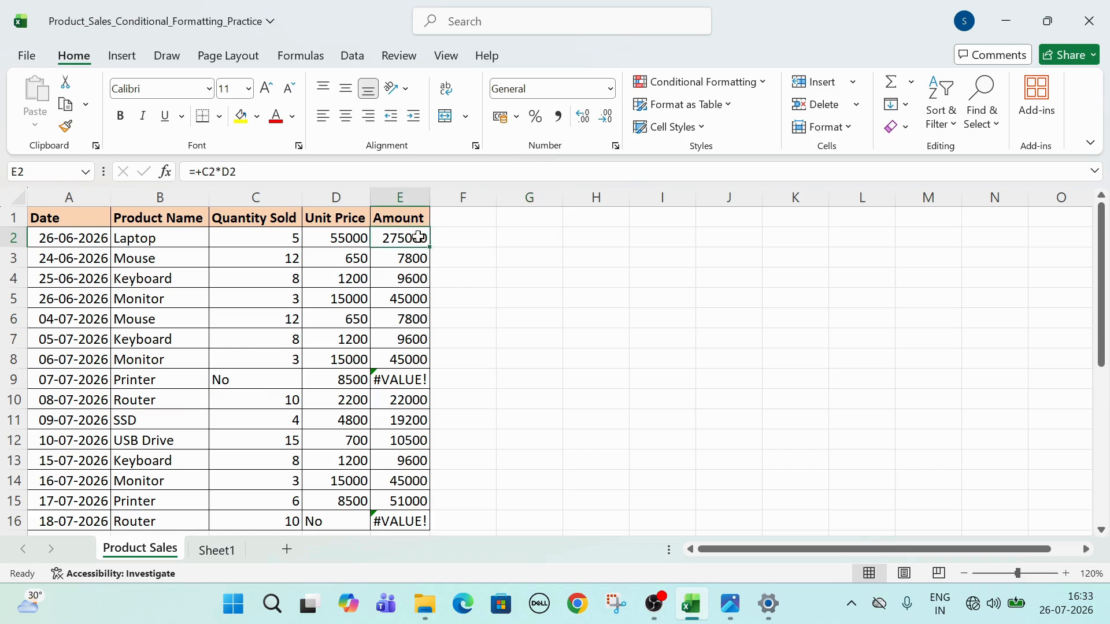
pyautogui.moveTo(419, 237); pyautogui.dragTo(405, 521)
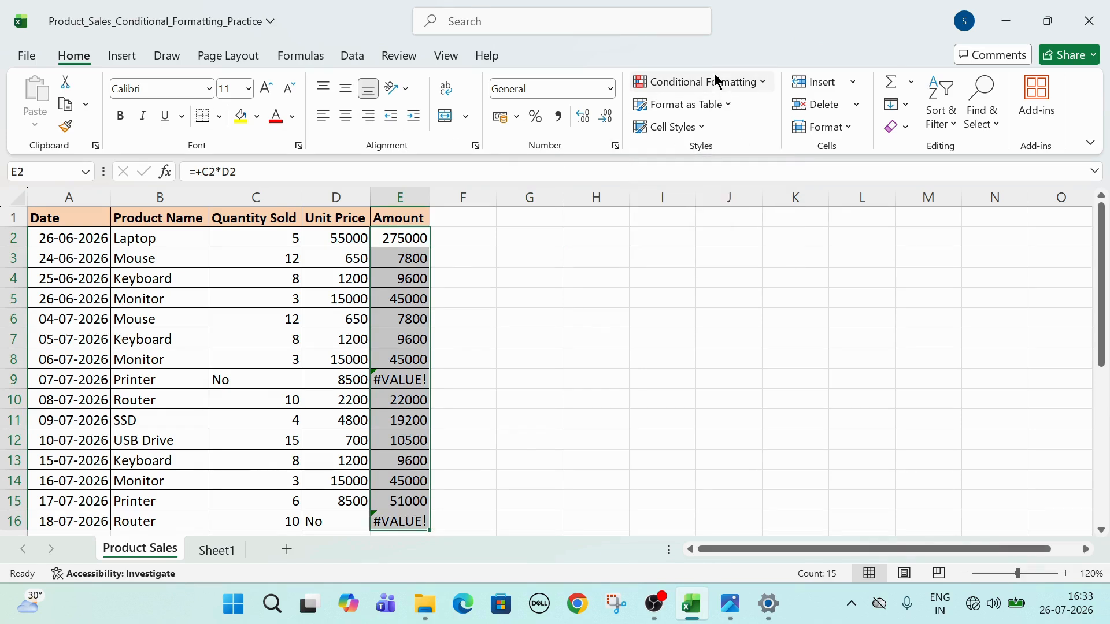
pyautogui.click(728, 83)
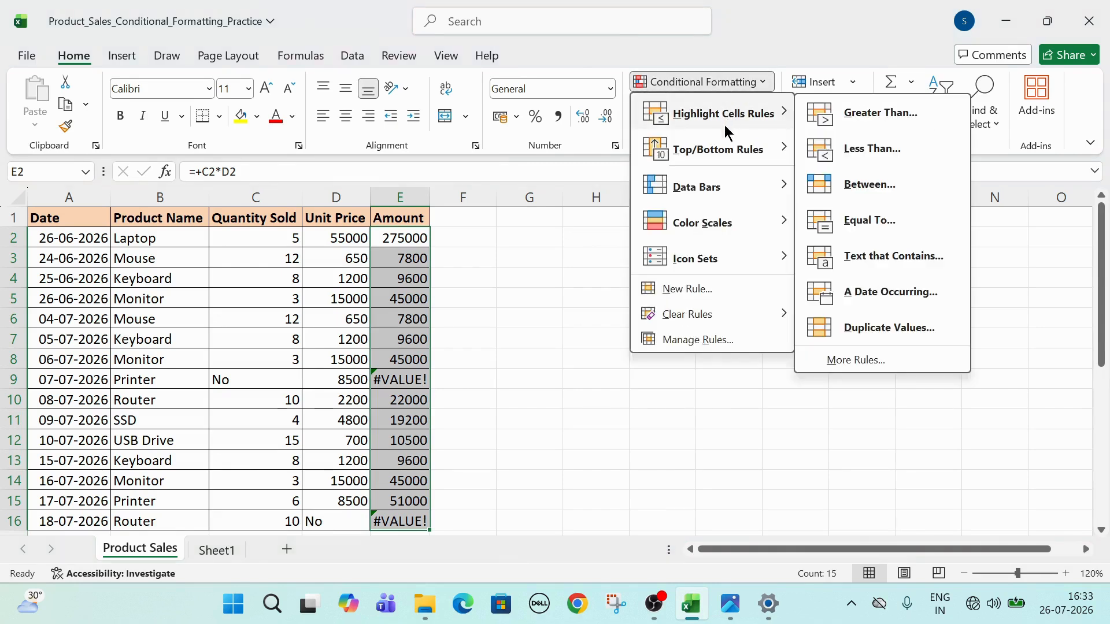
pyautogui.moveTo(746, 120)
pyautogui.click(856, 116)
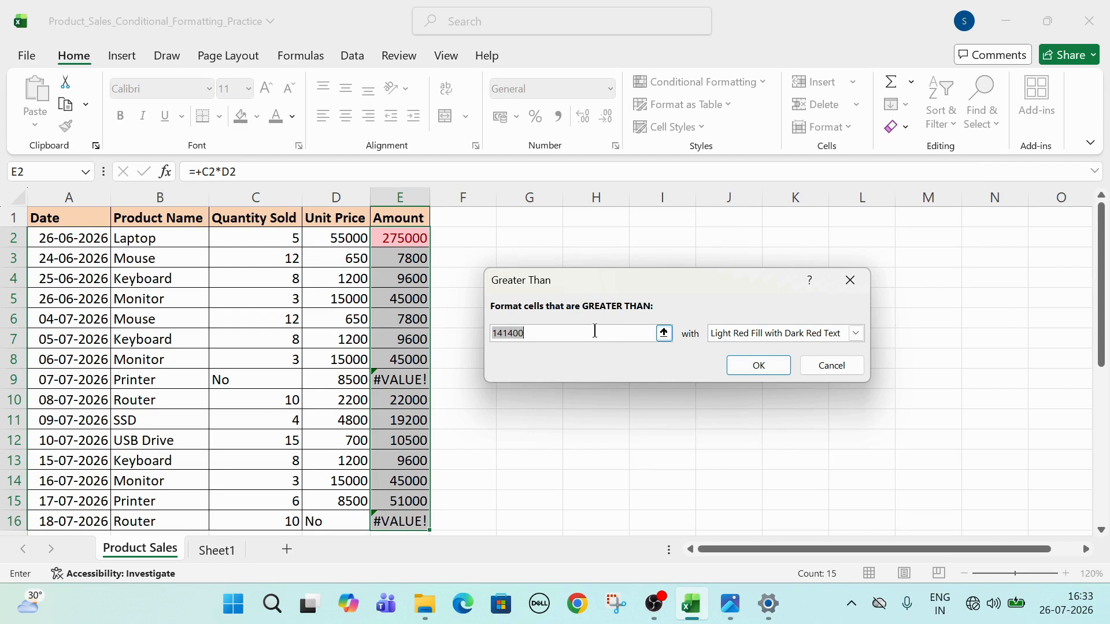
pyautogui.write('25000')
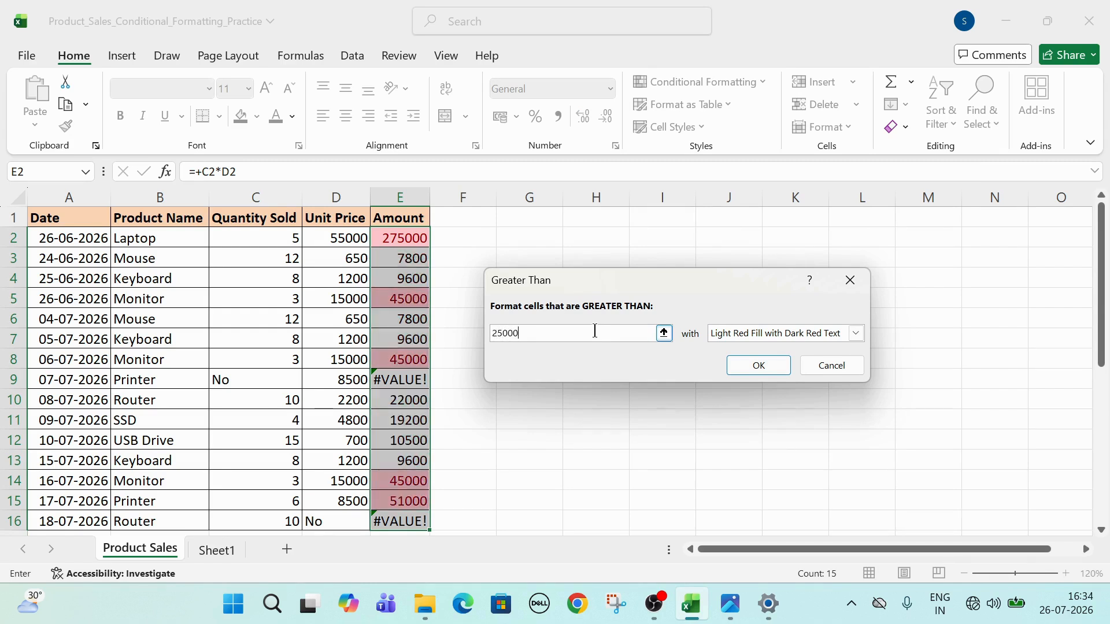
pyautogui.click(743, 333)
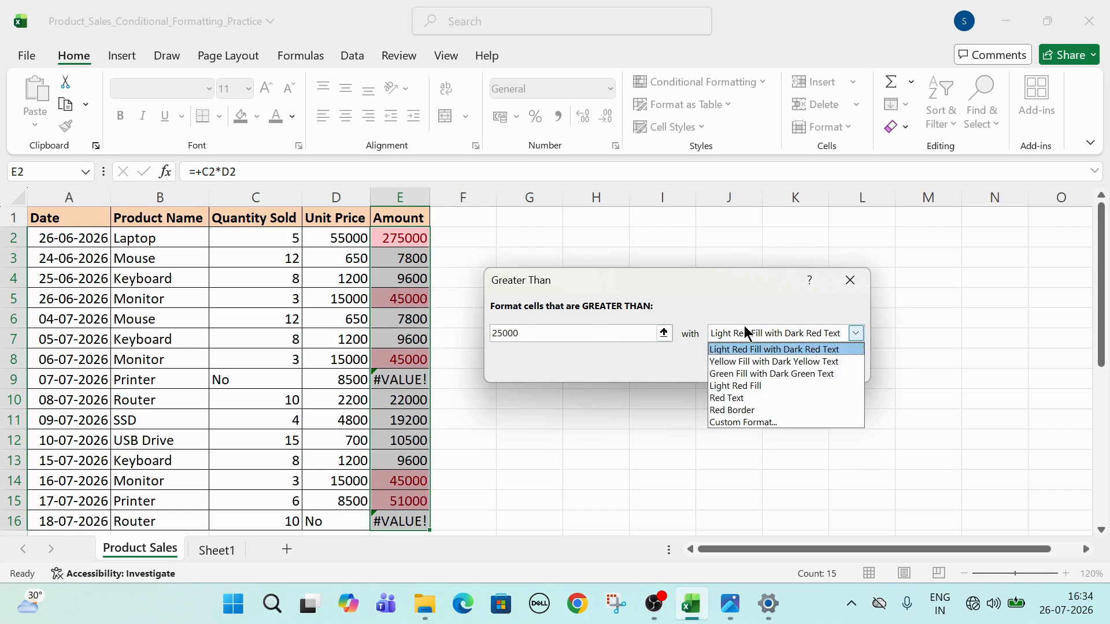
pyautogui.click(765, 375)
pyautogui.click(785, 367)
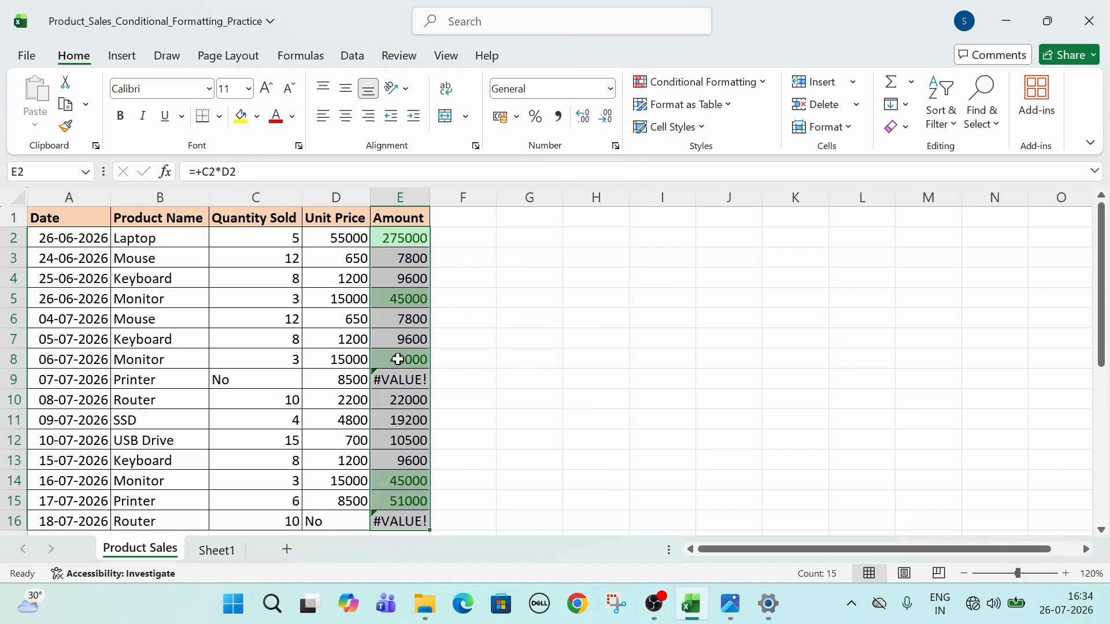
# Step: Add a Less Than rule to the Amount cells, highlighting values below 10000 with Light Red Fill with Dark Red Text
pyautogui.click(734, 84)
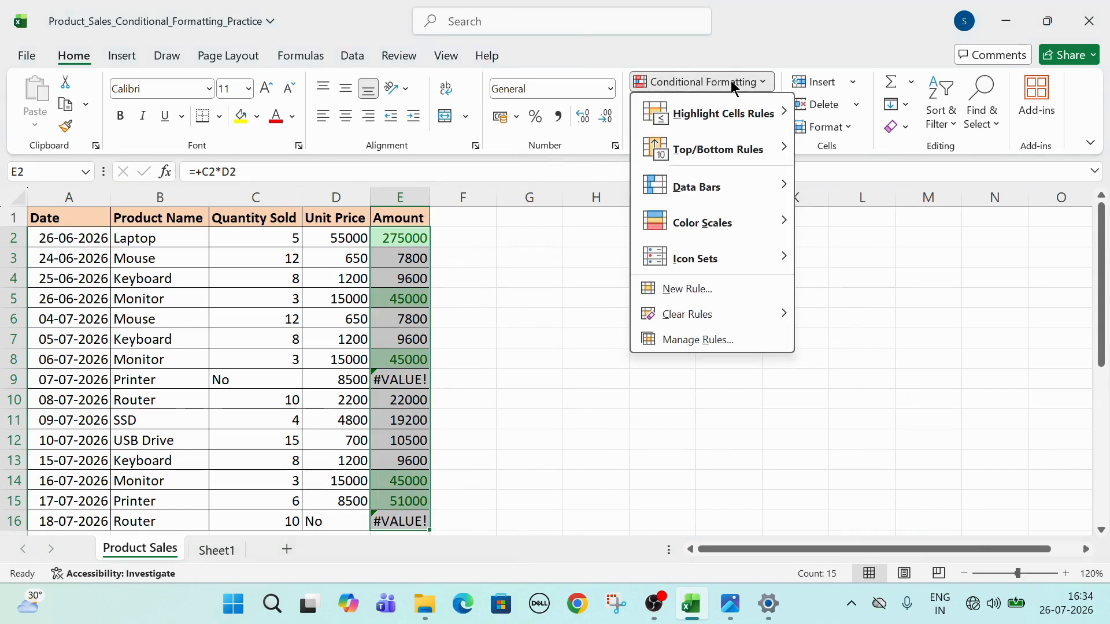
pyautogui.click(855, 149)
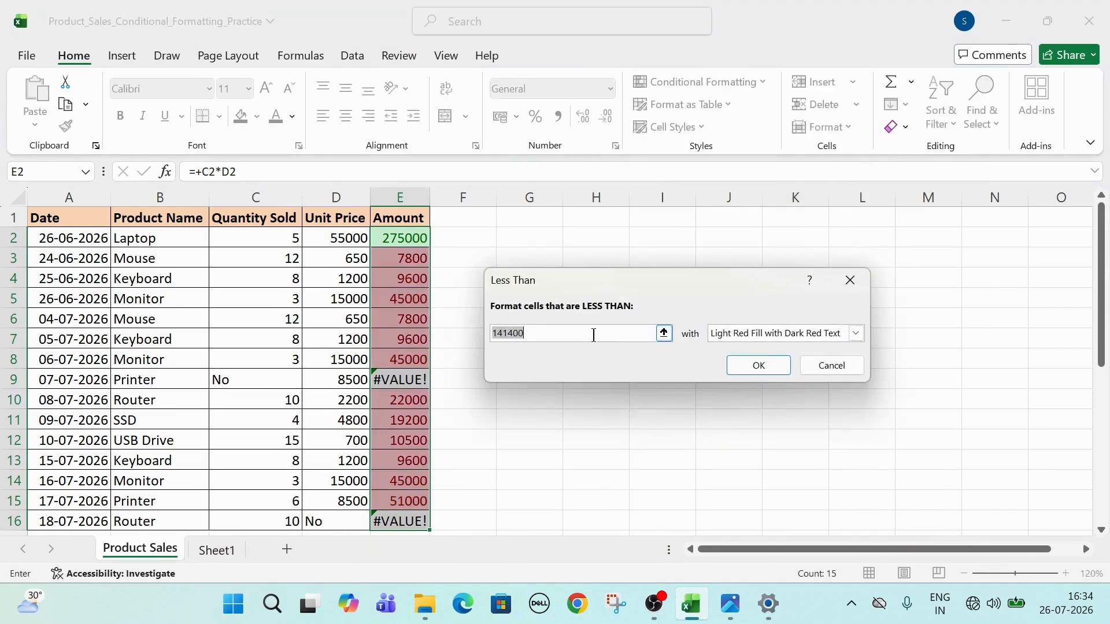
pyautogui.write('10000')
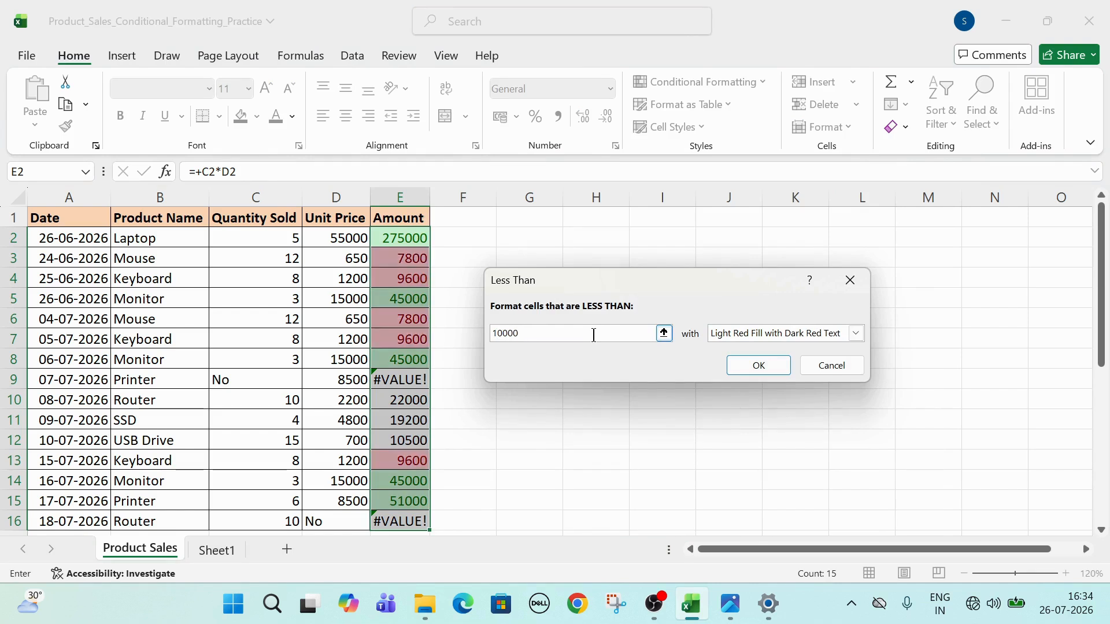
pyautogui.click(762, 334)
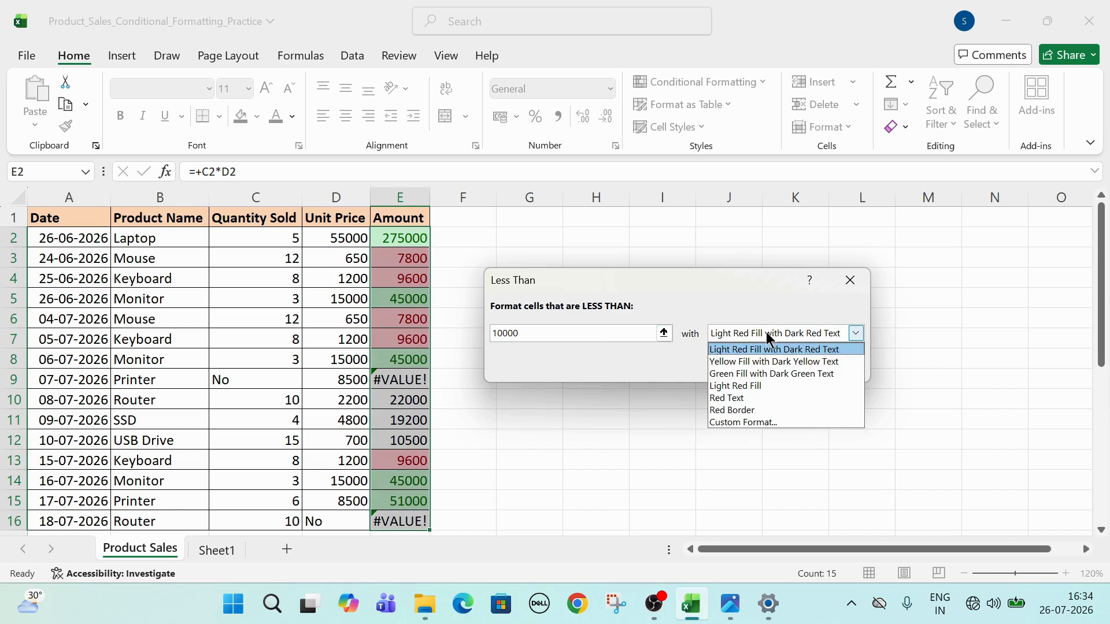
pyautogui.click(769, 336)
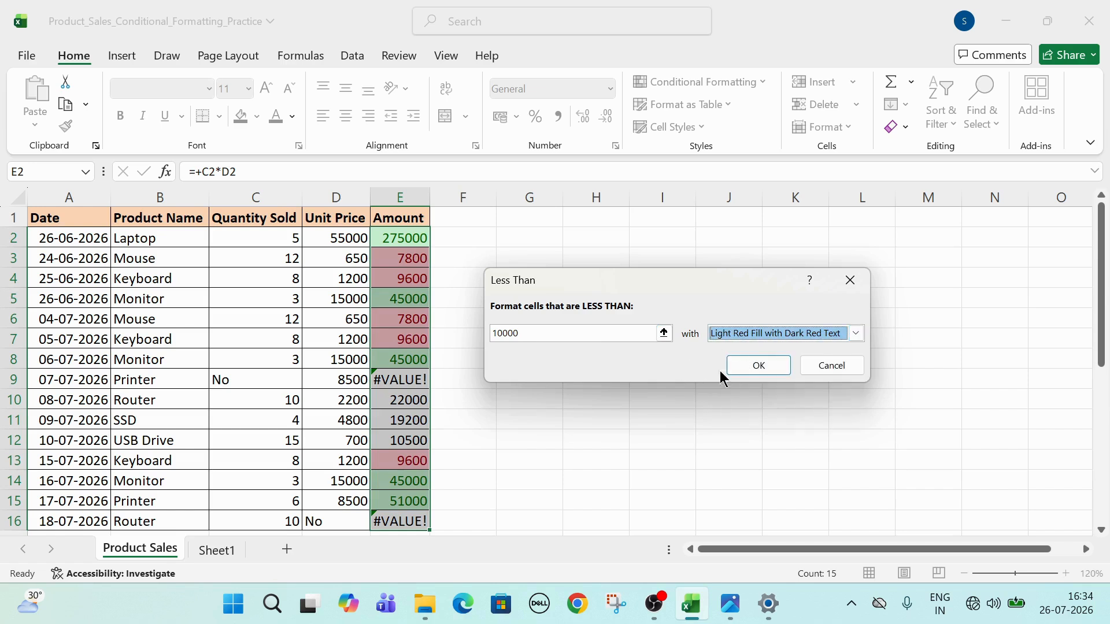
pyautogui.click(752, 366)
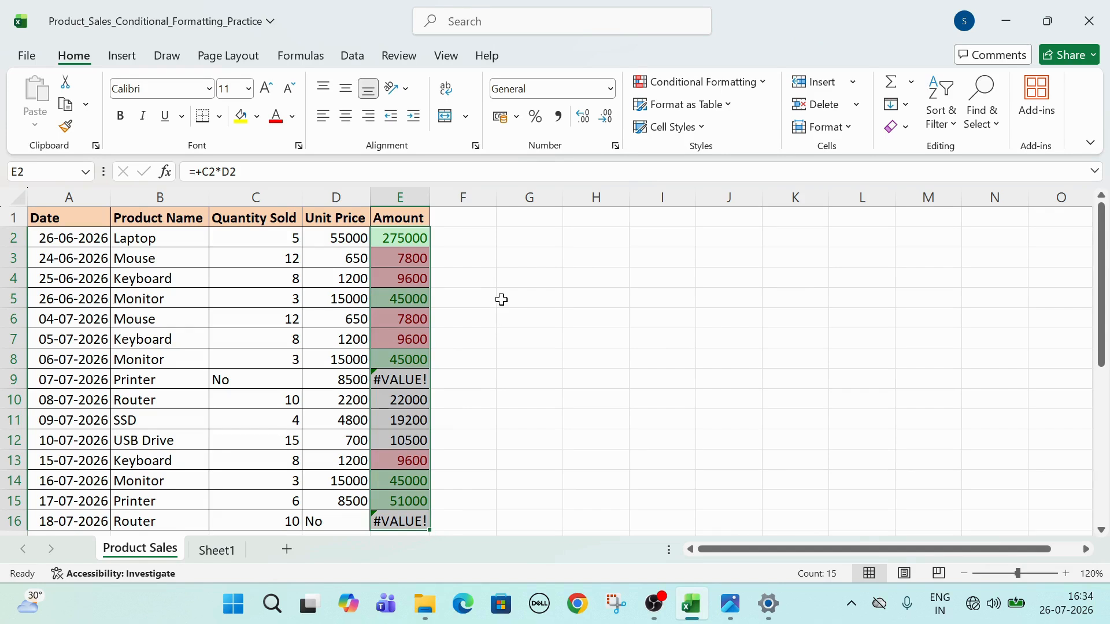
# Step: Add a Between rule to the Amount cells, highlighting values between 25000 and 10000 with Yellow Fill with Dark Yellow Text
pyautogui.click(744, 87)
pyautogui.moveTo(719, 116)
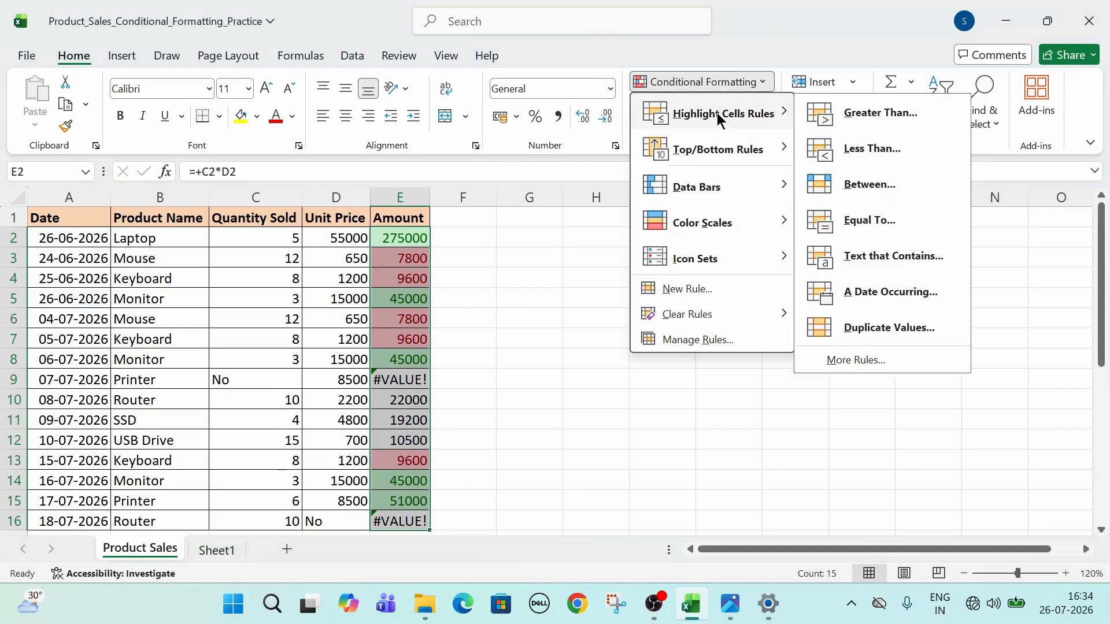
pyautogui.click(850, 181)
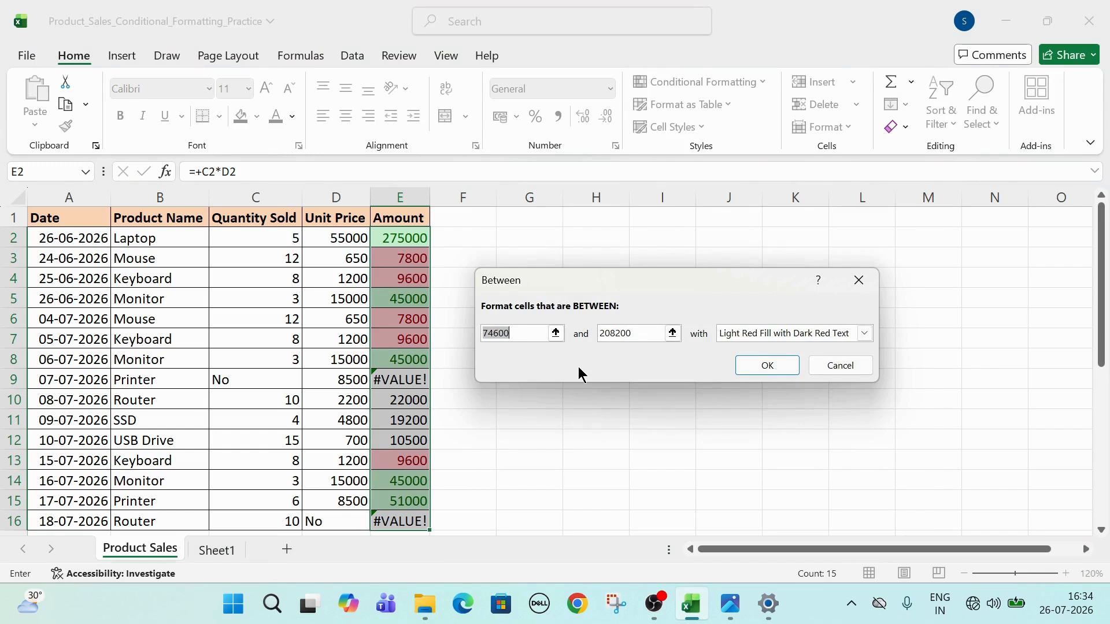
pyautogui.write('25000')
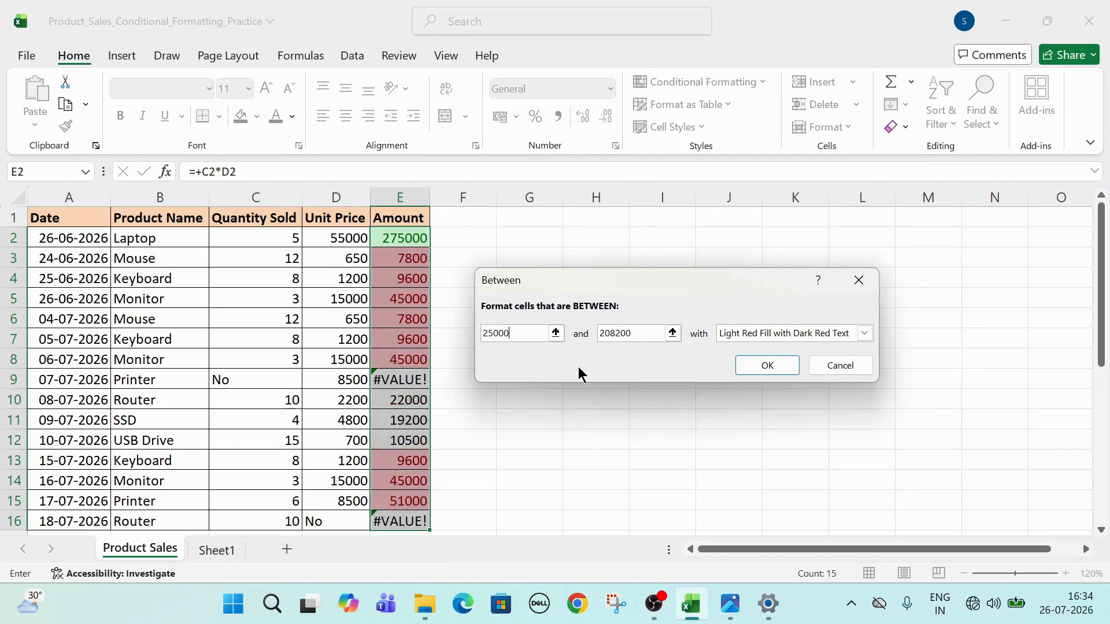
pyautogui.click(610, 334)
pyautogui.doubleClick(610, 335)
pyautogui.write('1000')
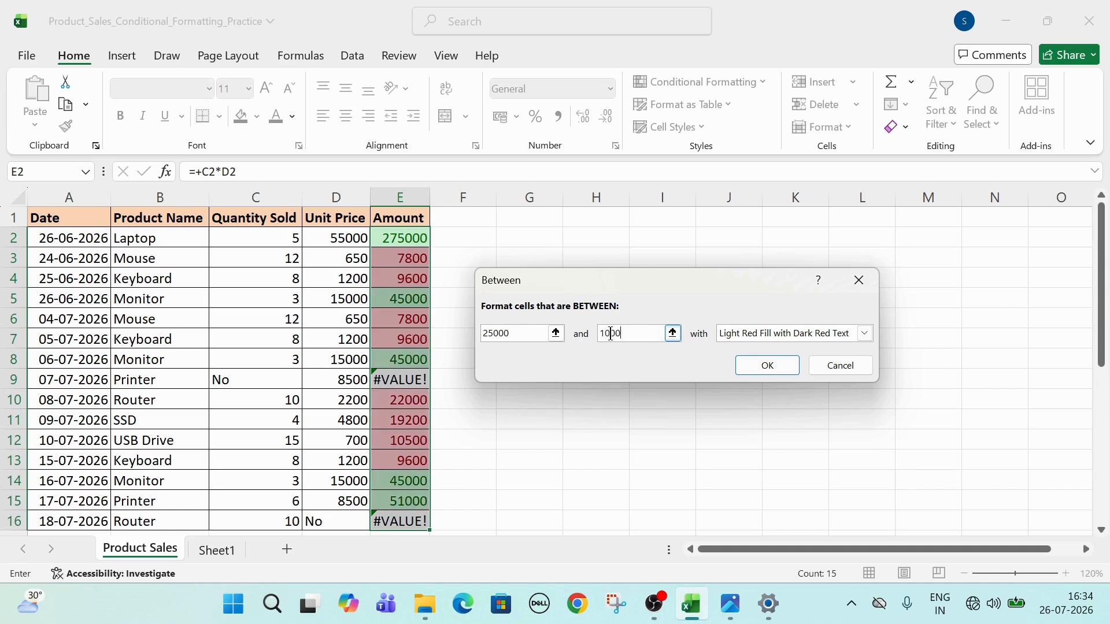
pyautogui.write('0')
pyautogui.click(865, 334)
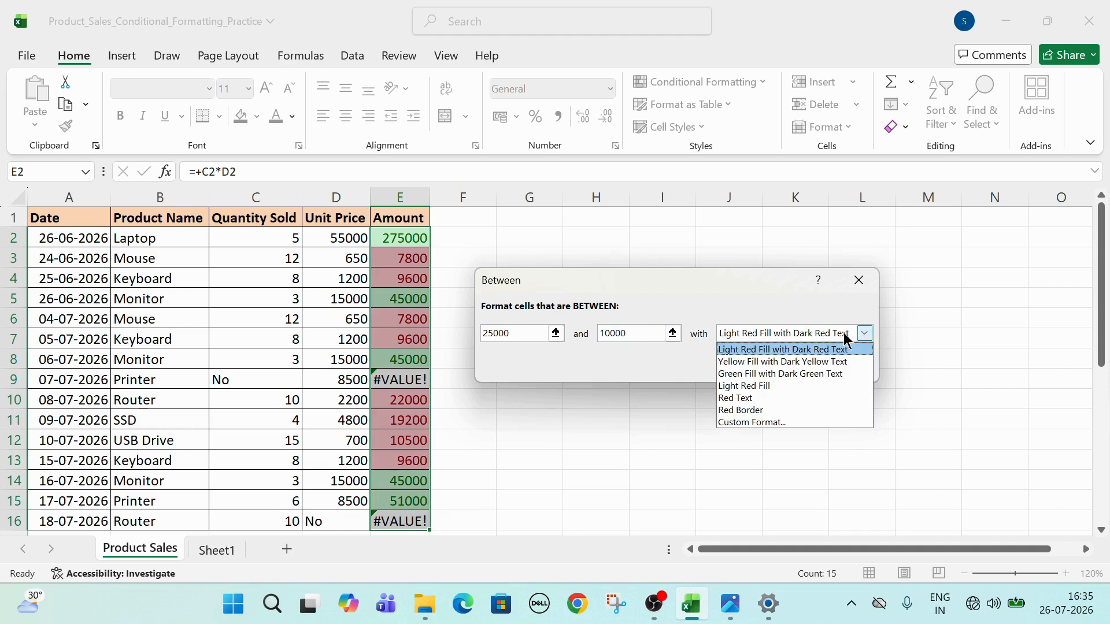
pyautogui.click(804, 362)
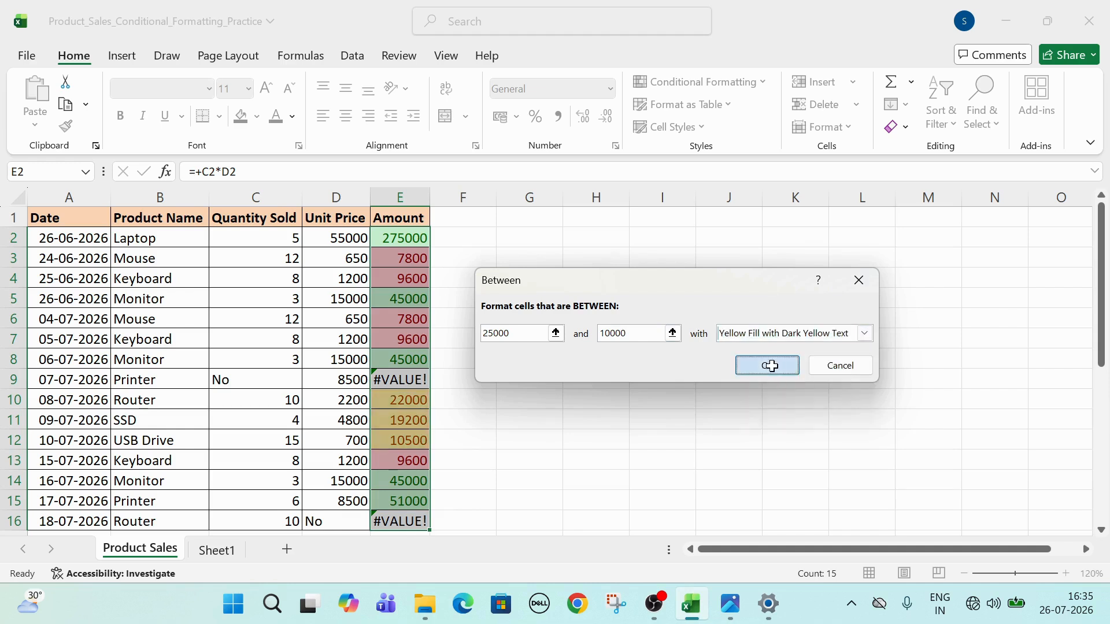
pyautogui.click(772, 366)
pyautogui.click(422, 240)
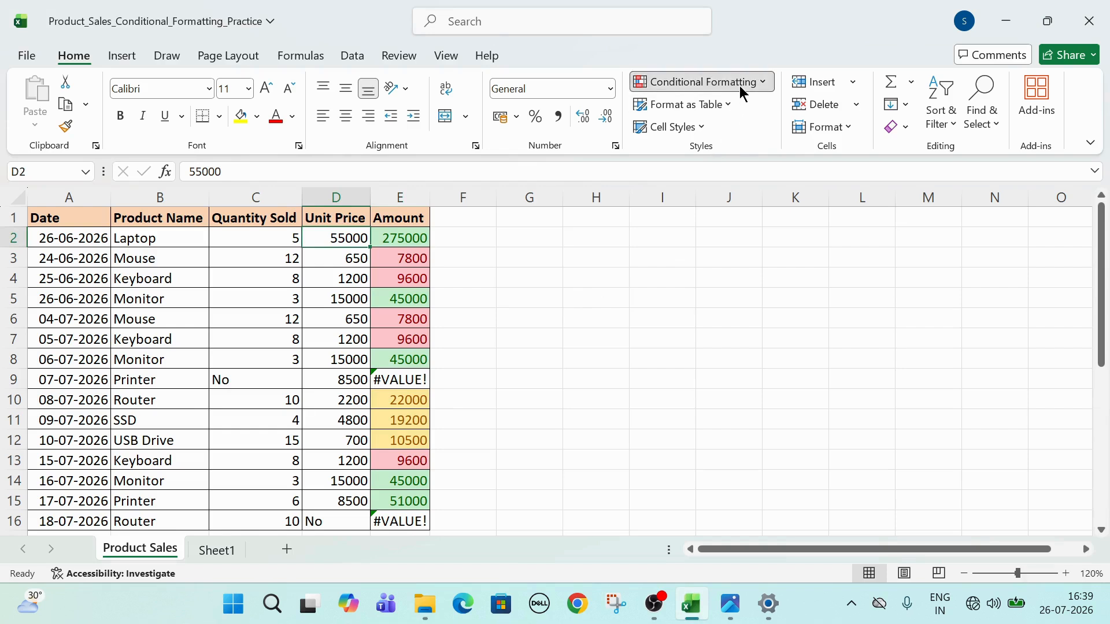
pyautogui.click(740, 85)
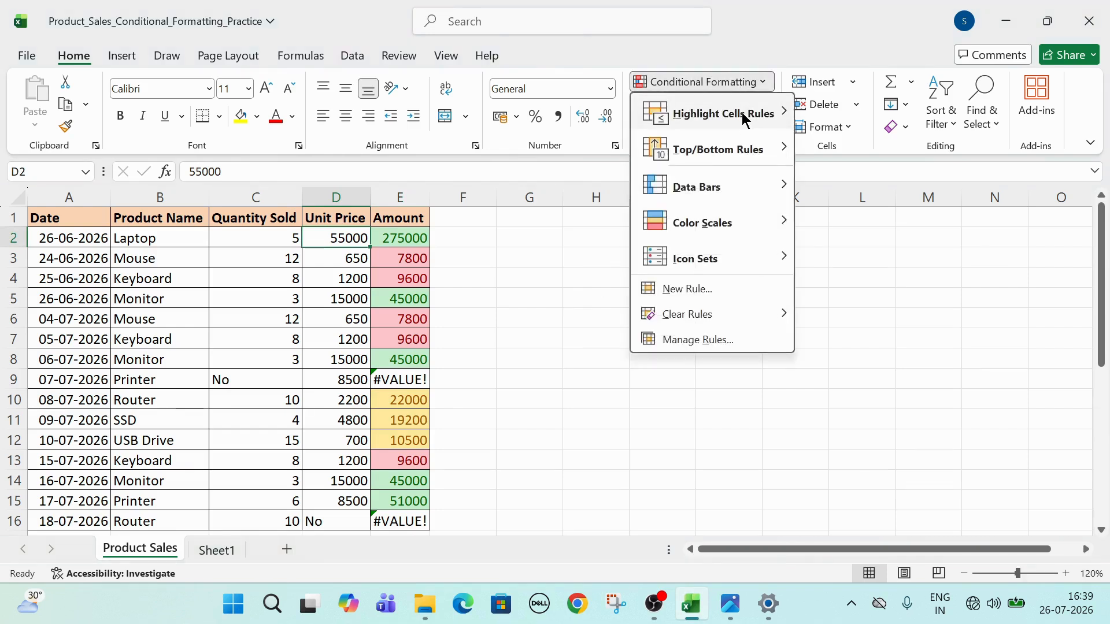
pyautogui.moveTo(744, 117)
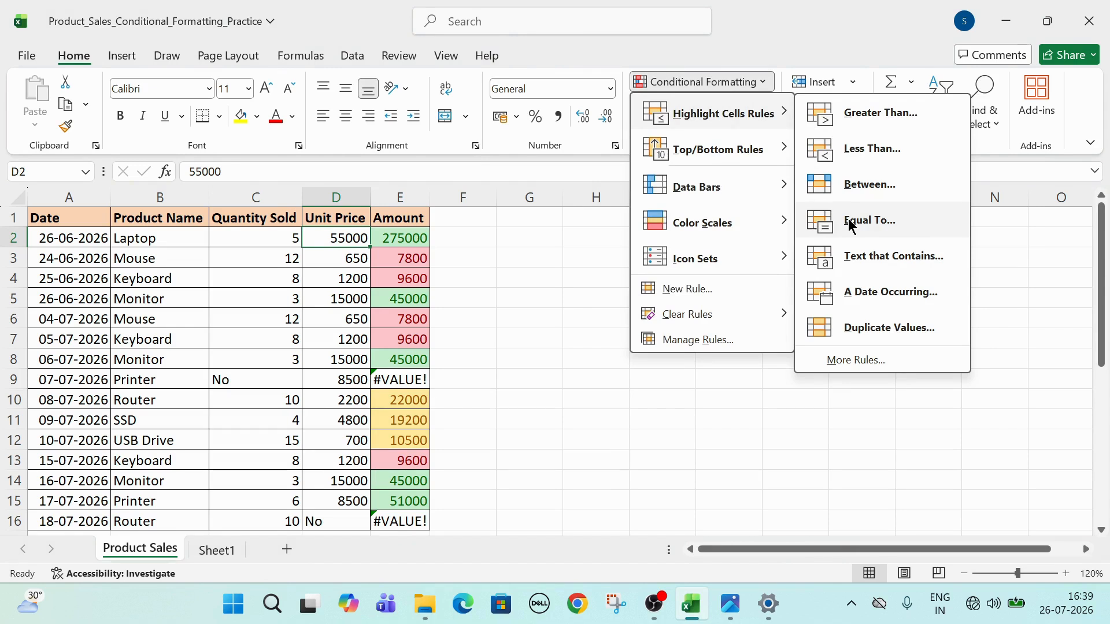
pyautogui.press('Escape')
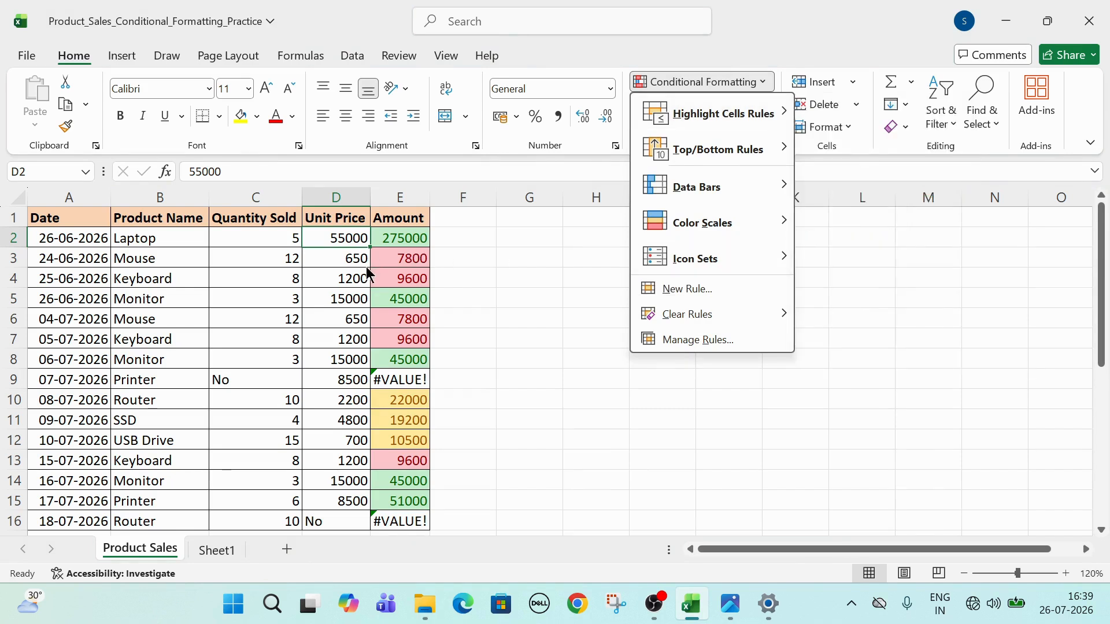
pyautogui.press('Escape')
# Step: Set up an Equal To highlighting rule for the Unit Price cells D2:D16 with the value 15000
pyautogui.moveTo(350, 235); pyautogui.dragTo(335, 515)
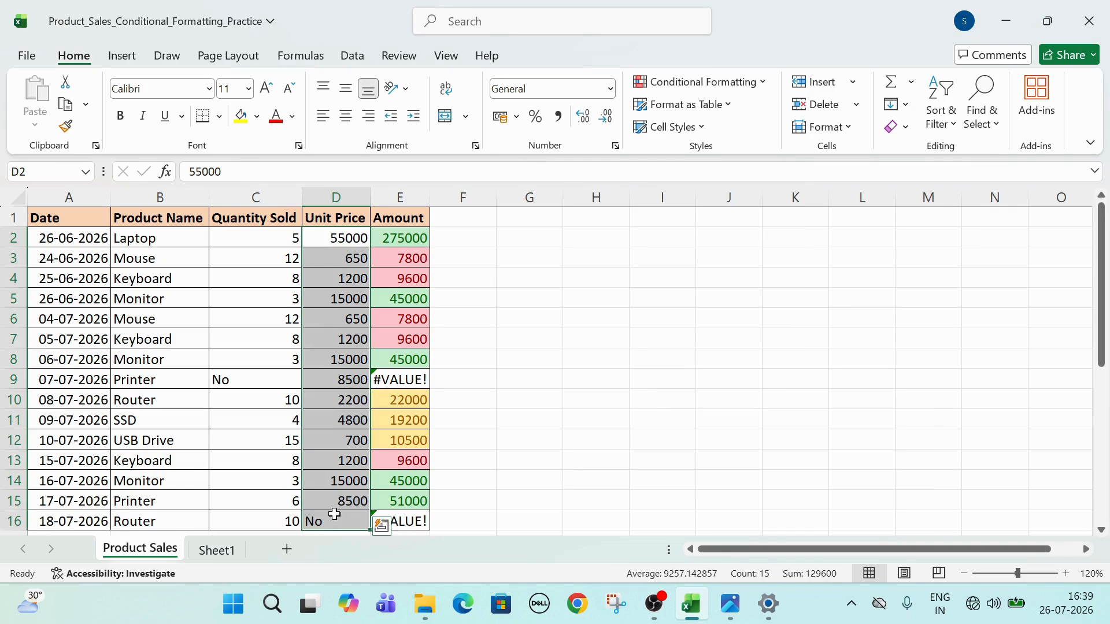
pyautogui.click(760, 84)
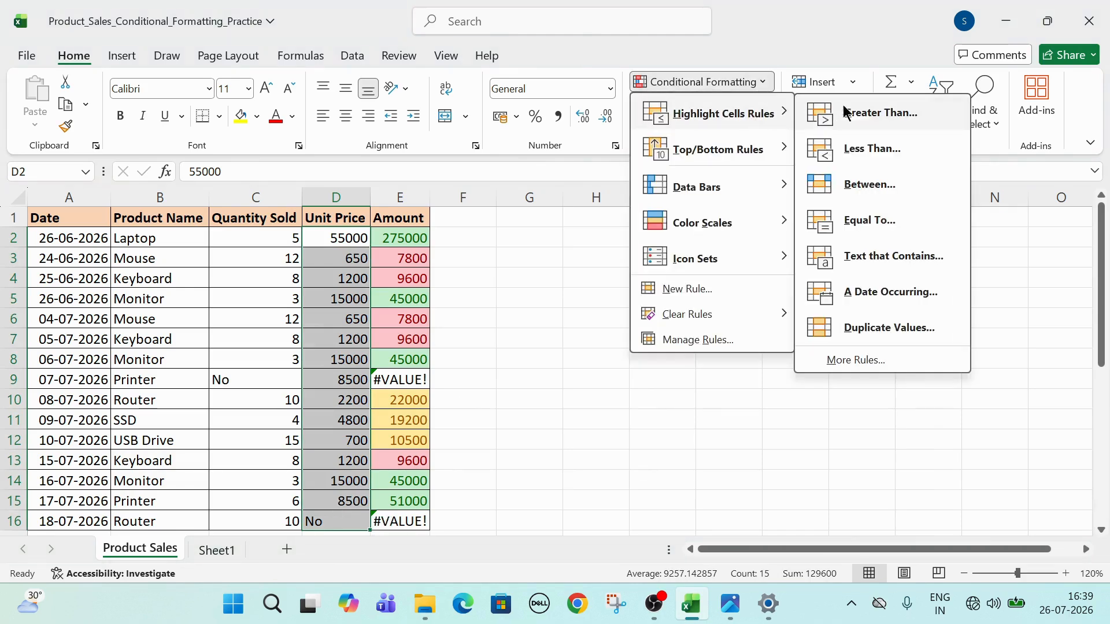
pyautogui.click(864, 222)
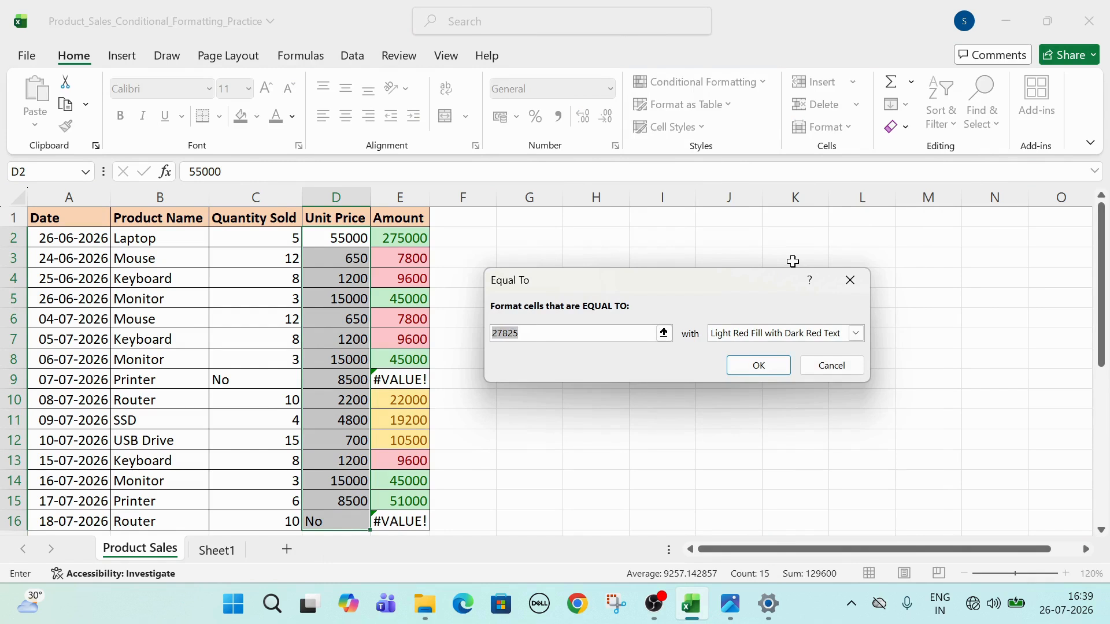
pyautogui.write('15000')
# Step: Give the Equal To rule a custom format with a solid red background fill and apply it to the unit prices
pyautogui.click(752, 334)
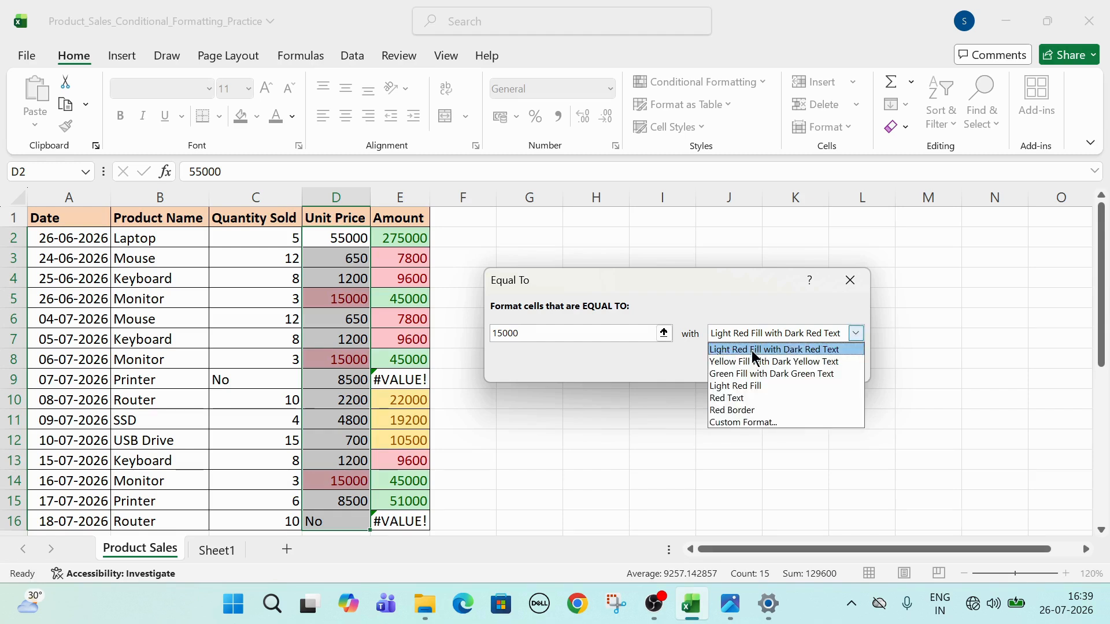
pyautogui.click(754, 366)
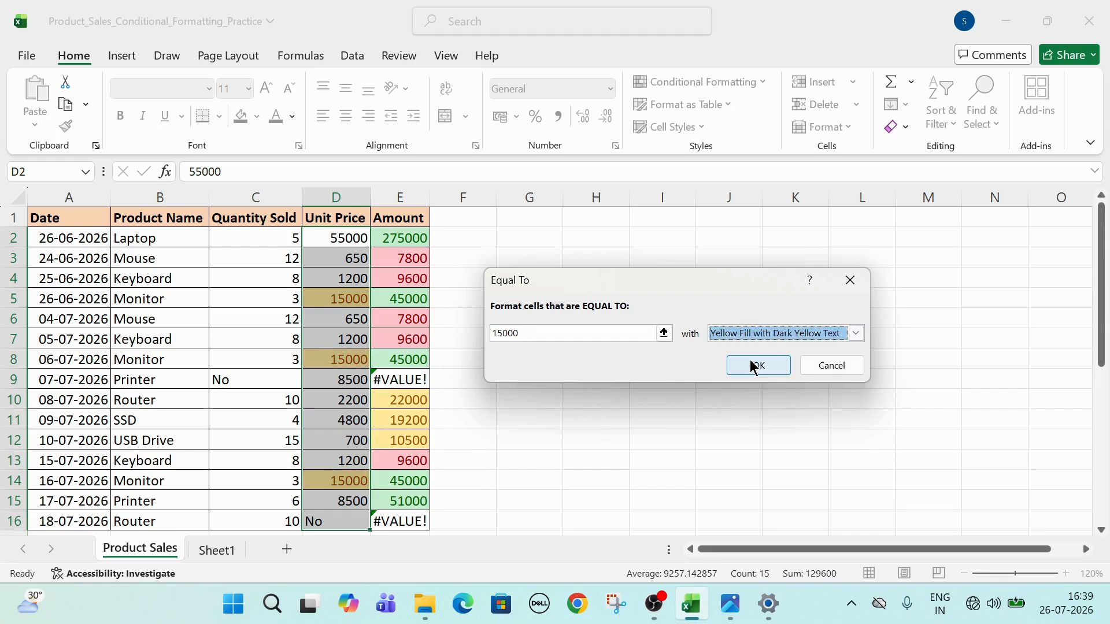
pyautogui.click(772, 339)
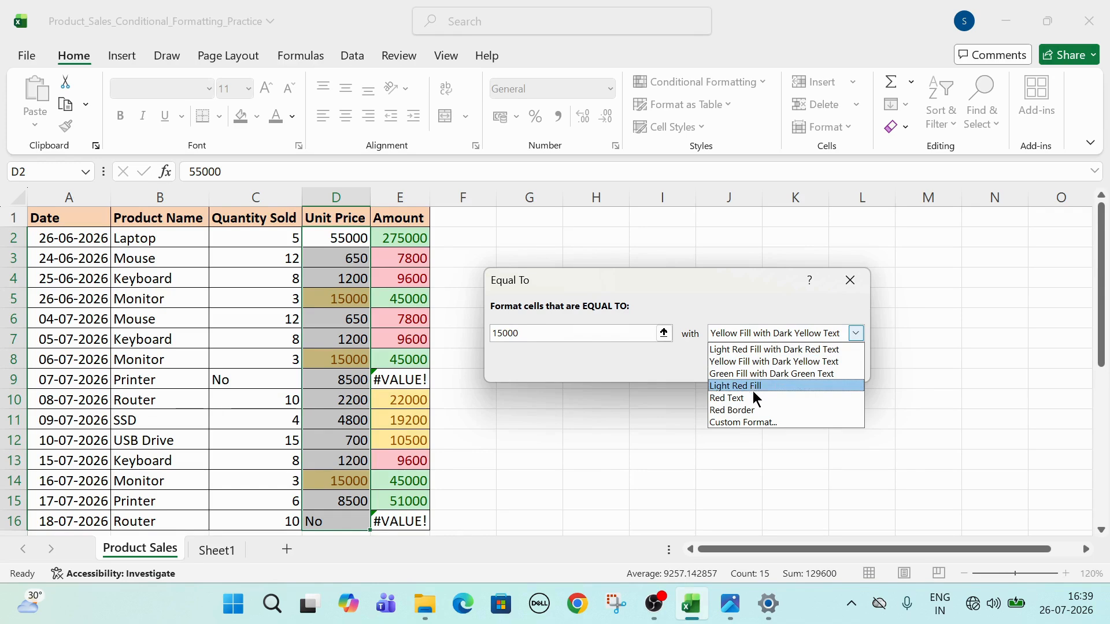
pyautogui.click(749, 422)
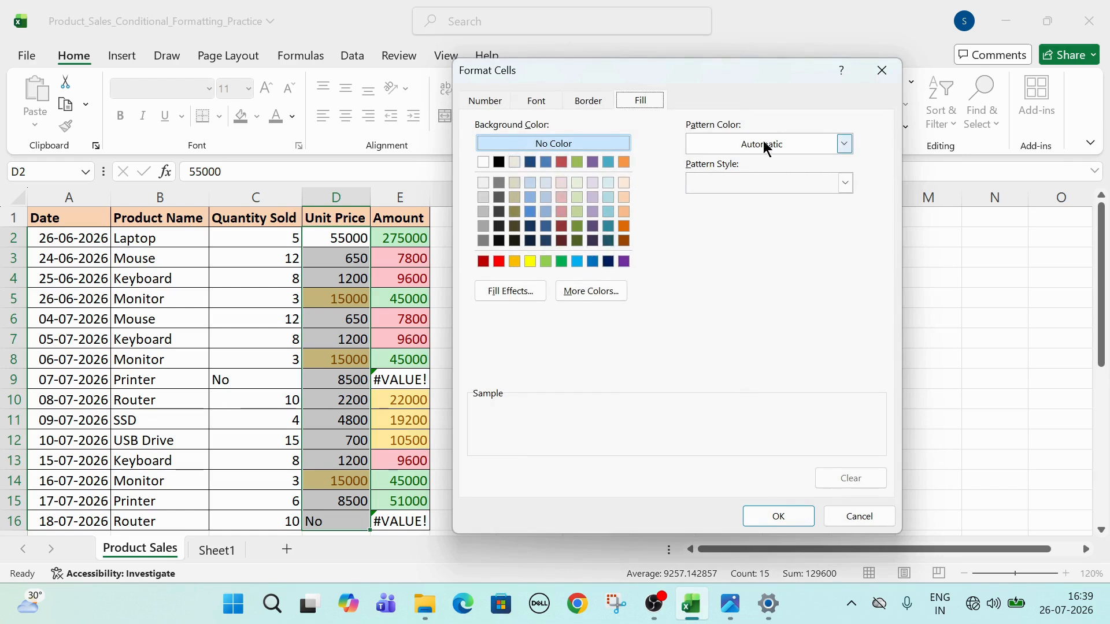
pyautogui.click(590, 101)
pyautogui.click(642, 100)
pyautogui.click(499, 262)
pyautogui.click(779, 513)
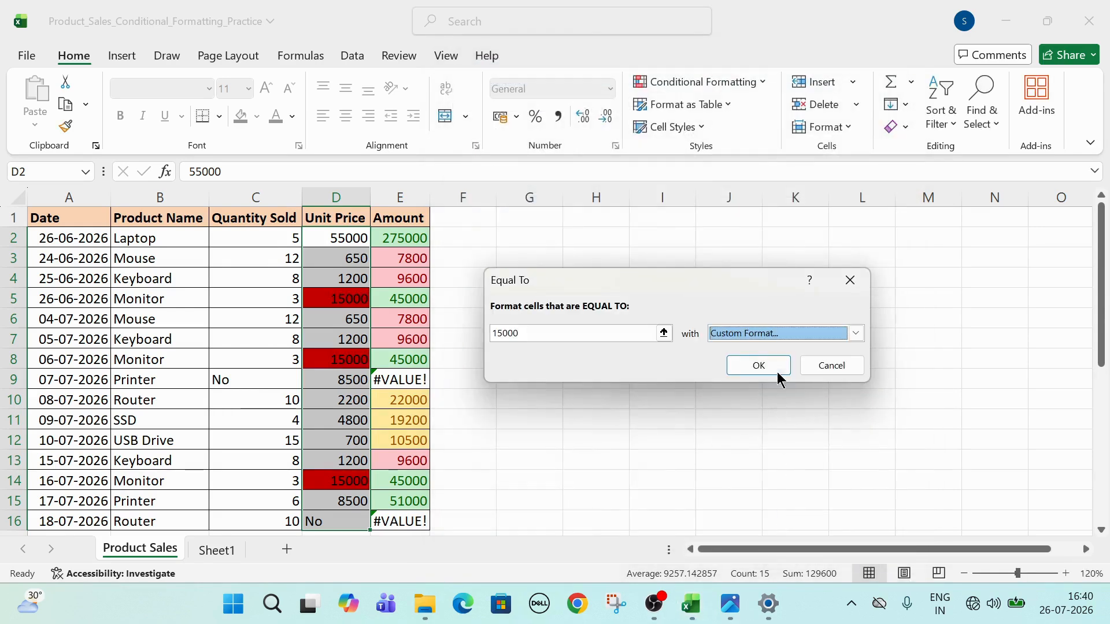
pyautogui.click(772, 365)
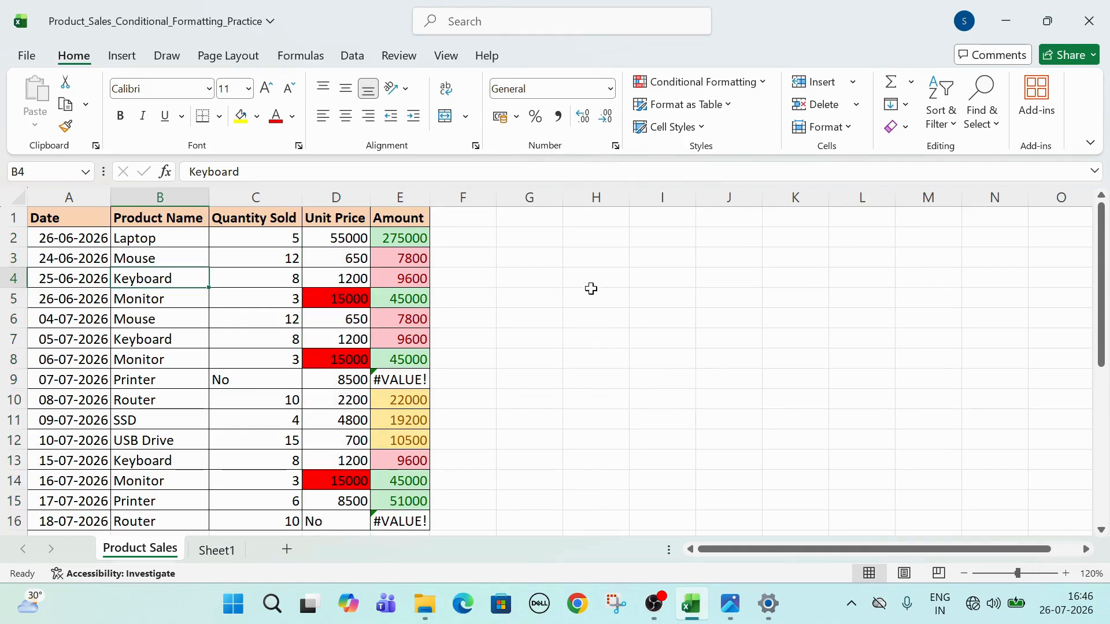
pyautogui.click(709, 80)
pyautogui.moveTo(737, 106)
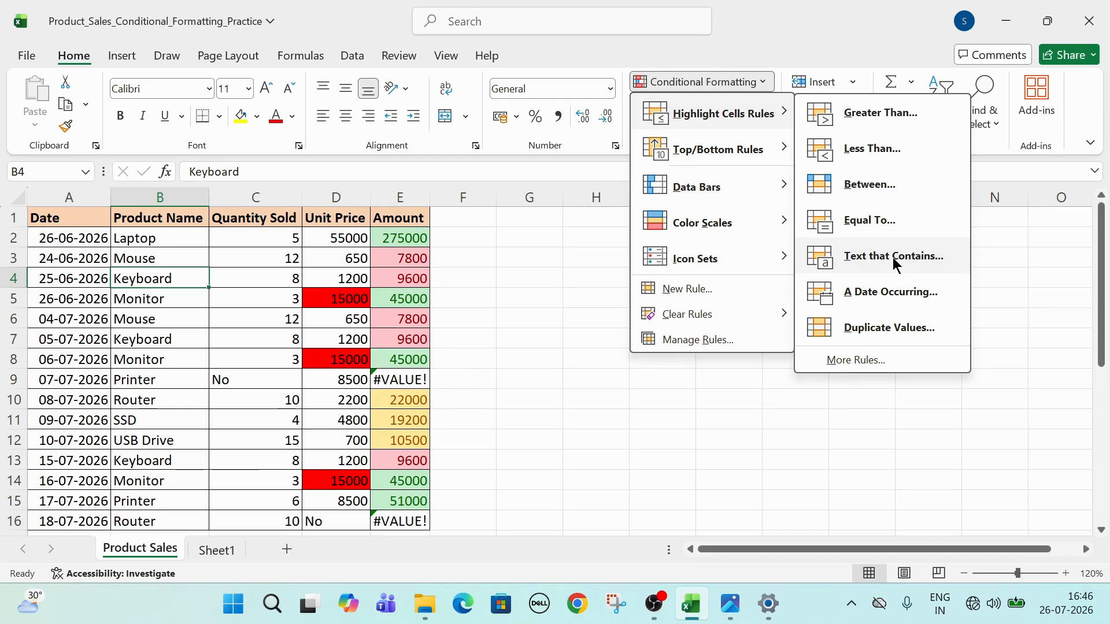
pyautogui.click(168, 234)
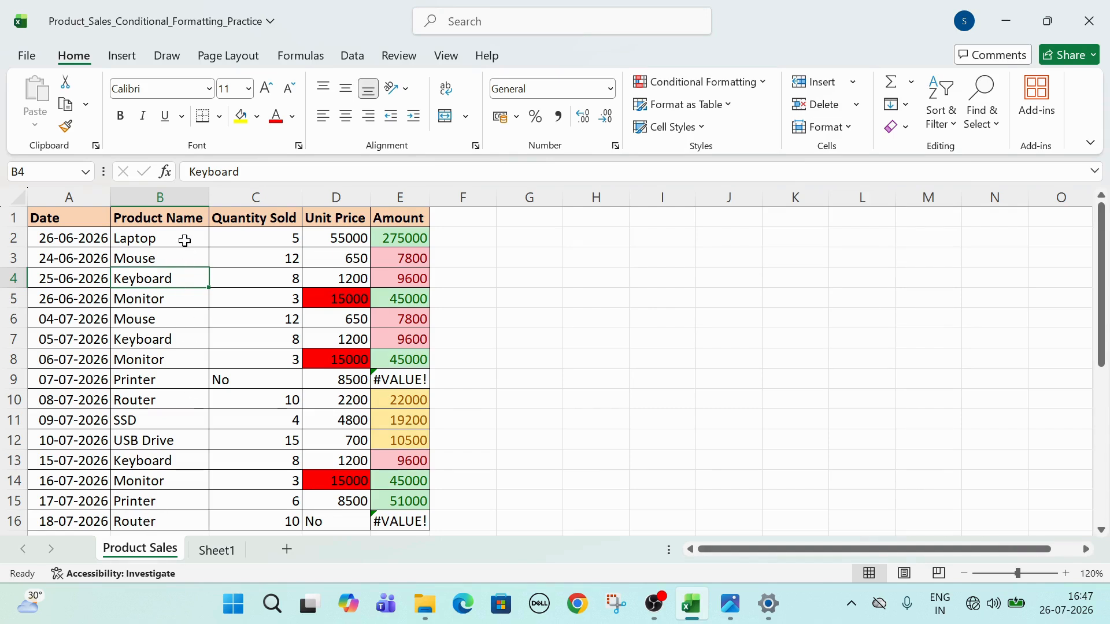
# Step: Add a Text that Contains rule to product names B2:B16, highlighting text containing "moni" with Light Red Fill with Dark Red Text
pyautogui.moveTo(184, 240); pyautogui.dragTo(209, 517)
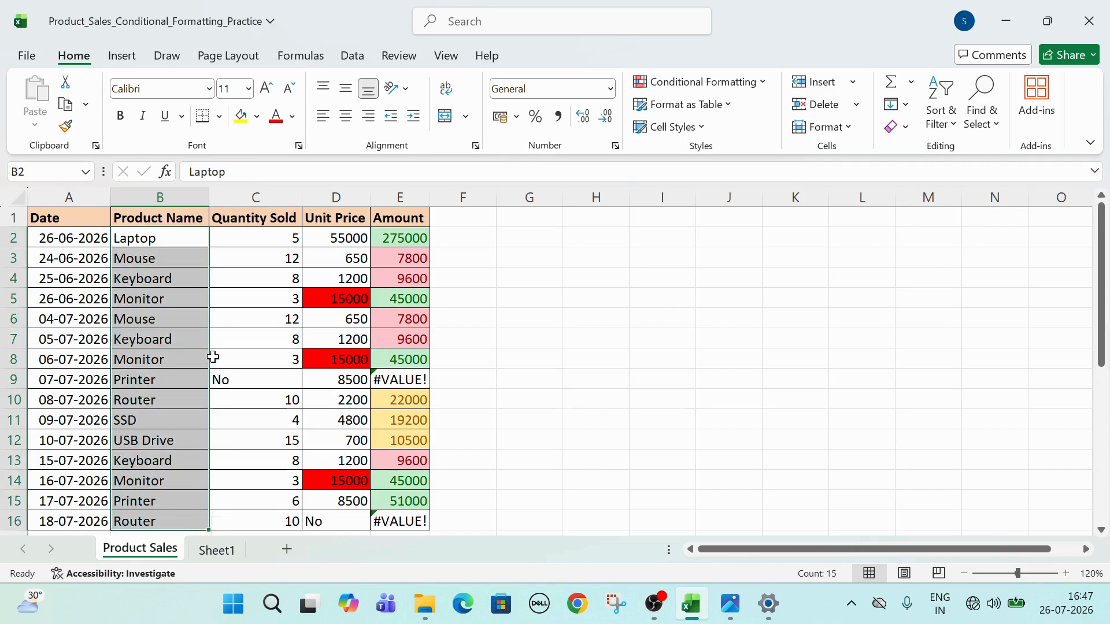
pyautogui.click(732, 82)
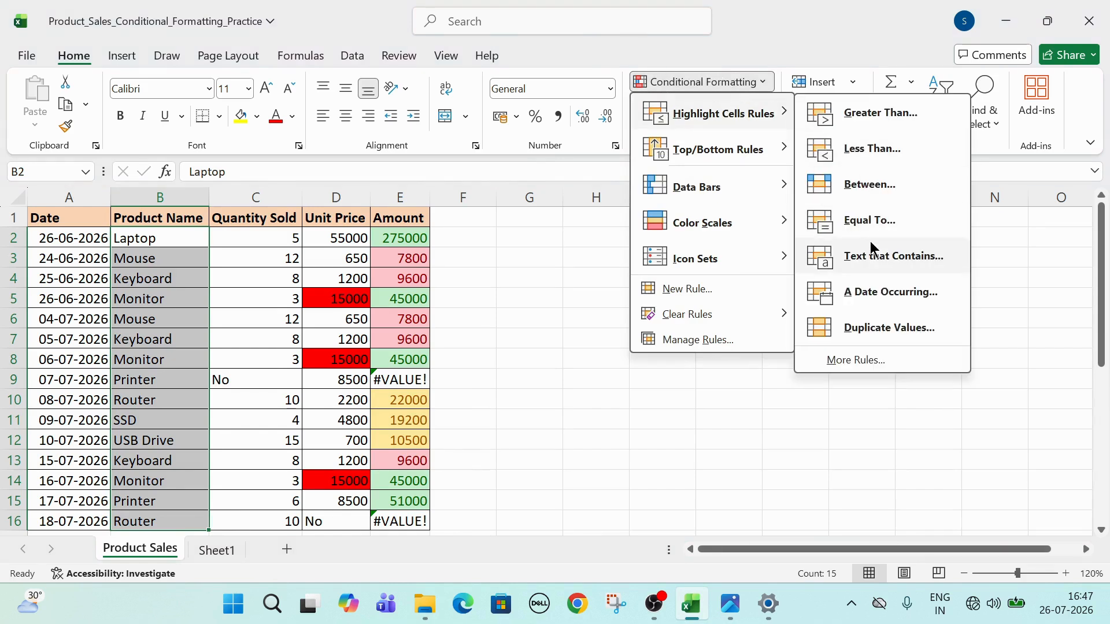
pyautogui.click(872, 257)
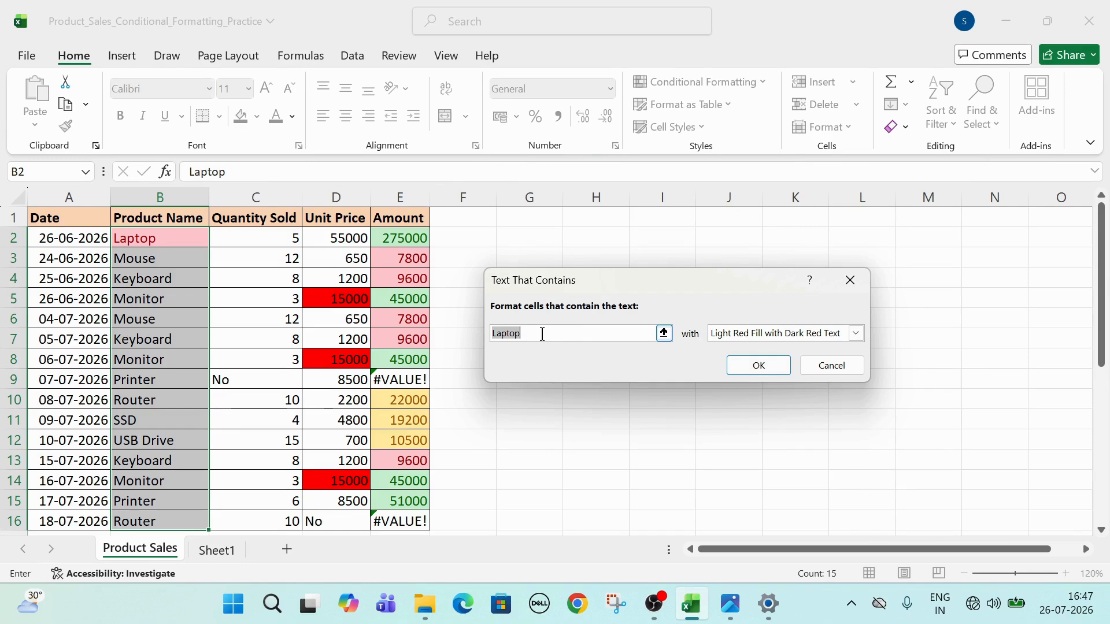
pyautogui.write('mo')
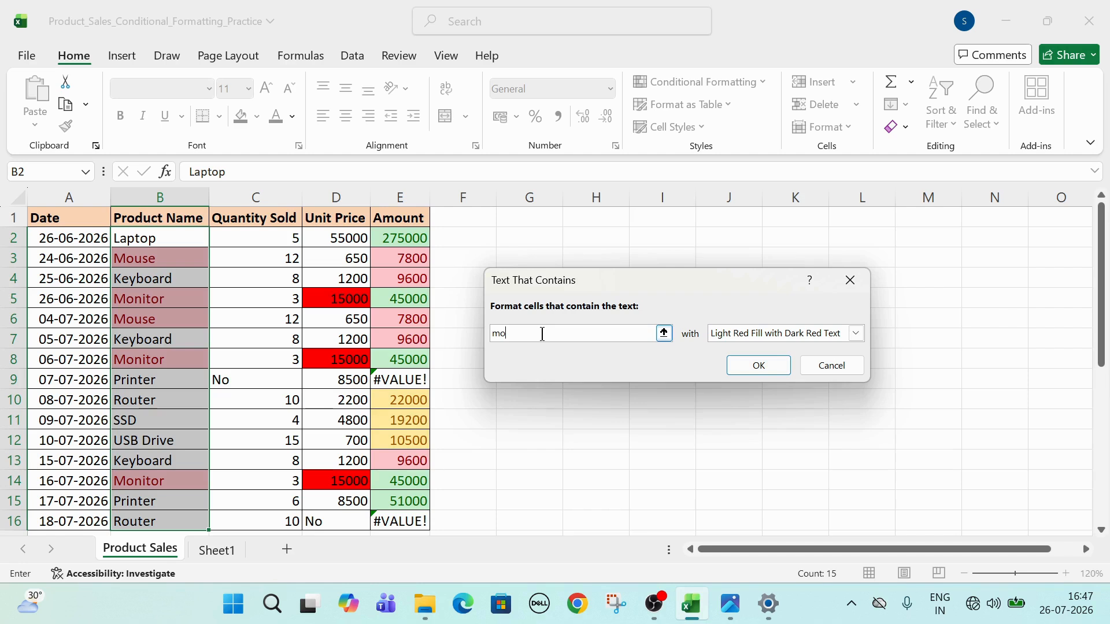
pyautogui.press('BackSpace')
pyautogui.write('oni')
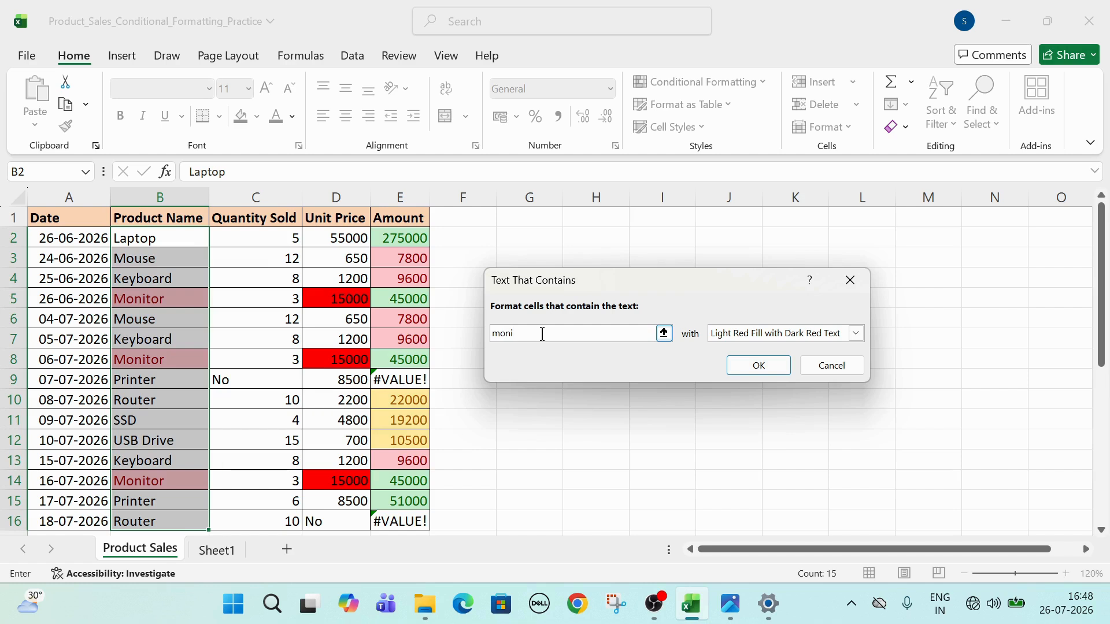
pyautogui.click(771, 364)
pyautogui.moveTo(144, 299); pyautogui.dragTo(167, 329)
pyautogui.click(169, 330)
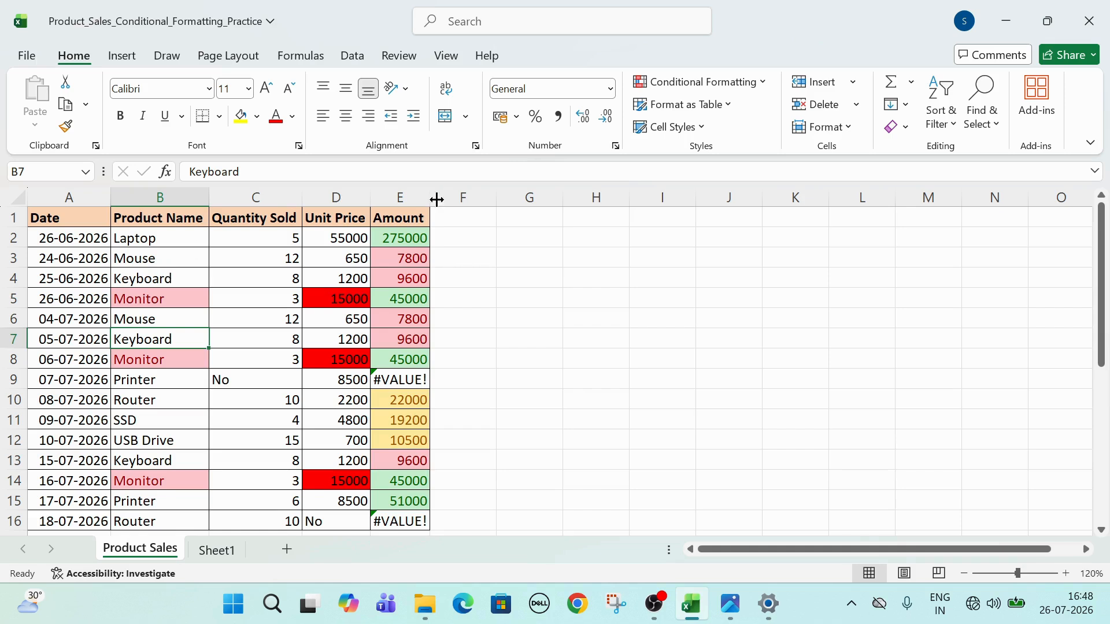
pyautogui.click(713, 85)
pyautogui.moveTo(757, 111)
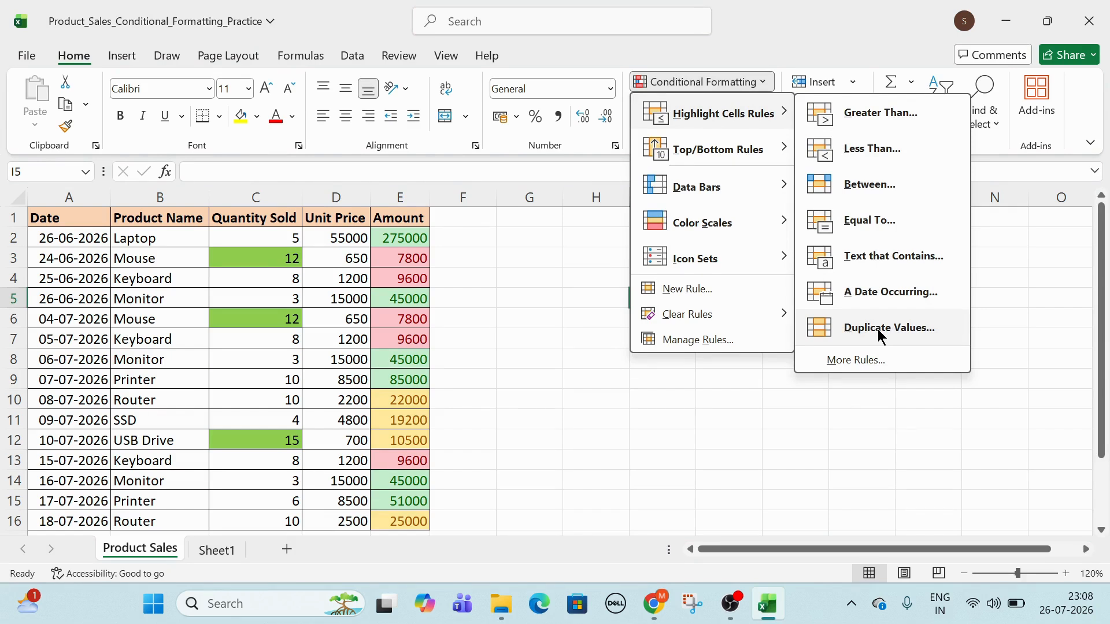
pyautogui.press('Escape')
pyautogui.press('Escape')
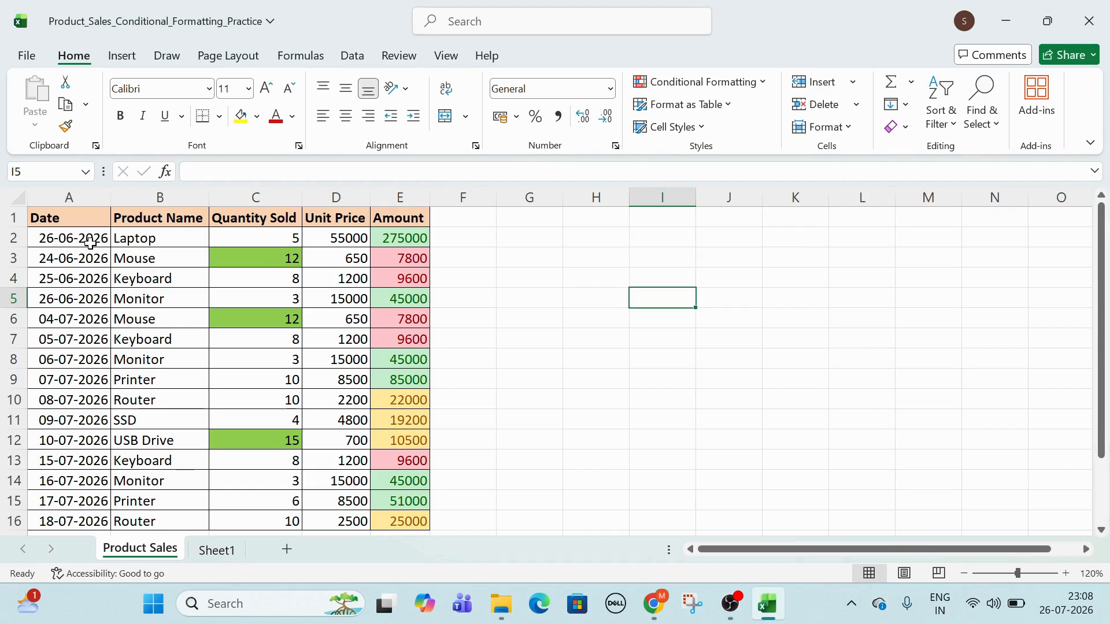
# Step: Add a Duplicate Values rule to cell B2, formatting duplicates with Light Red Fill with Dark Red Text
pyautogui.click(148, 239)
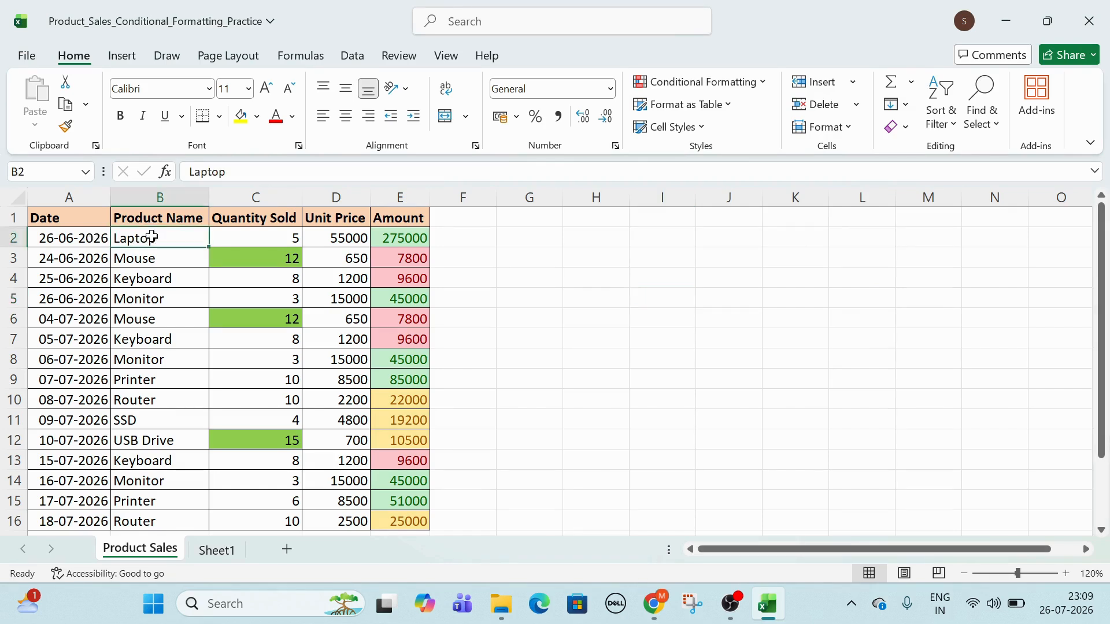
pyautogui.click(730, 87)
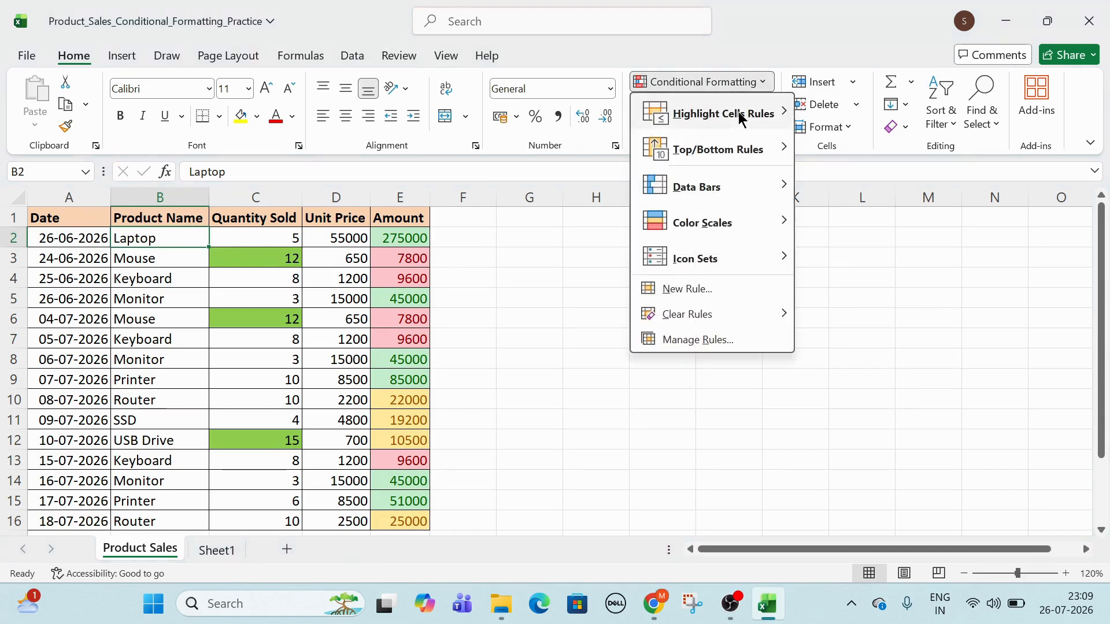
pyautogui.moveTo(744, 112)
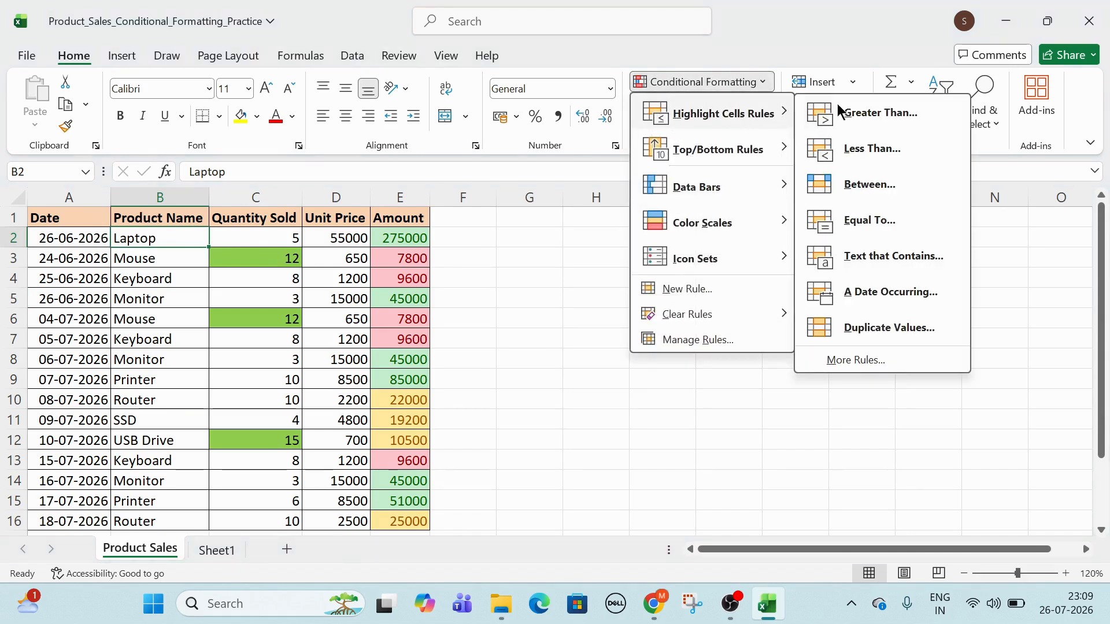
pyautogui.click(871, 326)
pyautogui.click(481, 238)
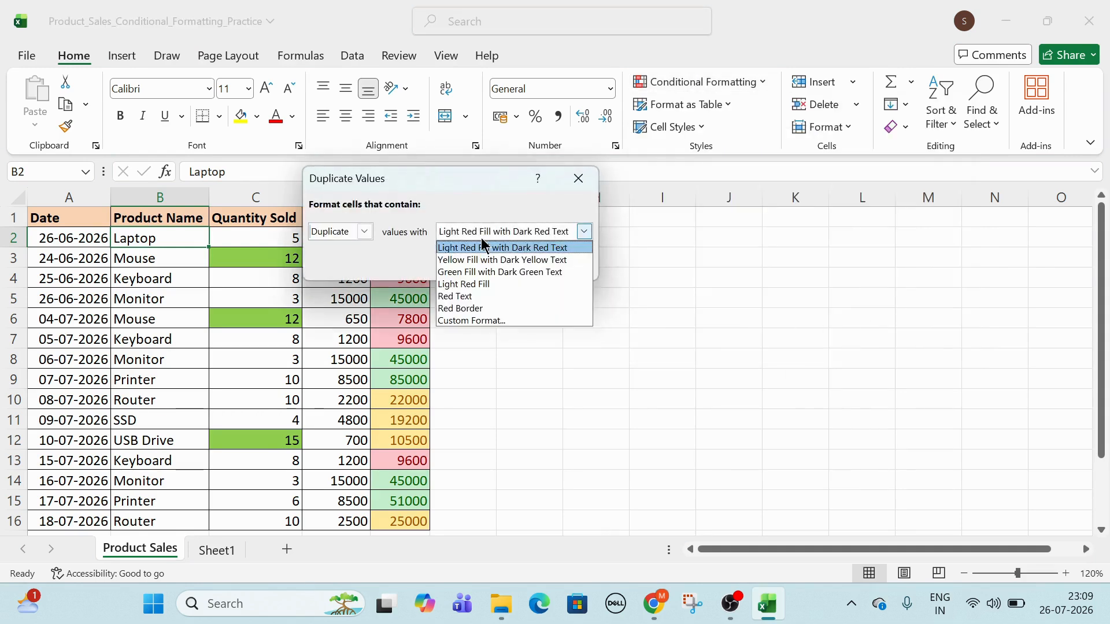
pyautogui.click(481, 238)
pyautogui.click(486, 264)
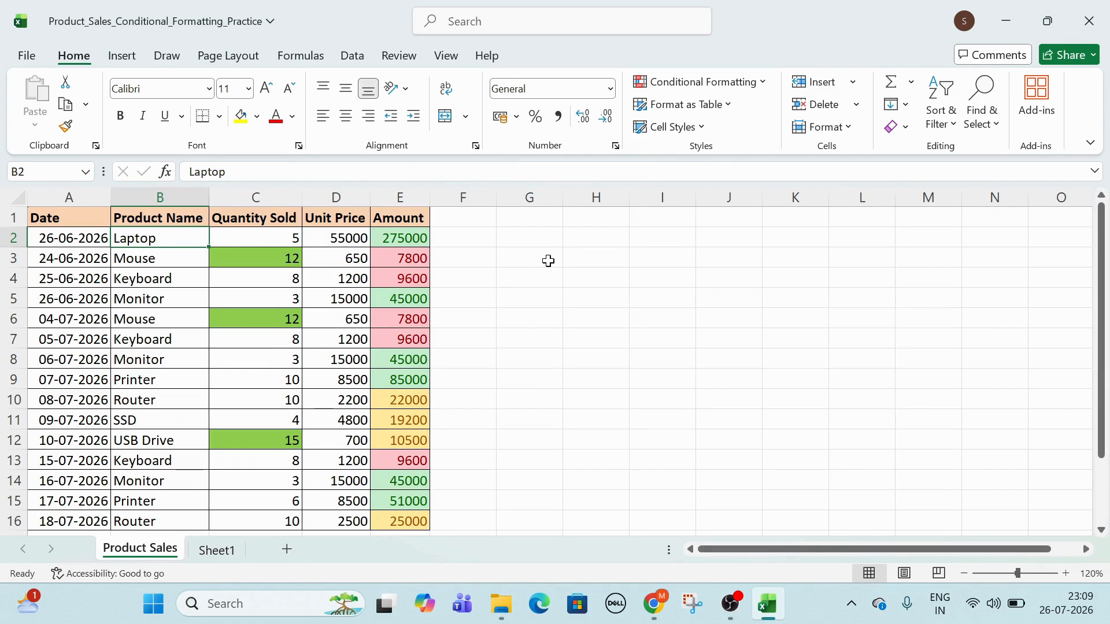
# Step: Extend the Duplicate Values rule's range to all product names in B2:B16 and apply it
pyautogui.click(683, 86)
pyautogui.click(696, 338)
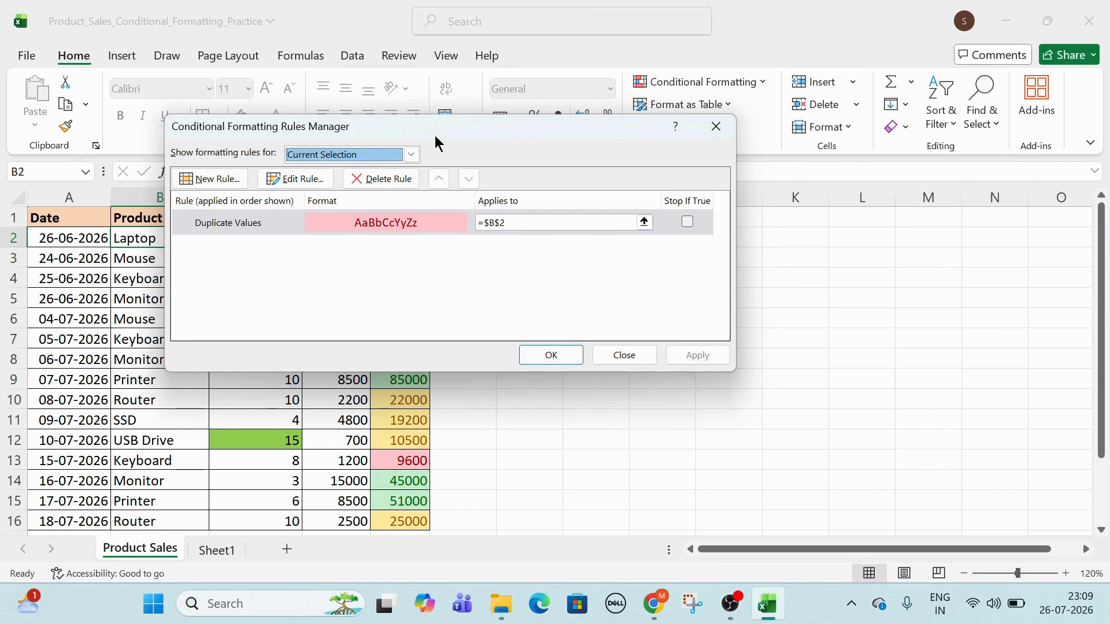
pyautogui.moveTo(438, 122); pyautogui.dragTo(652, 113)
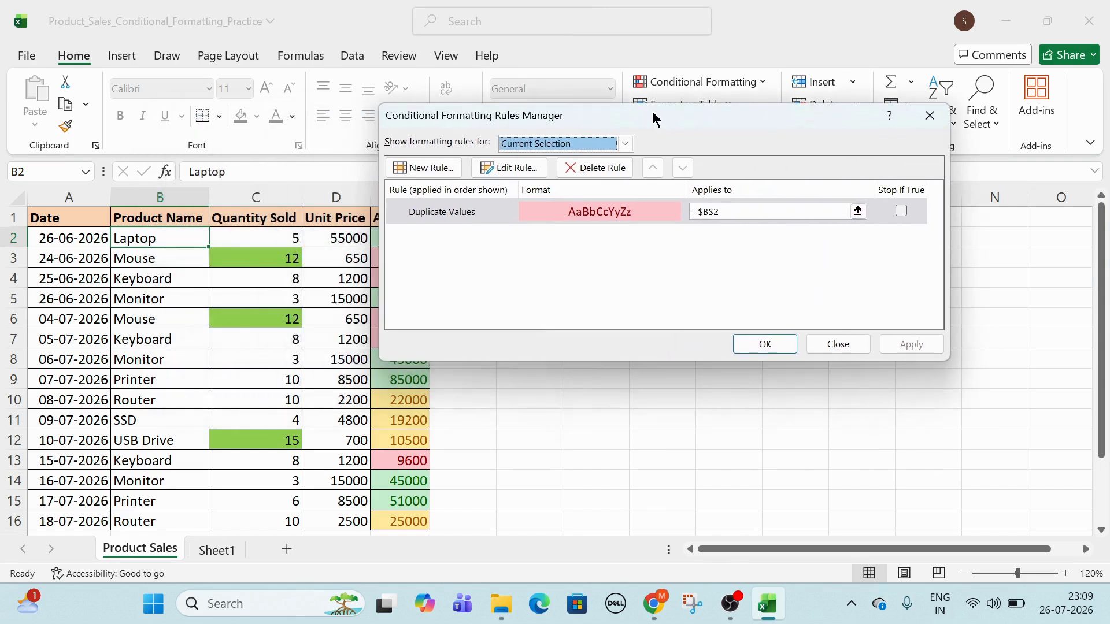
pyautogui.click(752, 215)
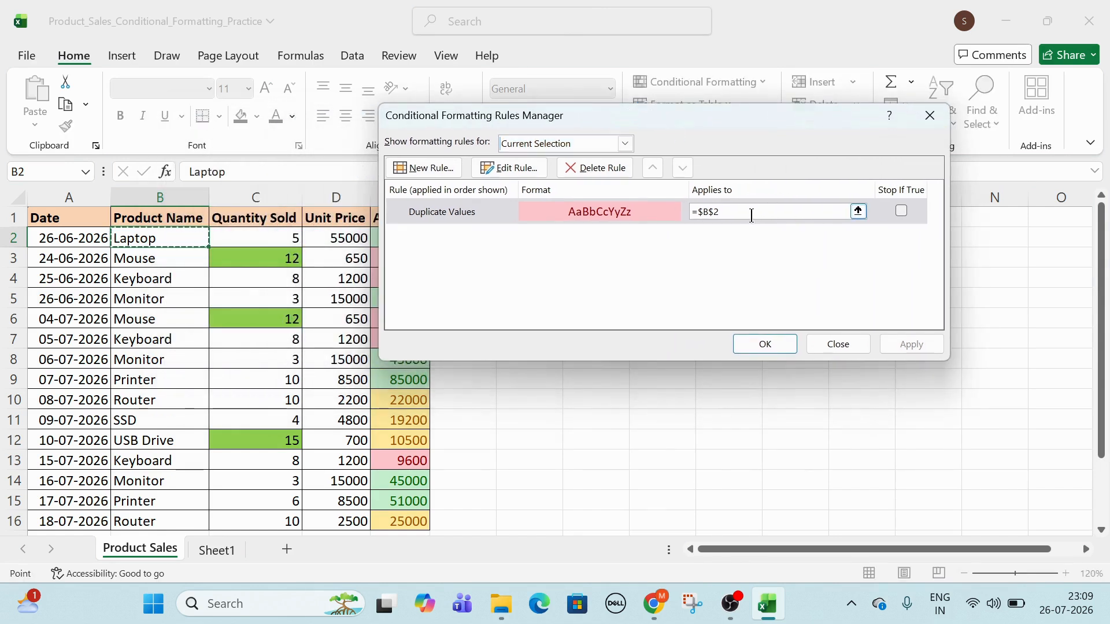
pyautogui.click(858, 211)
pyautogui.moveTo(185, 240); pyautogui.dragTo(186, 515)
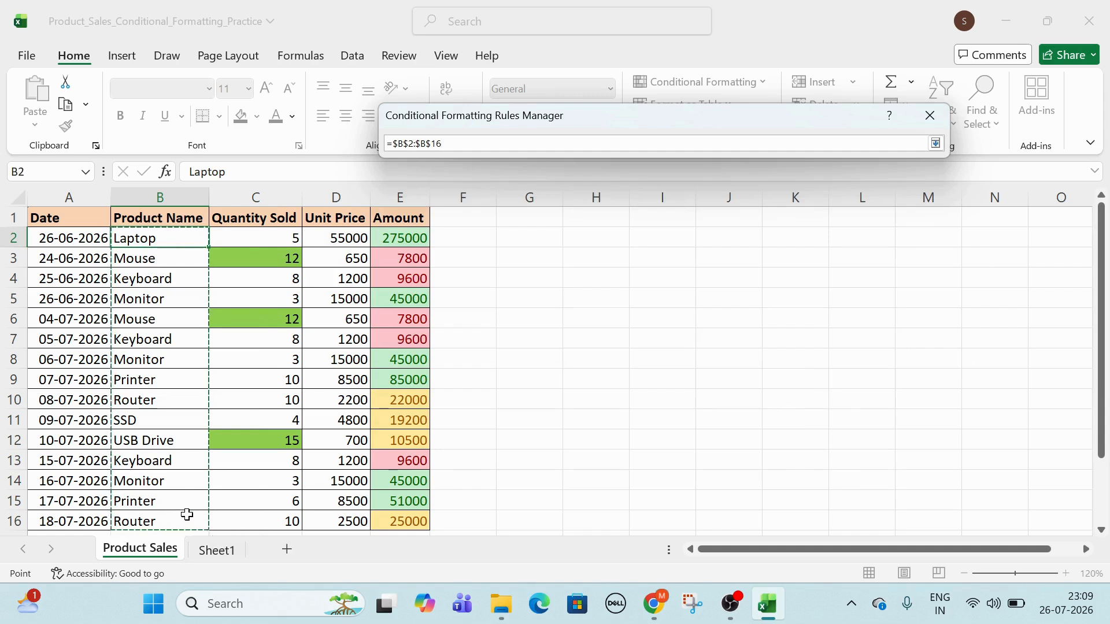
pyautogui.click(937, 144)
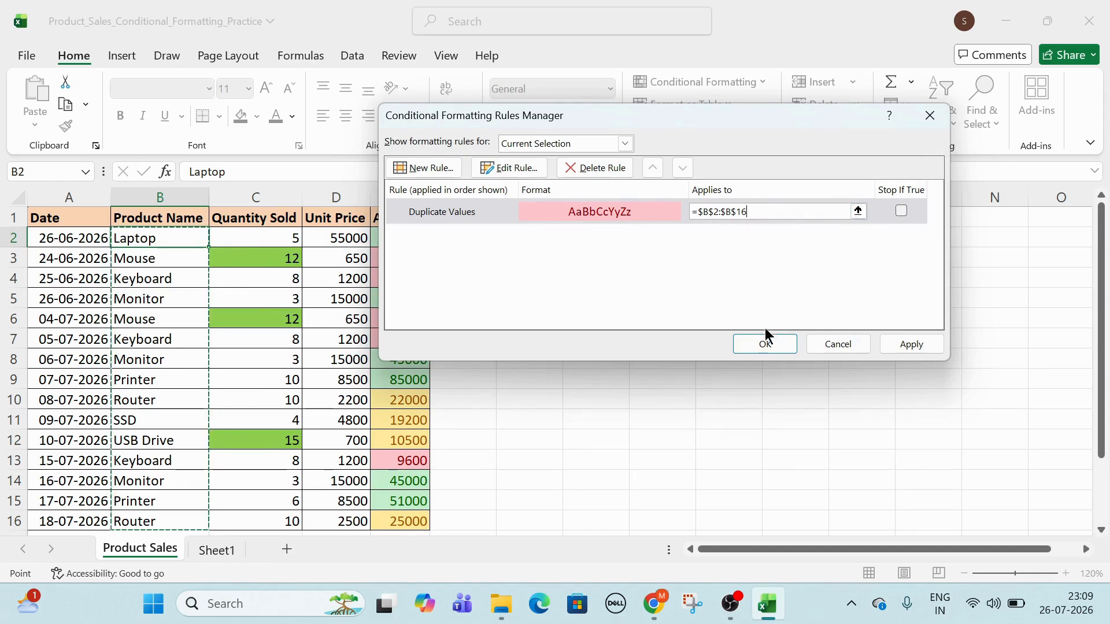
pyautogui.click(907, 342)
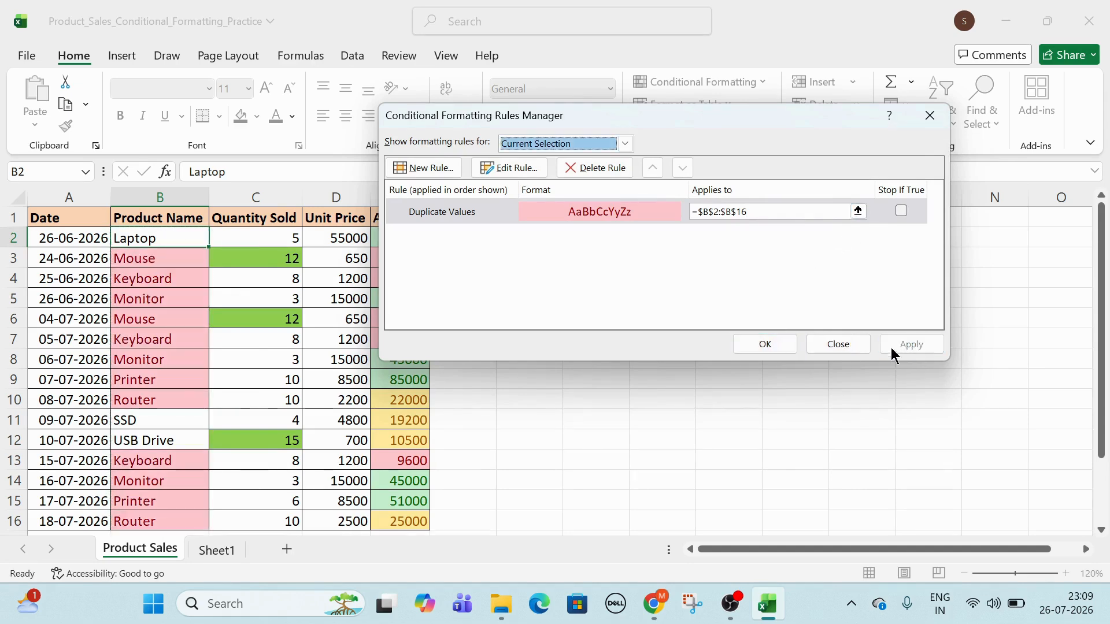
pyautogui.click(765, 344)
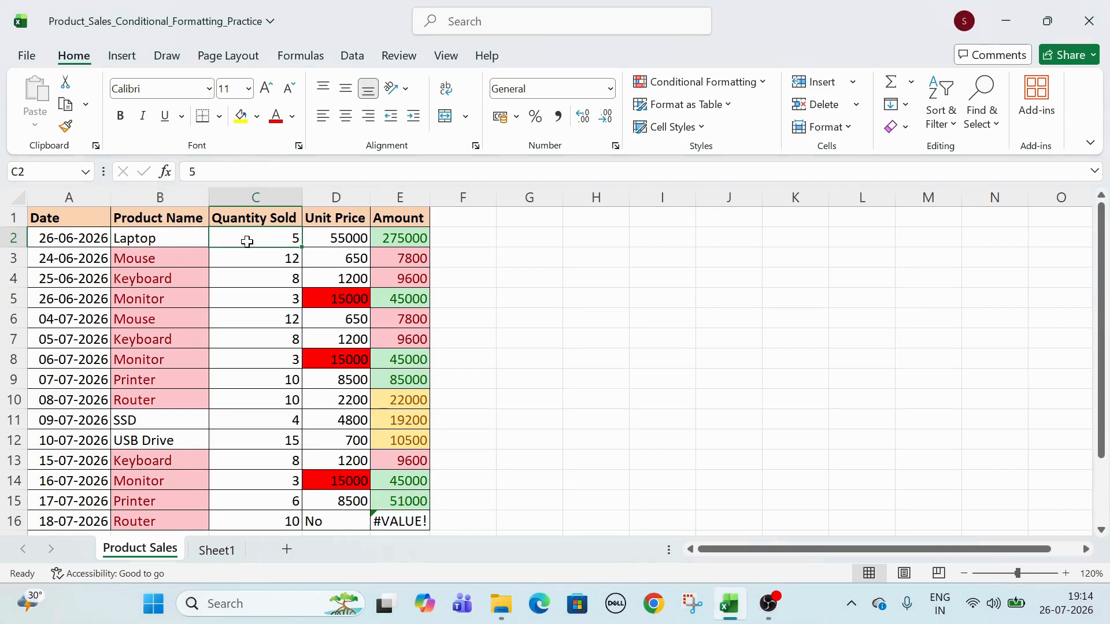
pyautogui.click(766, 82)
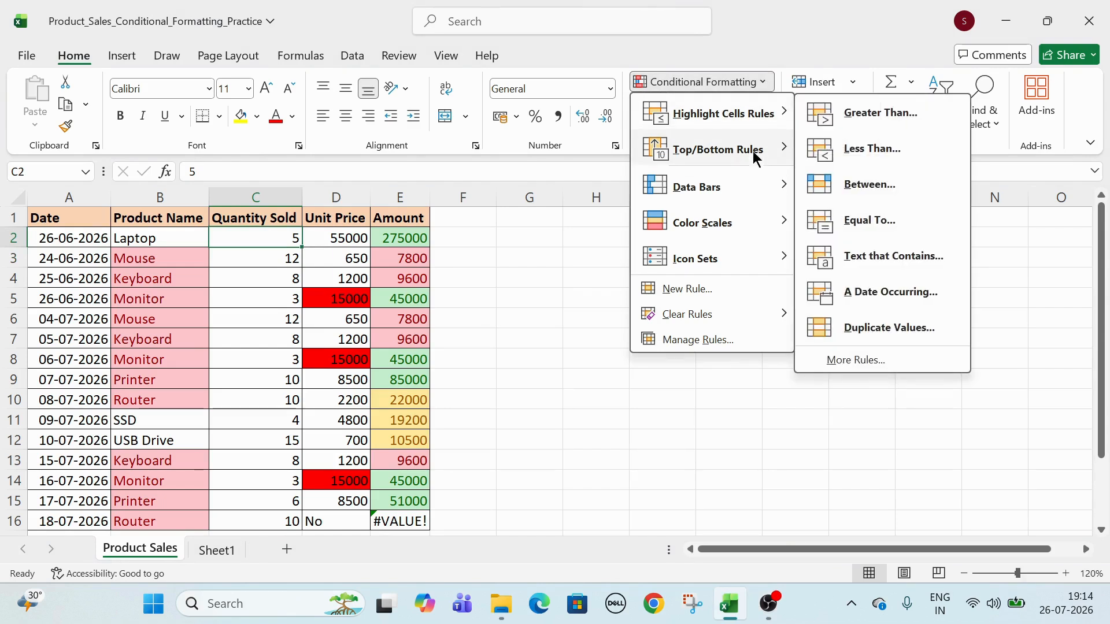
pyautogui.moveTo(723, 154)
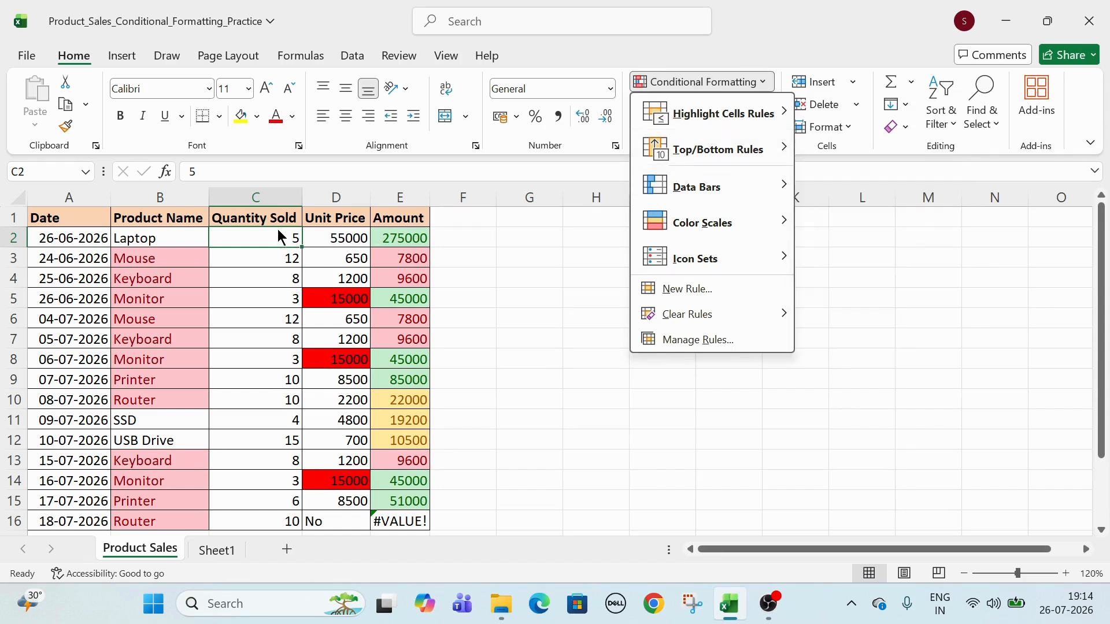
pyautogui.click(283, 298)
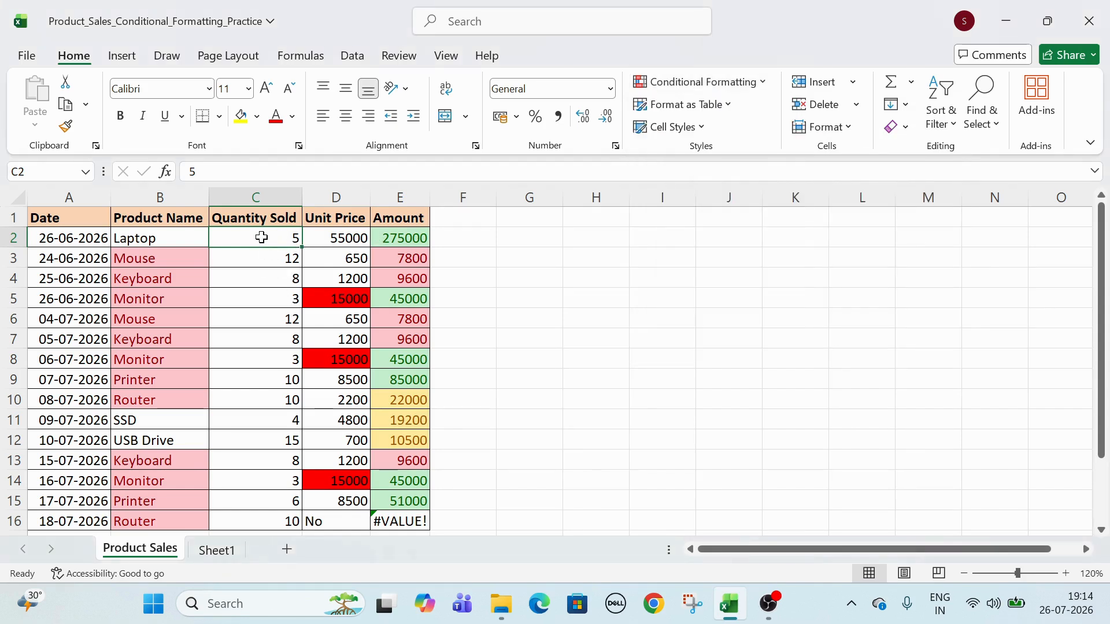
# Step: Add a Top 10 Items rule to the Quantity Sold cells C2:C16, formatting the top 5 with Green Fill with Dark Green Text
pyautogui.moveTo(262, 237); pyautogui.dragTo(278, 521)
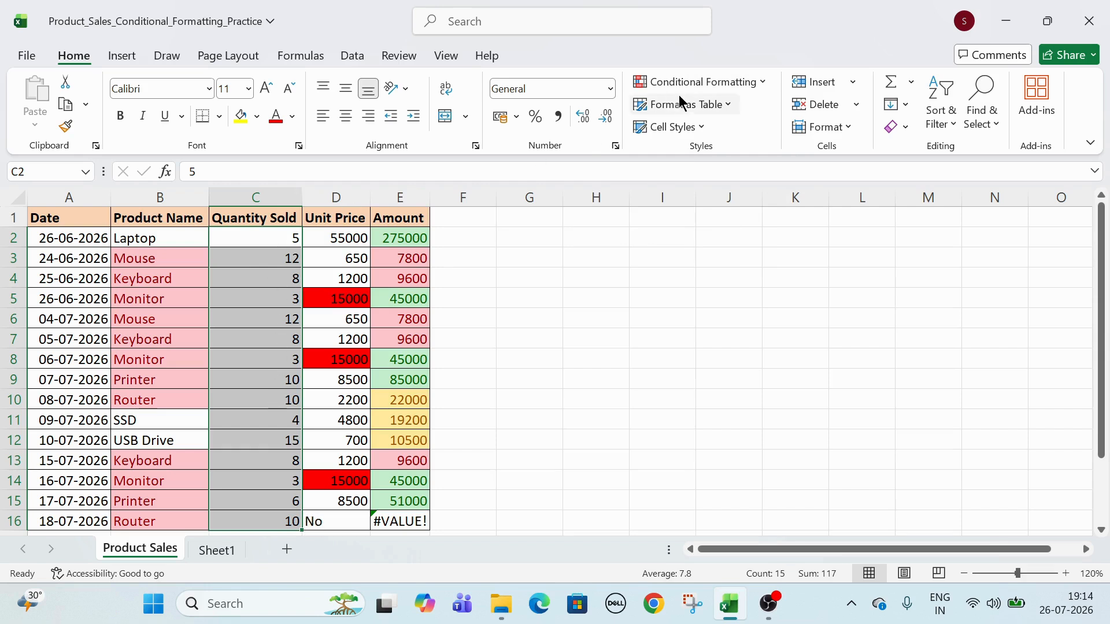
pyautogui.click(716, 84)
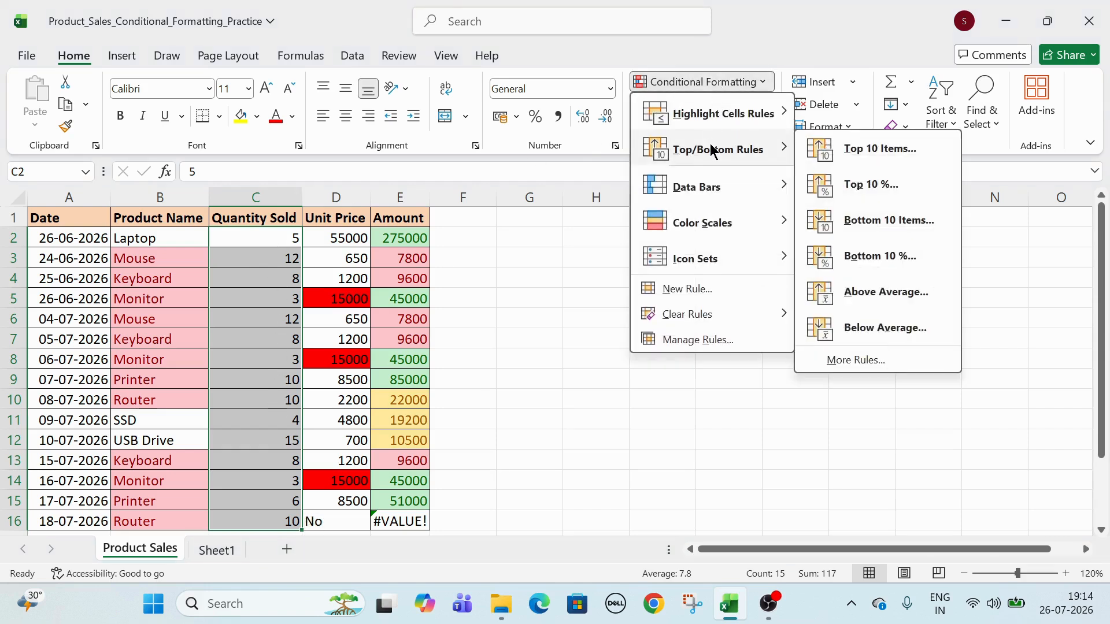
pyautogui.click(852, 151)
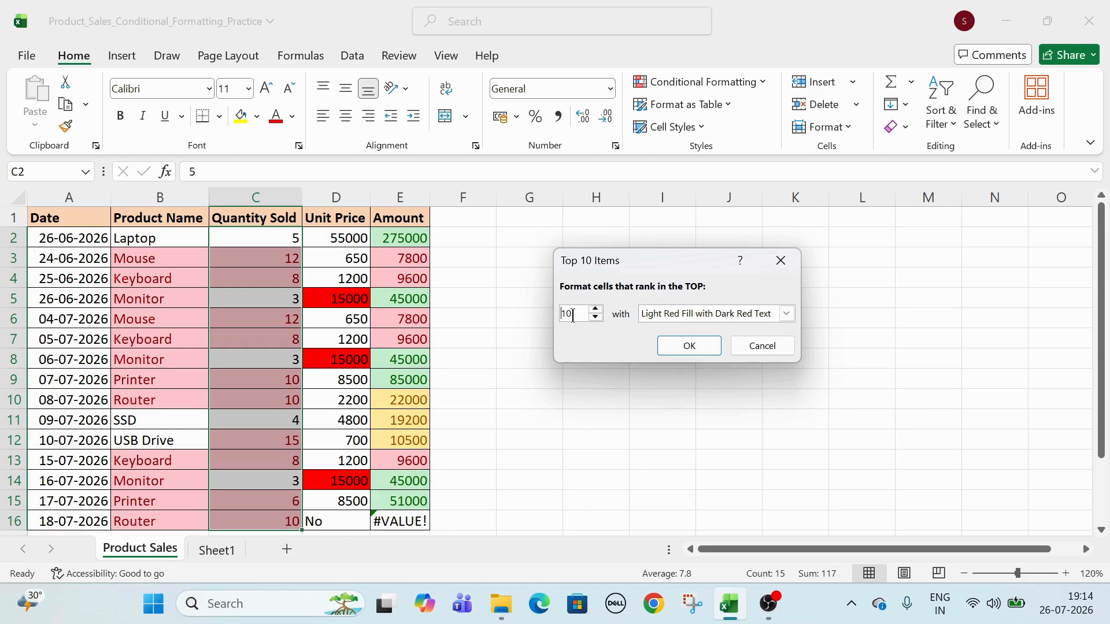
pyautogui.click(713, 314)
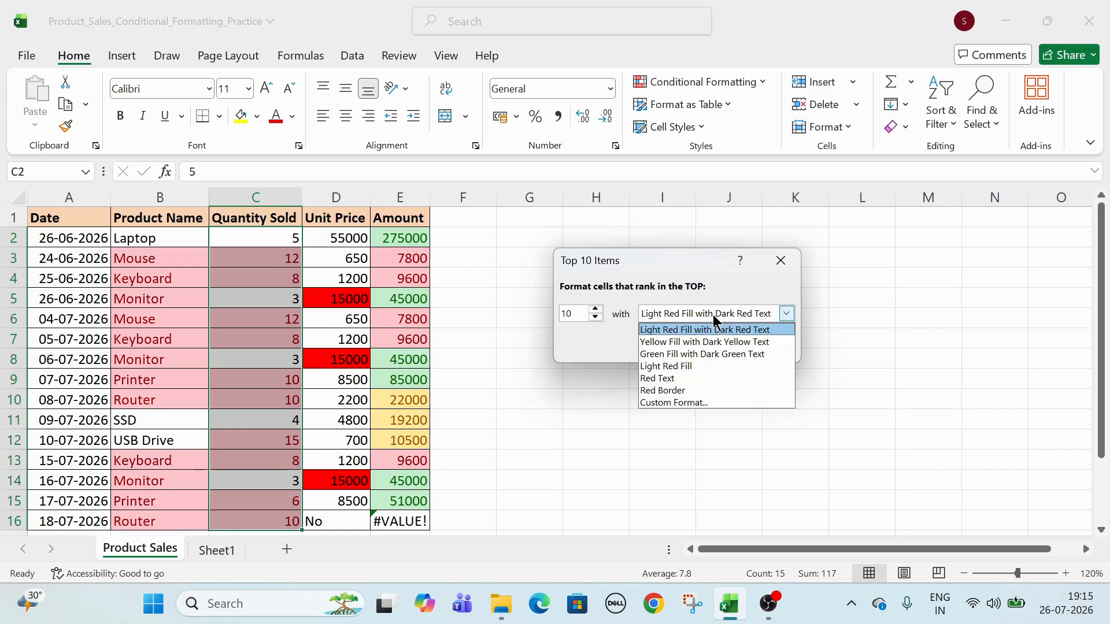
pyautogui.click(703, 354)
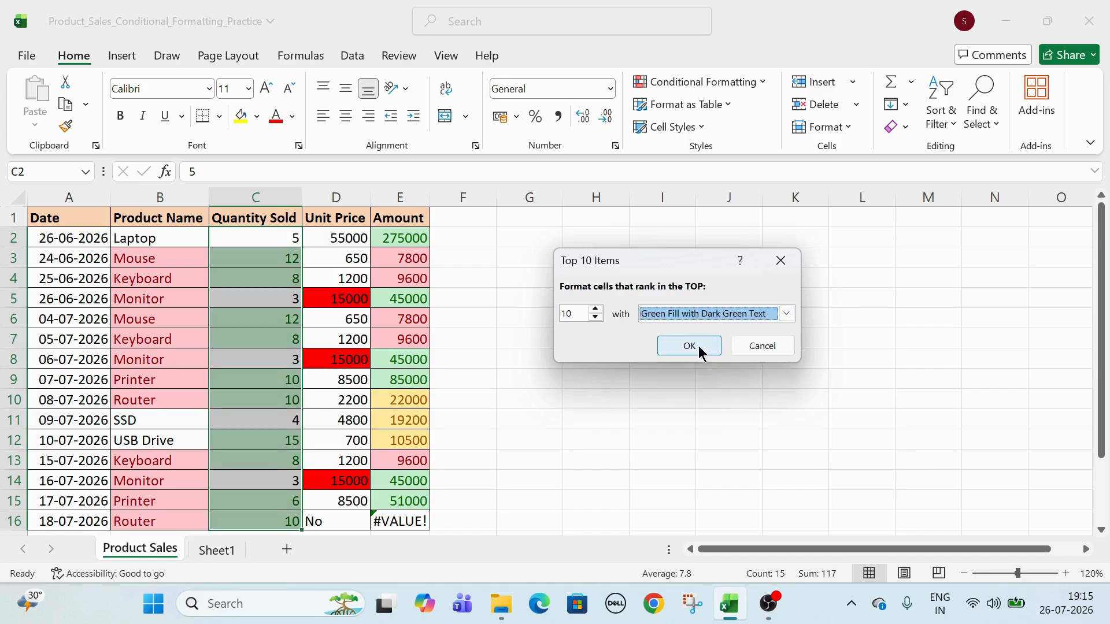
pyautogui.click(582, 315)
pyautogui.press('BackSpace')
pyautogui.press('BackSpace')
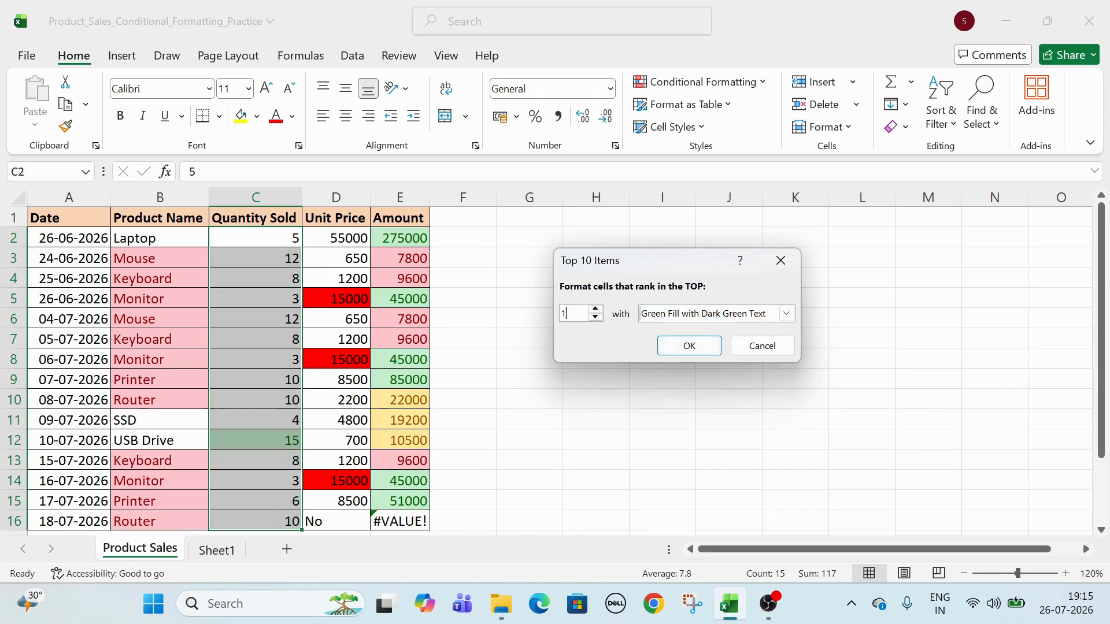
pyautogui.write('5')
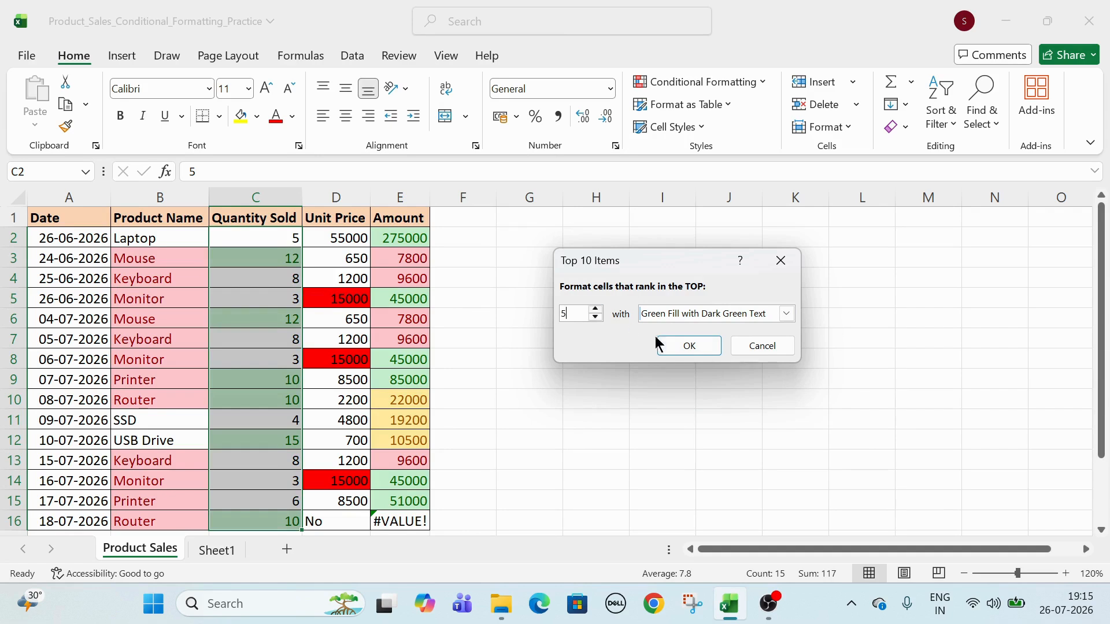
pyautogui.click(683, 346)
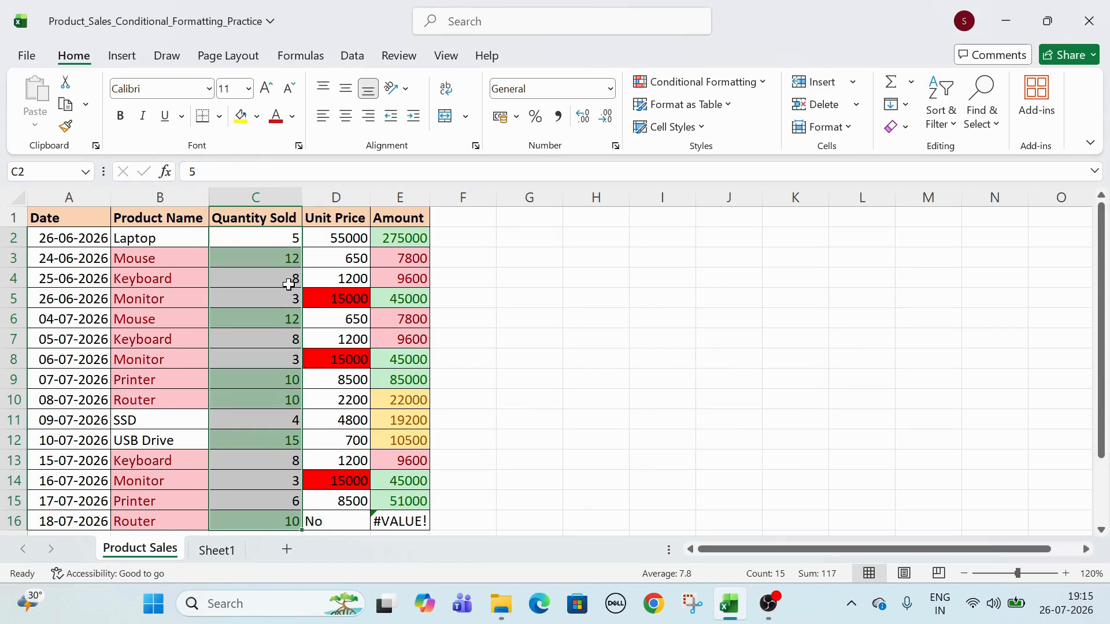
pyautogui.click(285, 238)
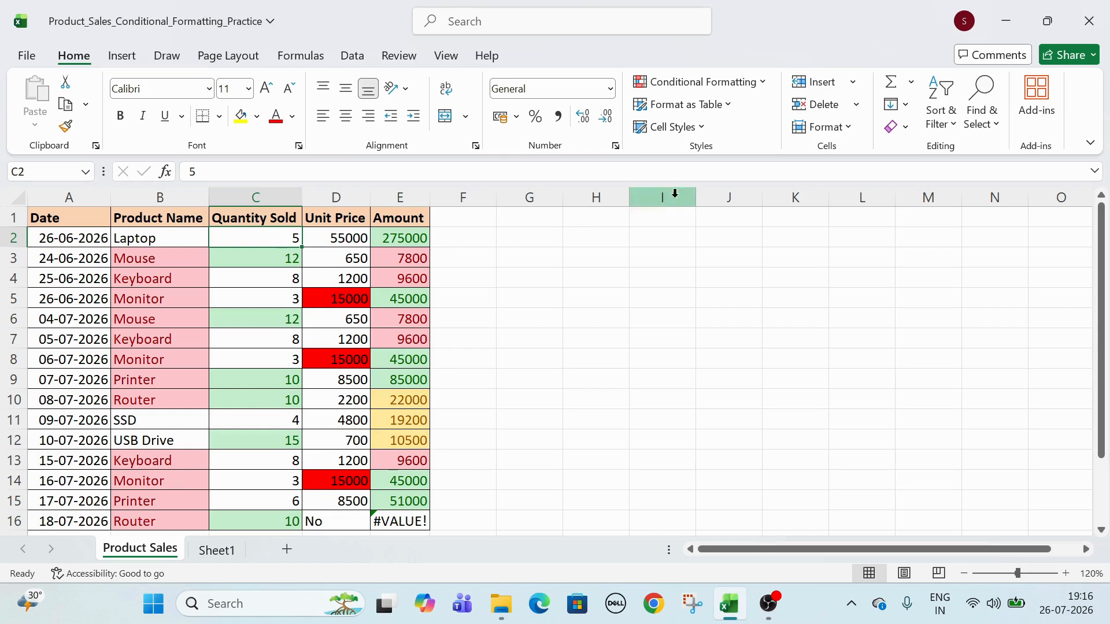
pyautogui.click(265, 263)
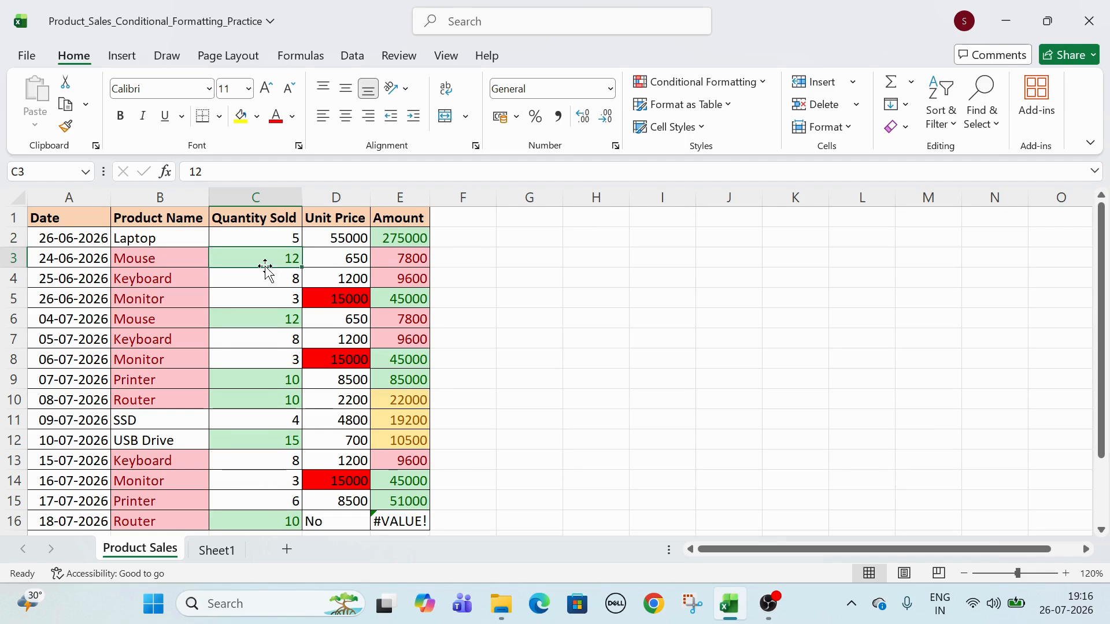
# Step: Review the conditional formatting rules for This Worksheet in the Rules Manager and return the scope to Current Selection
pyautogui.click(713, 82)
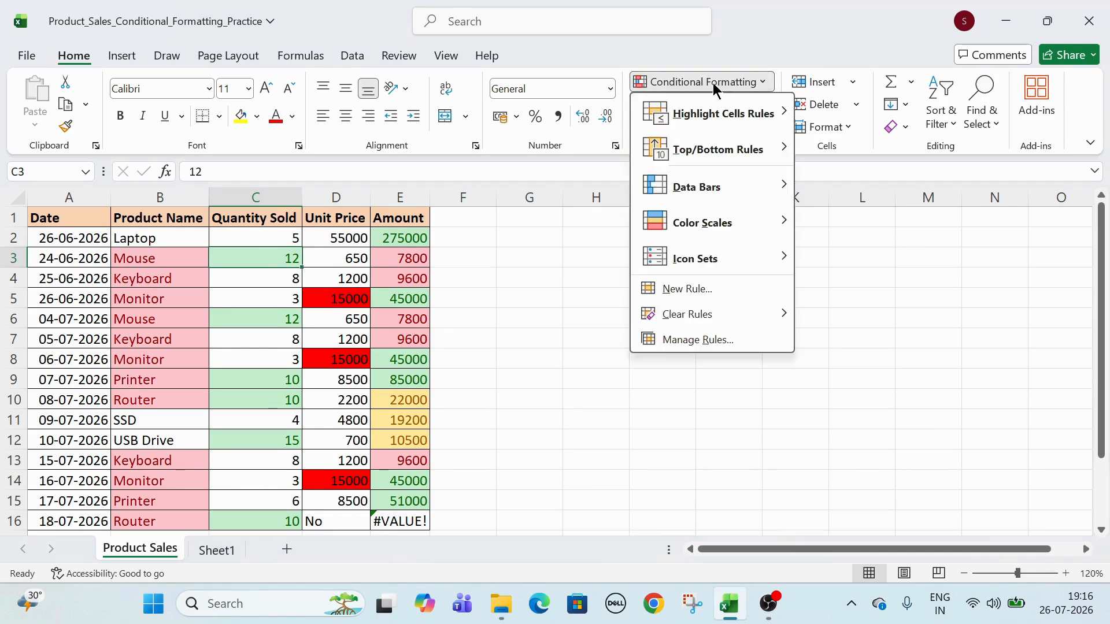
pyautogui.click(716, 339)
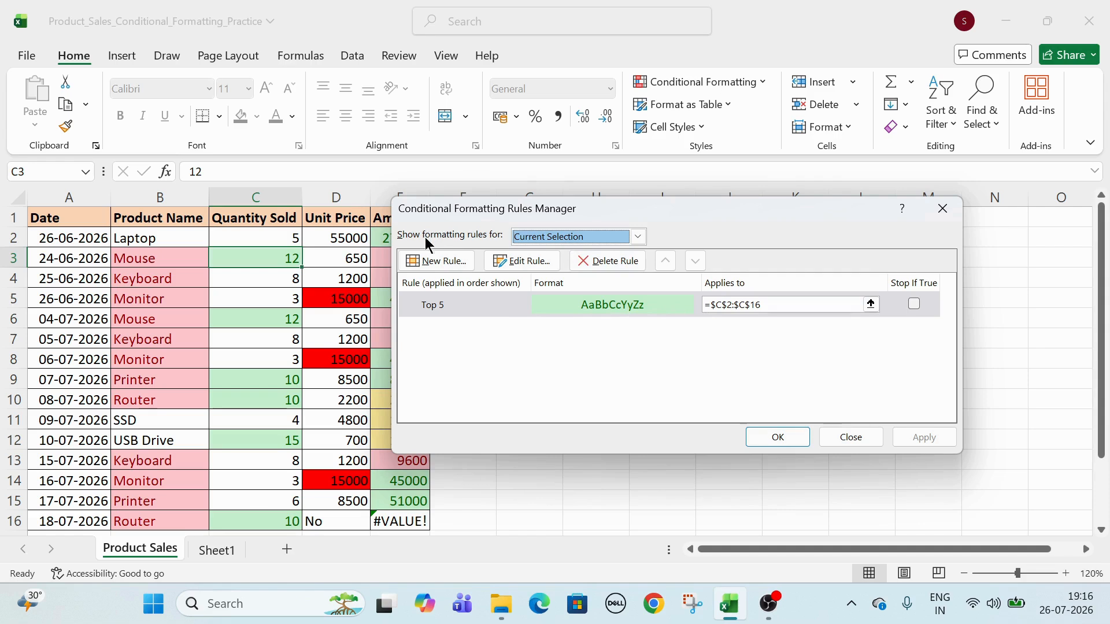
pyautogui.click(549, 246)
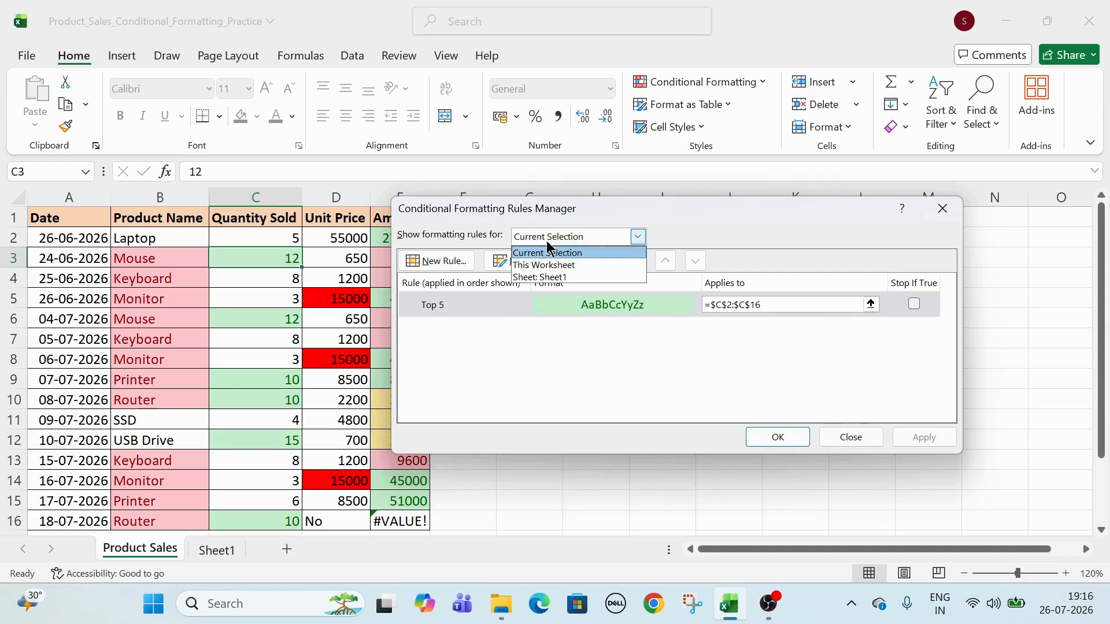
pyautogui.click(569, 268)
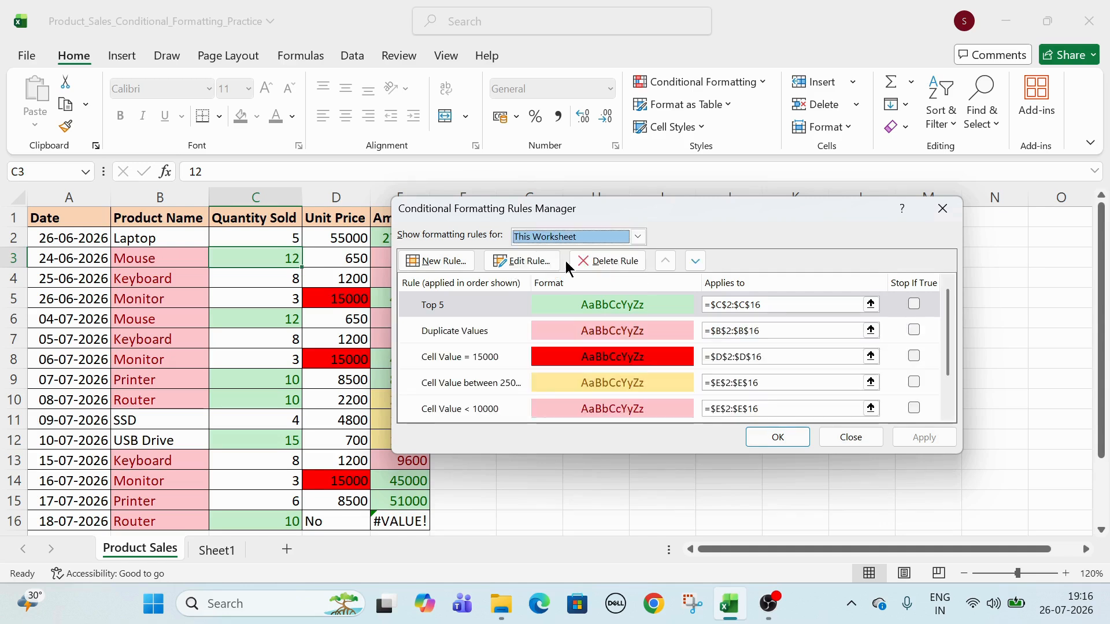
pyautogui.scroll(-1, 694, 324)
pyautogui.scroll(1, 693, 326)
pyautogui.click(601, 232)
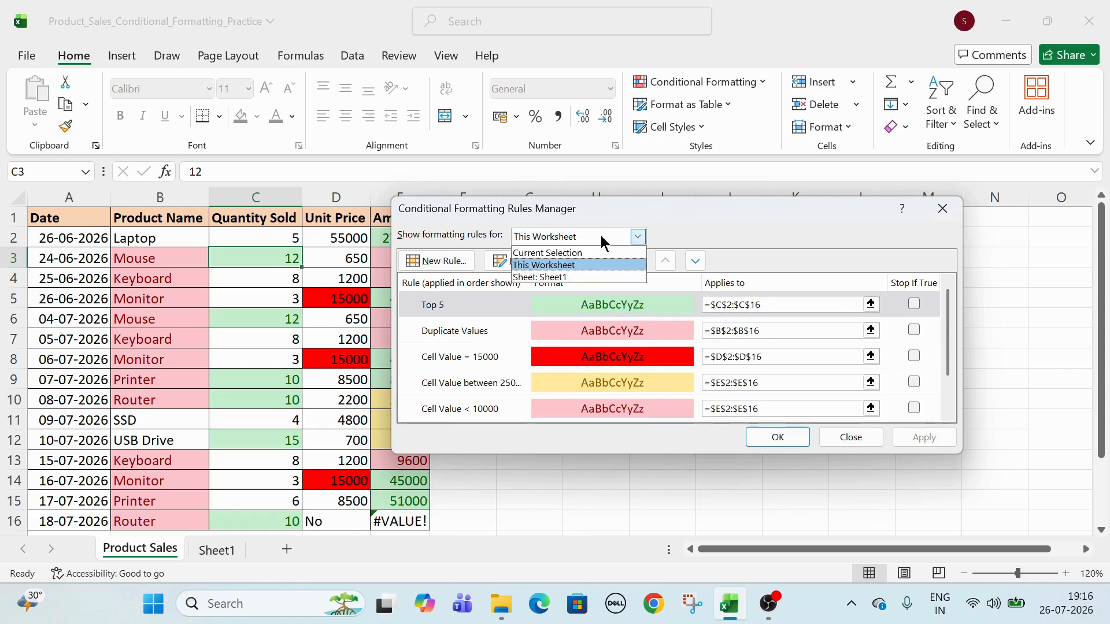
pyautogui.click(555, 254)
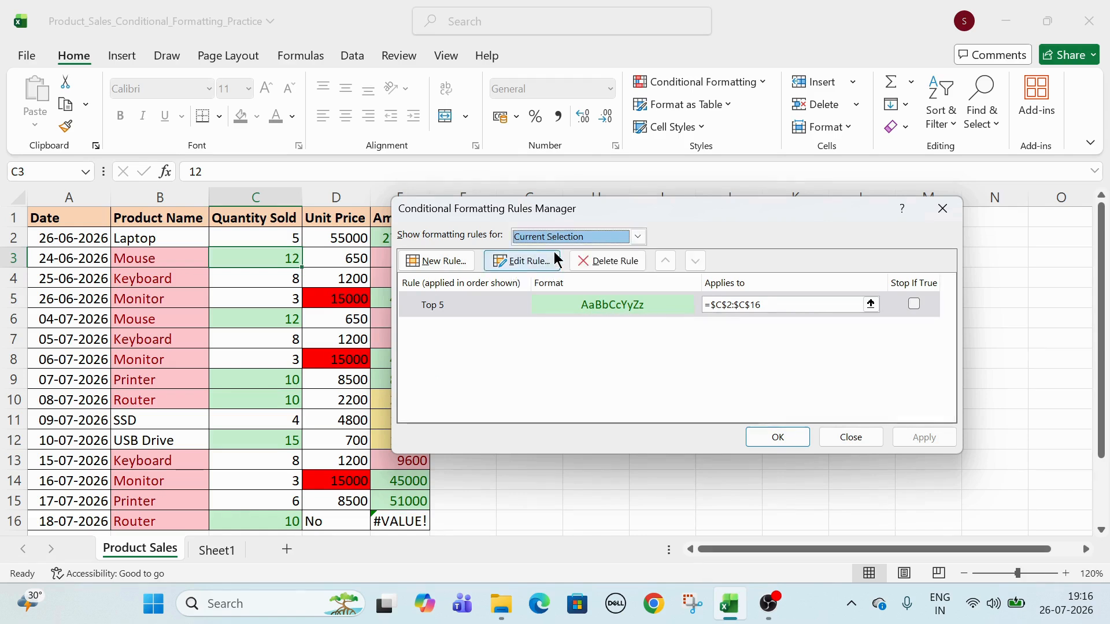
# Step: Delete the Top 5 rule from the Quantity Sold cells and apply the change
pyautogui.click(456, 304)
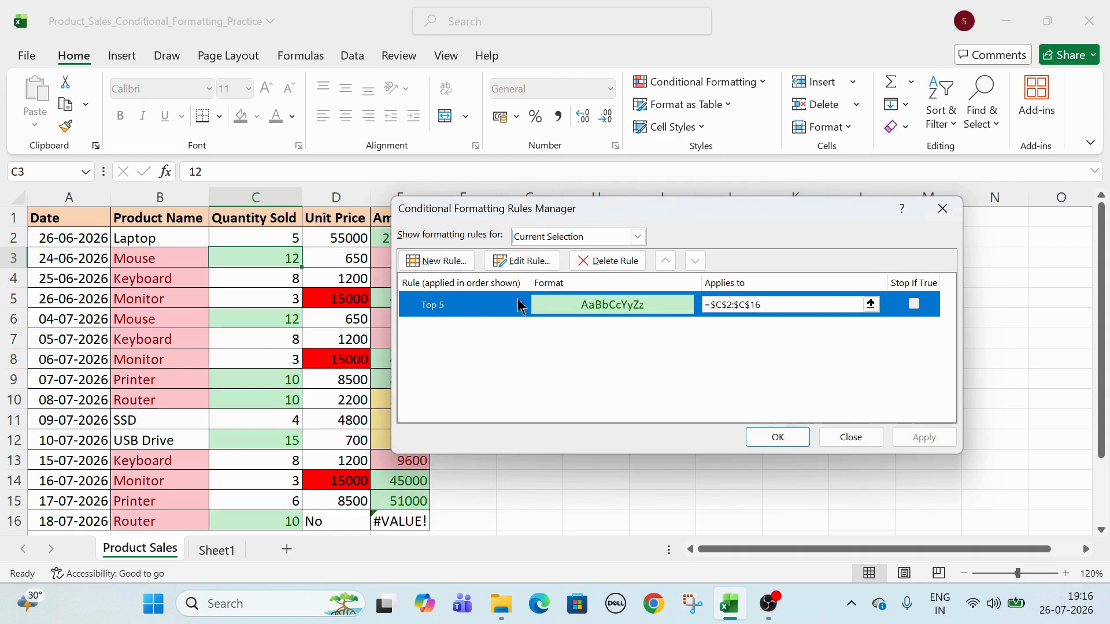
pyautogui.click(608, 263)
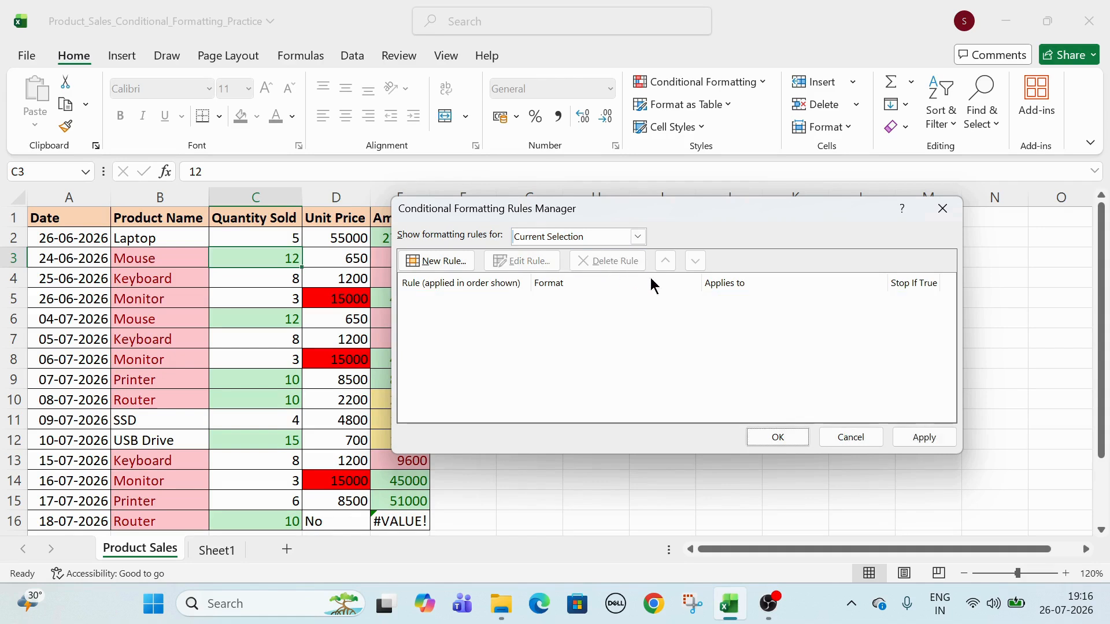
pyautogui.click(942, 442)
pyautogui.click(792, 439)
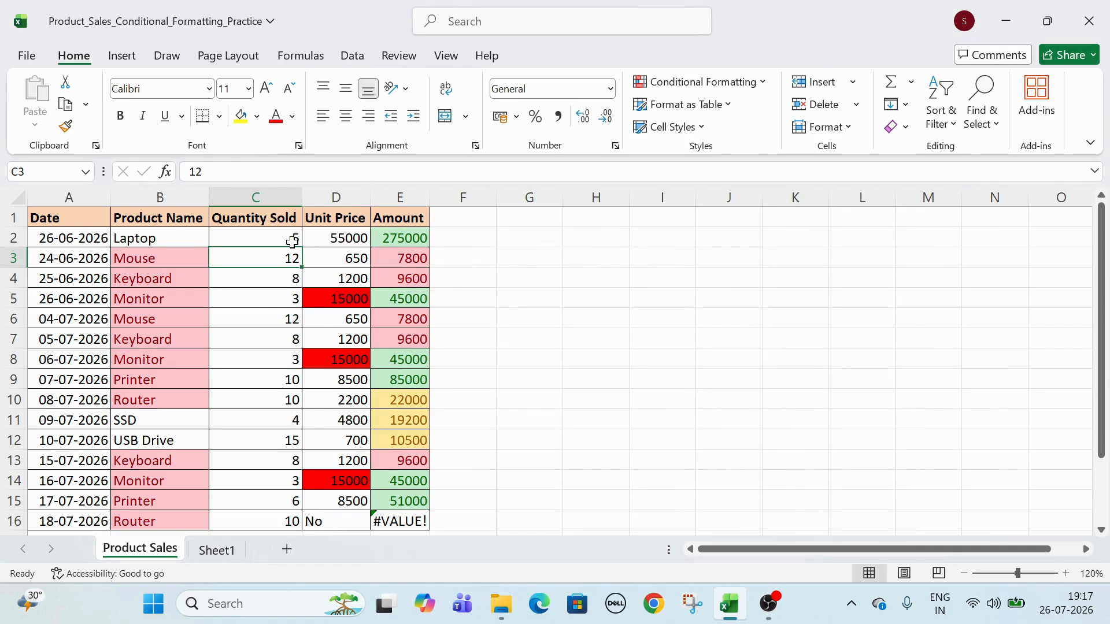
# Step: Preview a Top 10% rule on Quantity Sold cells C2:C16, set to 20% with Light Red Fill with Dark Red Text, without applying it
pyautogui.moveTo(292, 242); pyautogui.dragTo(292, 523)
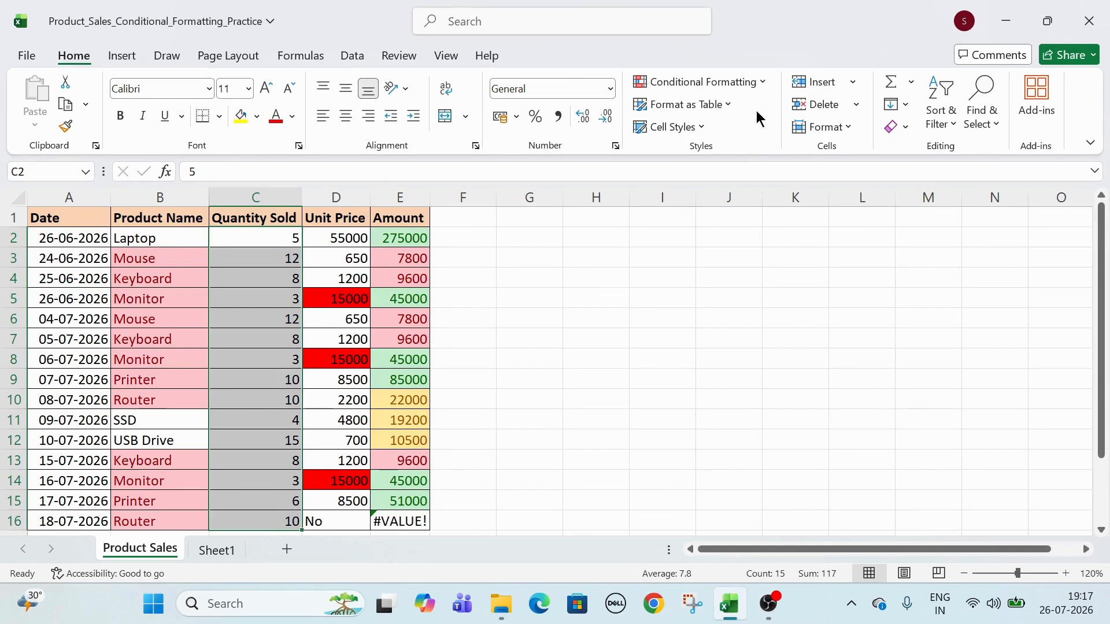
pyautogui.click(754, 81)
pyautogui.moveTo(742, 110)
pyautogui.moveTo(713, 155)
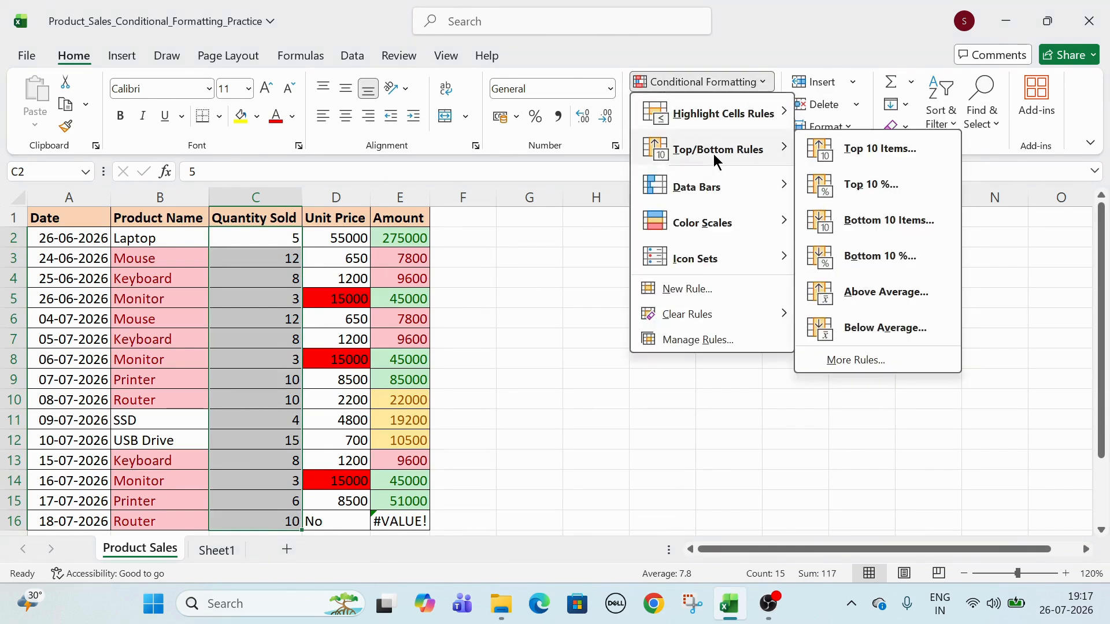
pyautogui.click(858, 191)
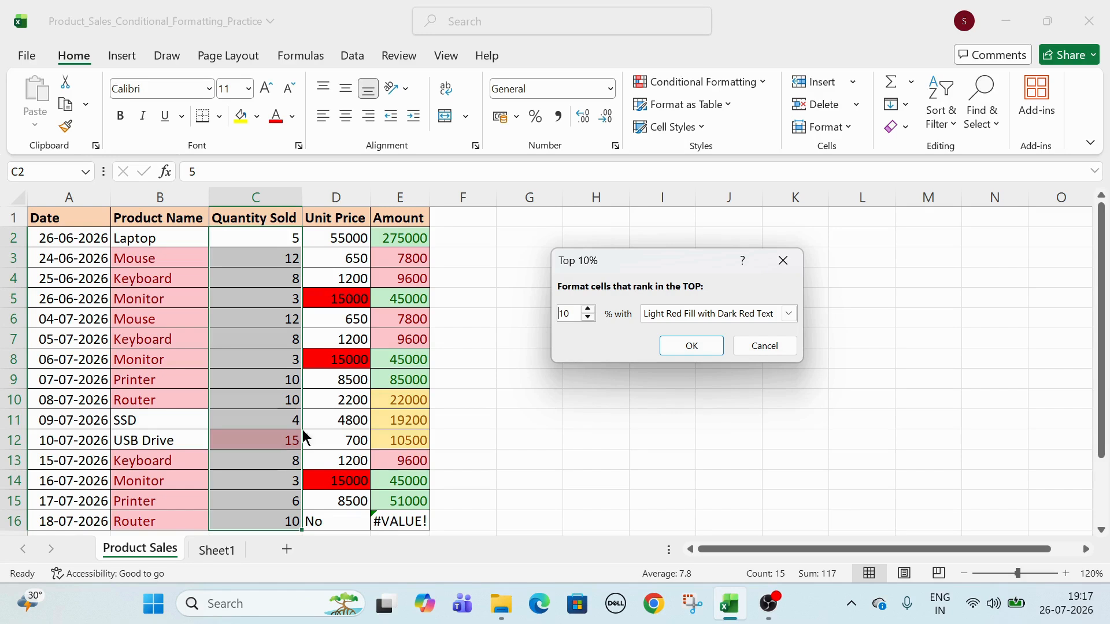
pyautogui.doubleClick(568, 313)
pyautogui.write('20')
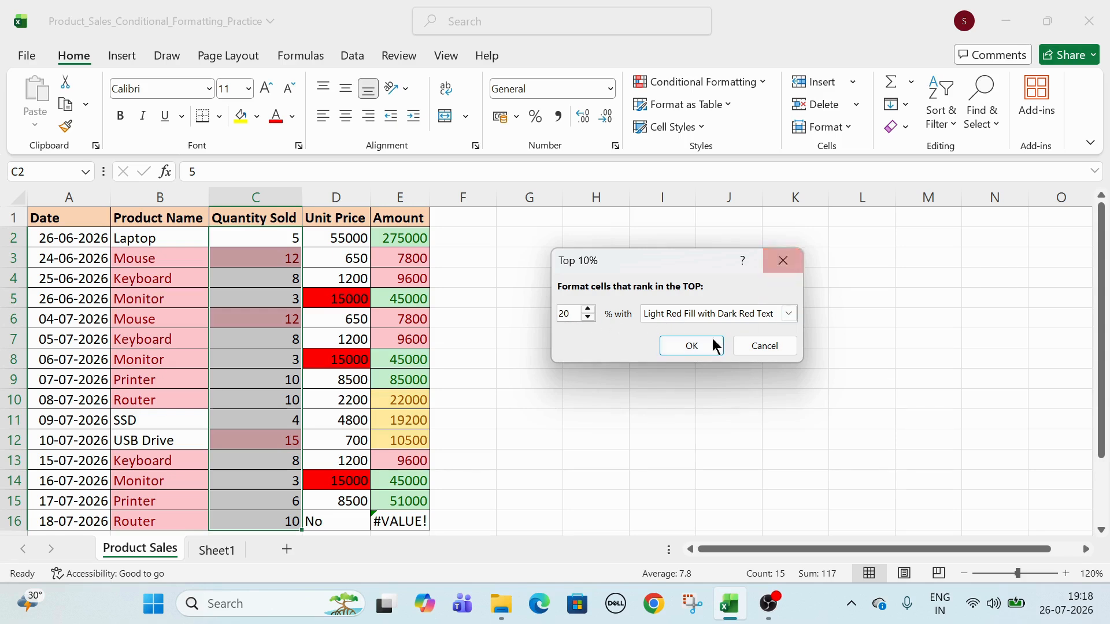
pyautogui.click(789, 270)
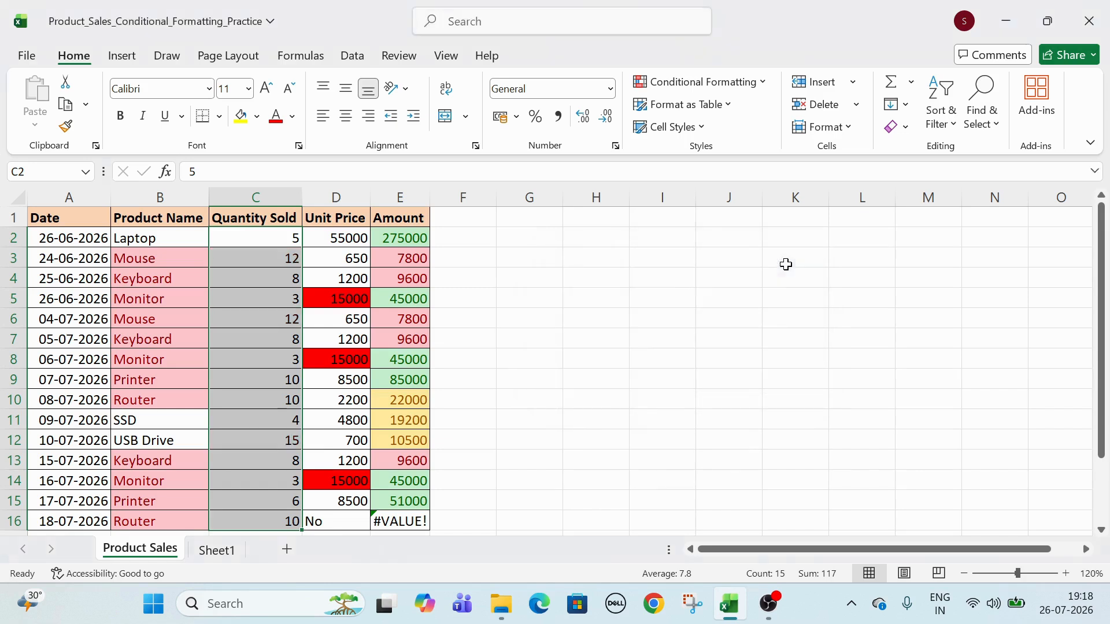
# Step: Preview a Bottom 10 Items rule on the Quantity Sold cells with Light Red Fill with Dark Red Text, and discard it
pyautogui.click(741, 85)
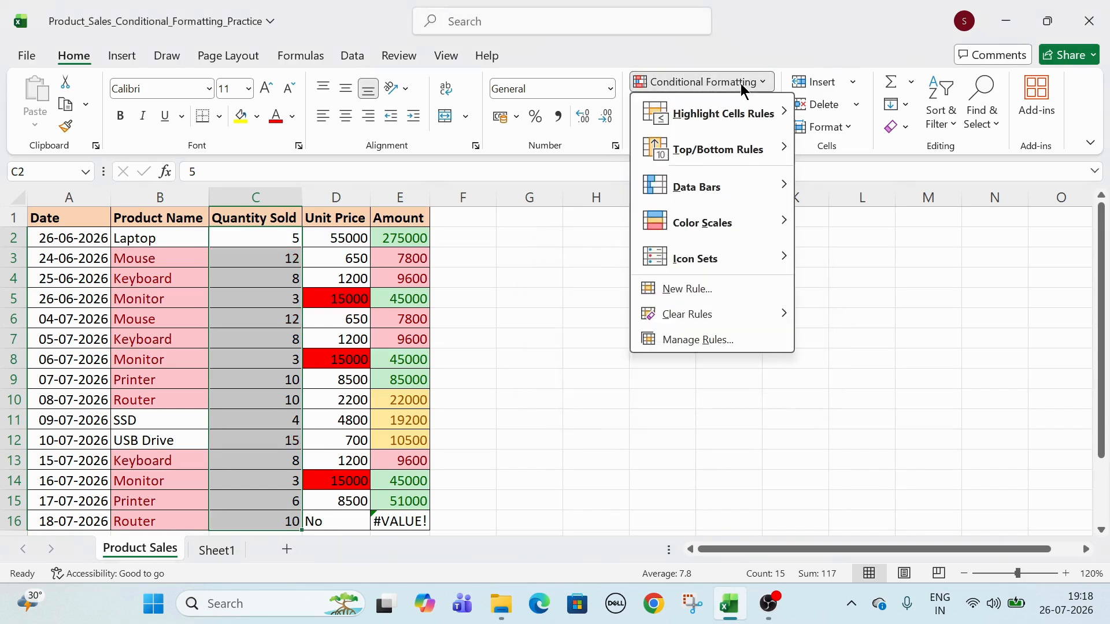
pyautogui.moveTo(719, 149)
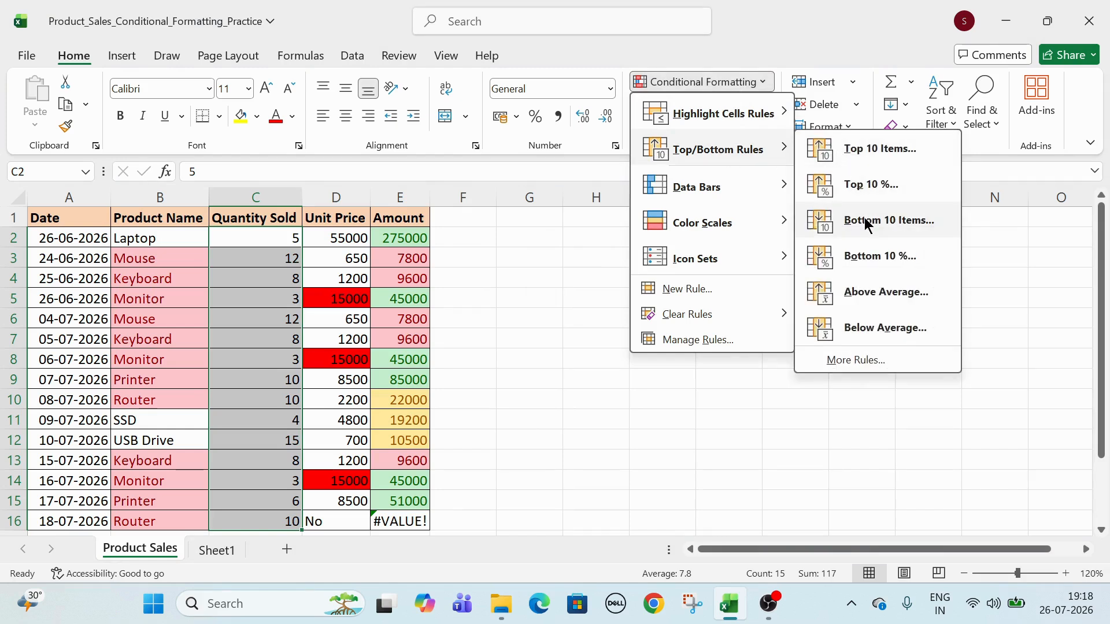
pyautogui.click(867, 224)
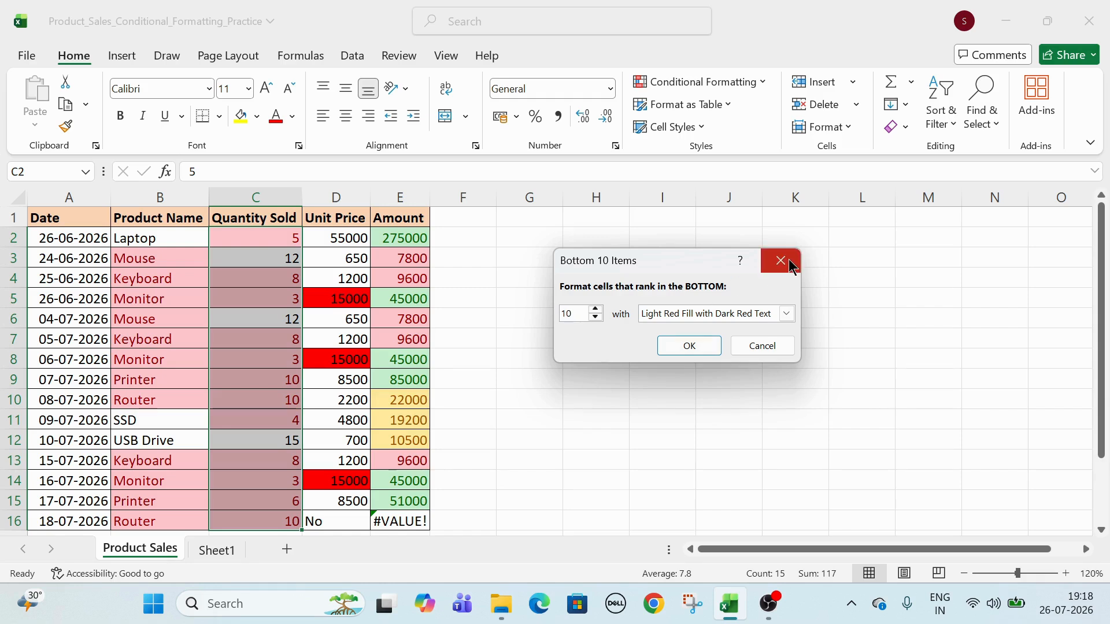
pyautogui.press('Escape')
# Step: Preview an Above Average rule on the Quantity Sold cells with Light Red Fill with Dark Red Text, and discard it
pyautogui.click(763, 81)
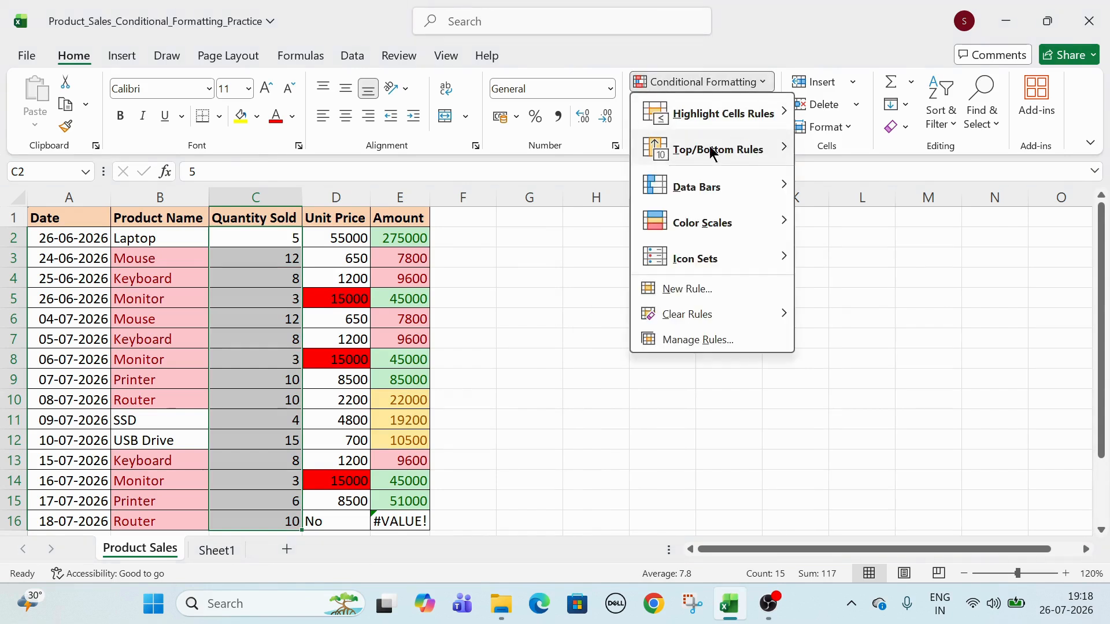
pyautogui.moveTo(705, 152)
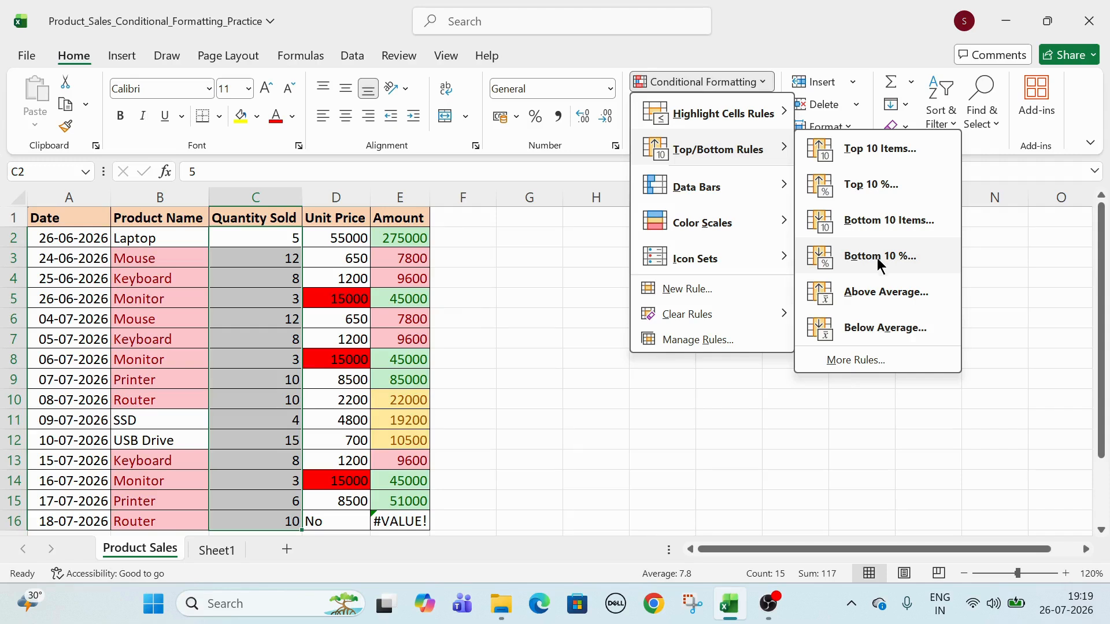
pyautogui.click(884, 304)
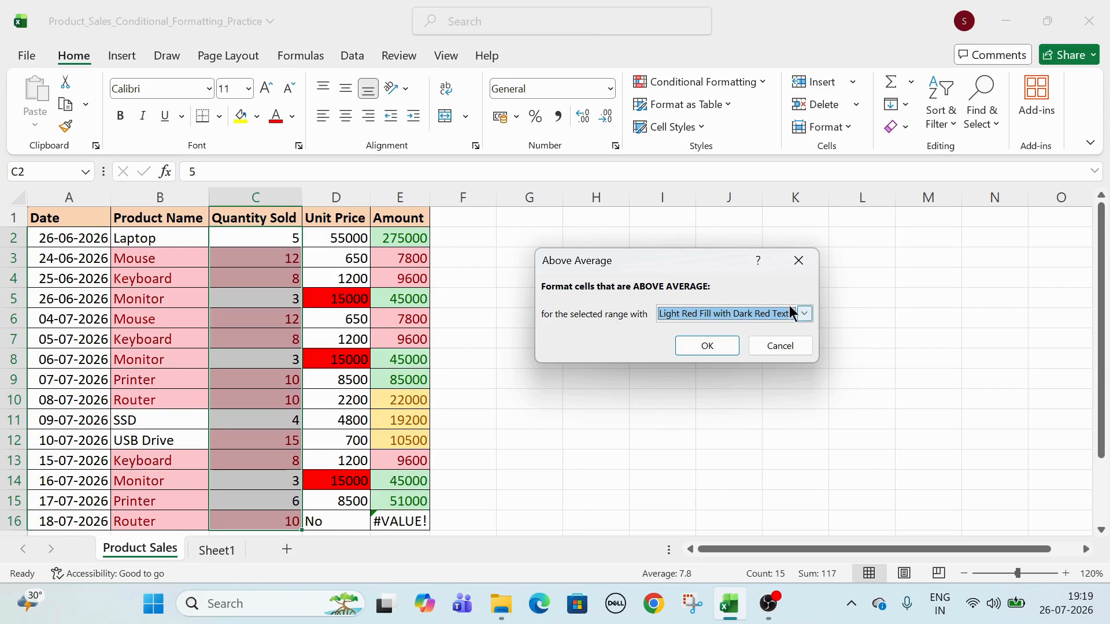
pyautogui.click(799, 261)
pyautogui.click(753, 86)
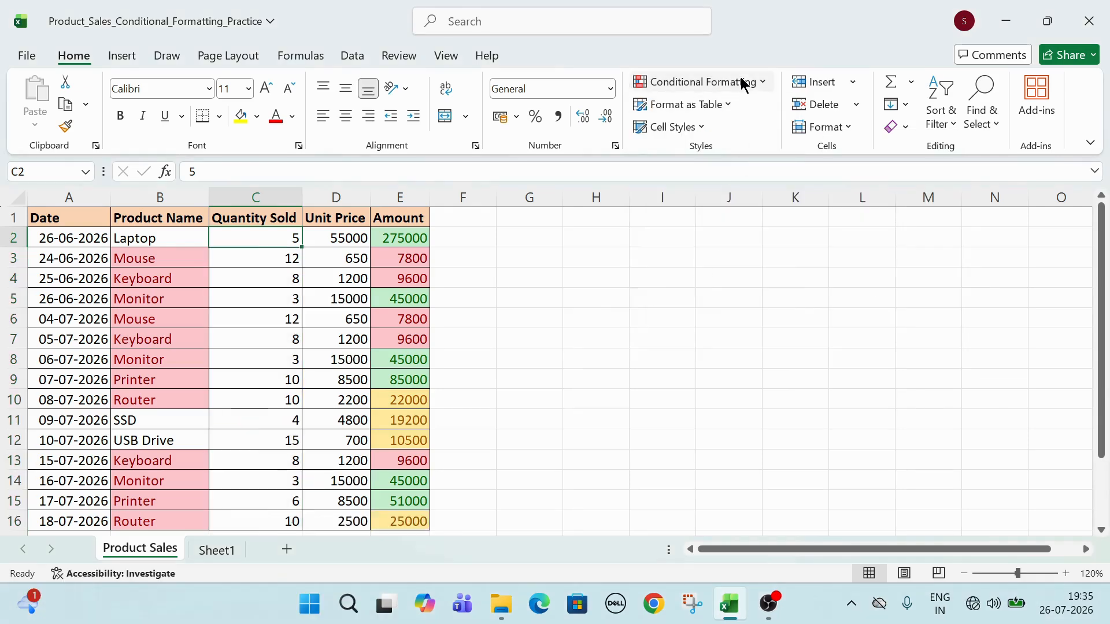
pyautogui.click(743, 84)
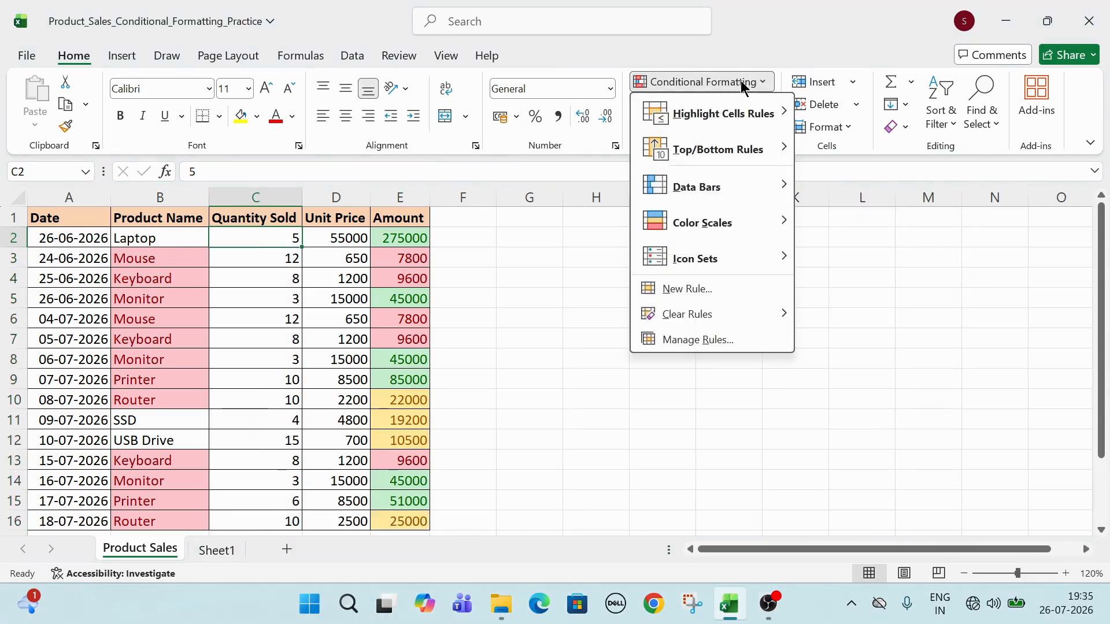
pyautogui.moveTo(706, 192)
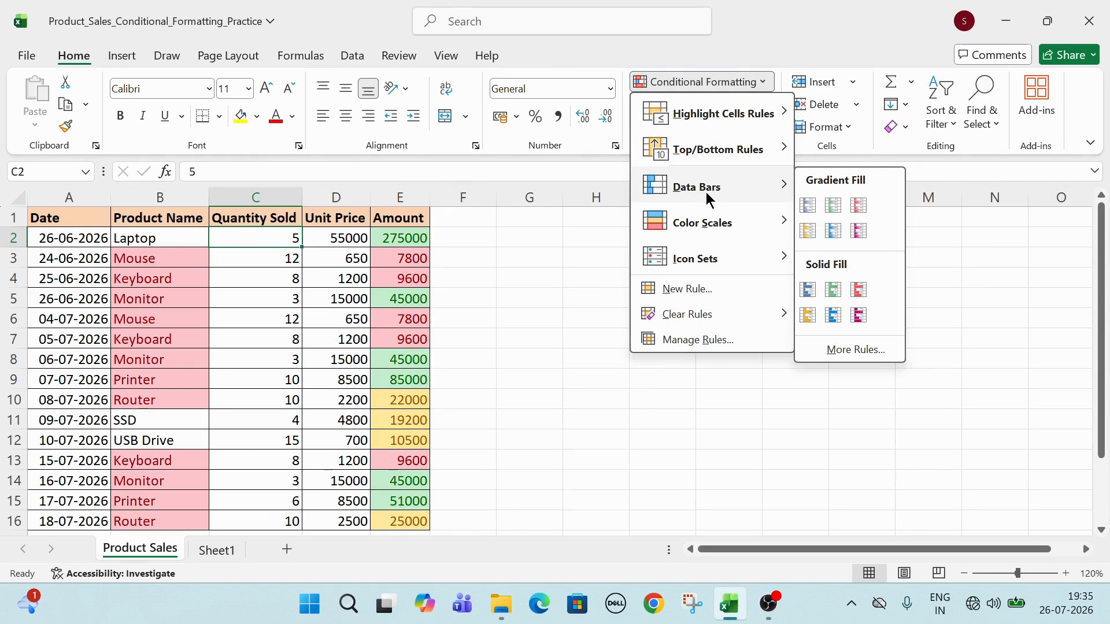
pyautogui.moveTo(769, 233)
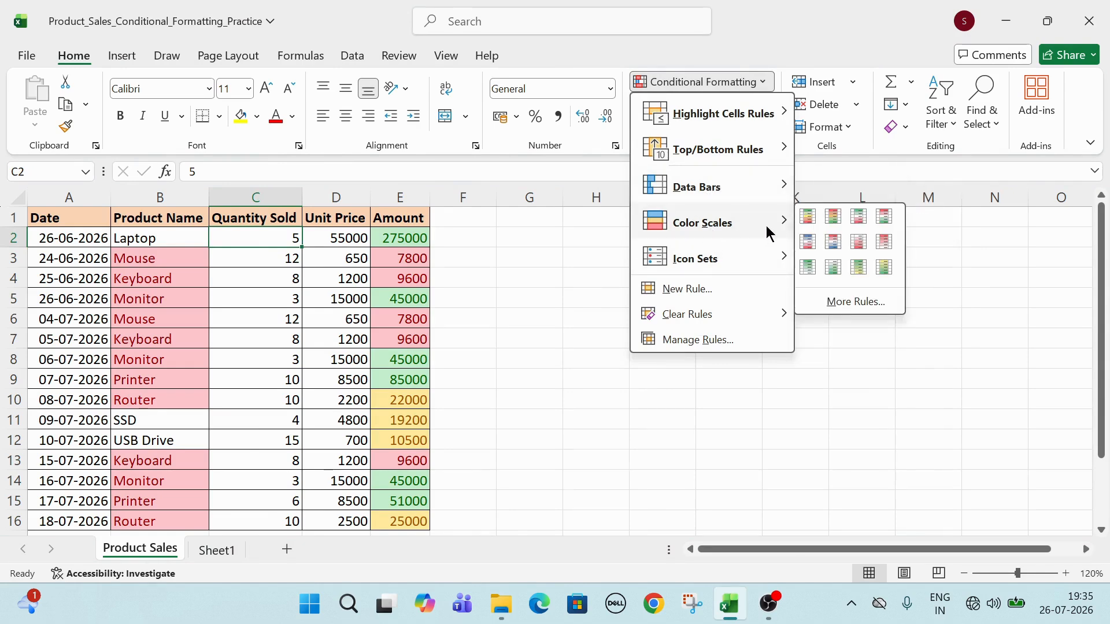
pyautogui.moveTo(717, 265)
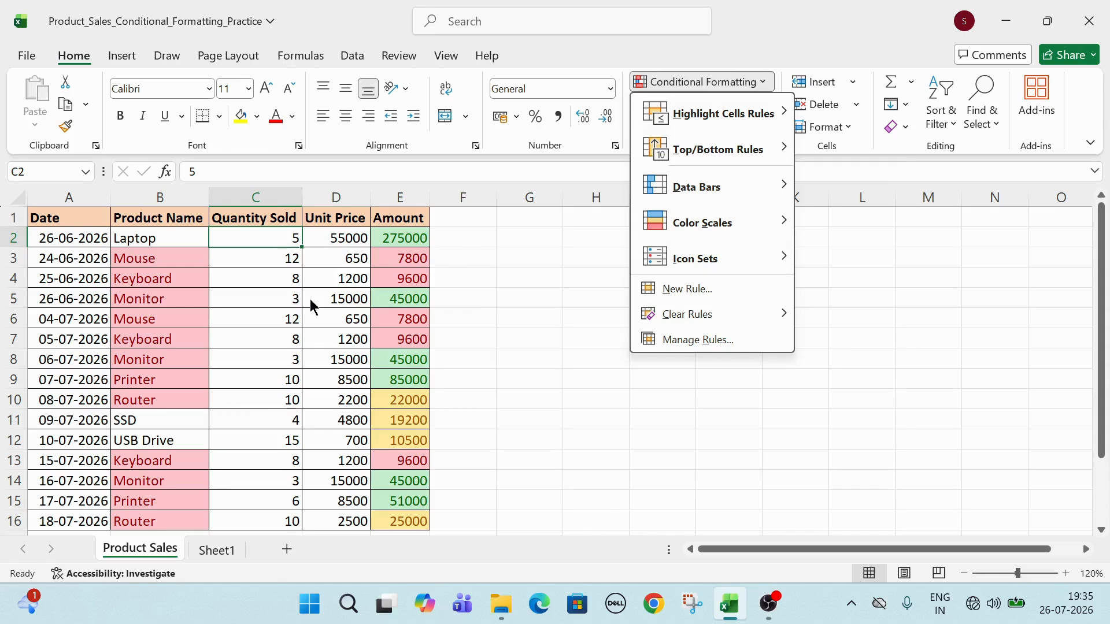
pyautogui.click(268, 340)
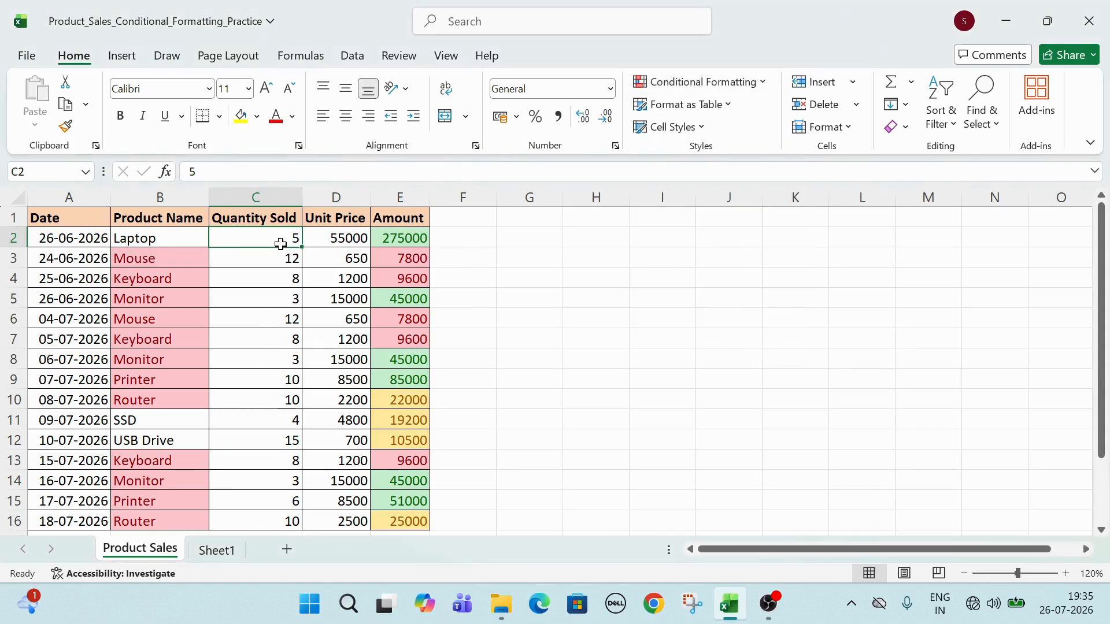
# Step: Start a custom 2-Color Scale rule for Quantity Sold cells C2:C16 with both the minimum and maximum types set to Number
pyautogui.moveTo(283, 237); pyautogui.dragTo(280, 477)
pyautogui.scroll(1, 281, 458)
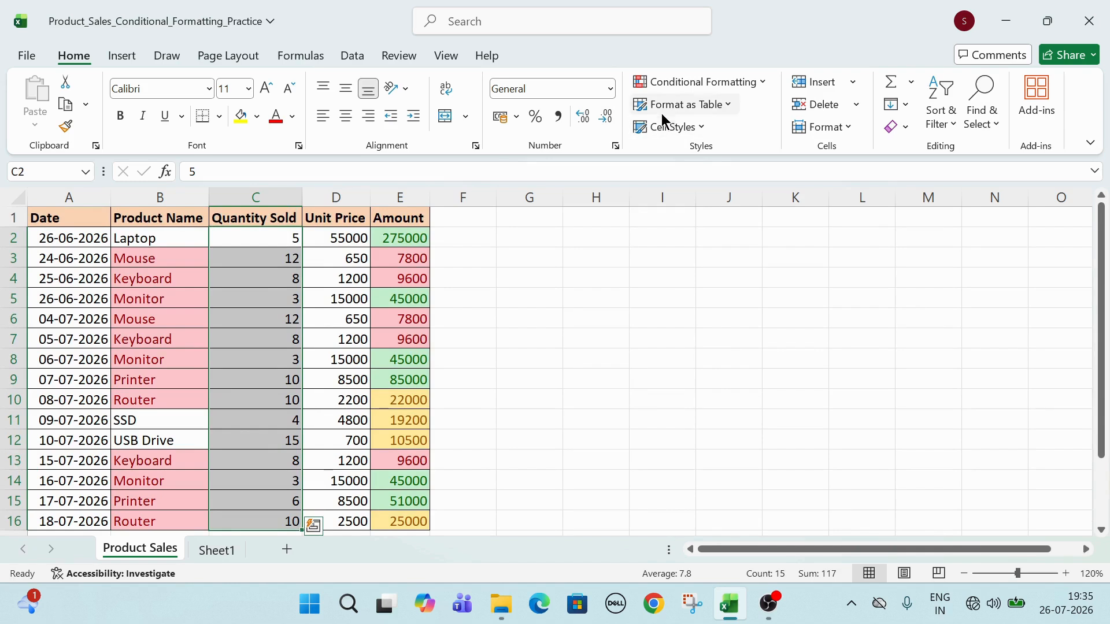
pyautogui.click(726, 87)
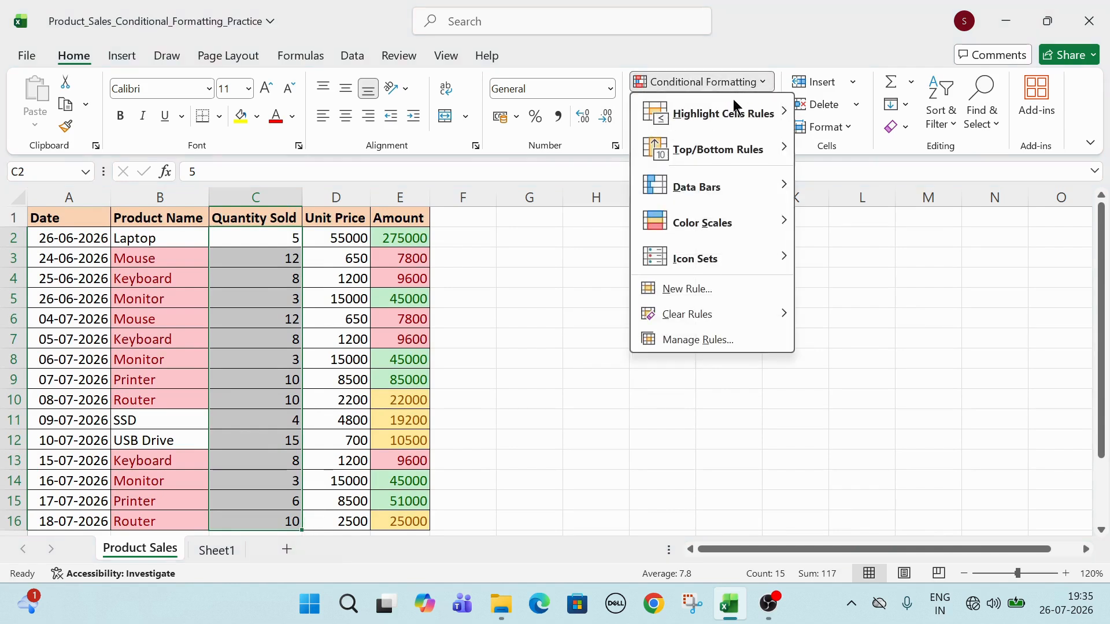
pyautogui.moveTo(703, 192)
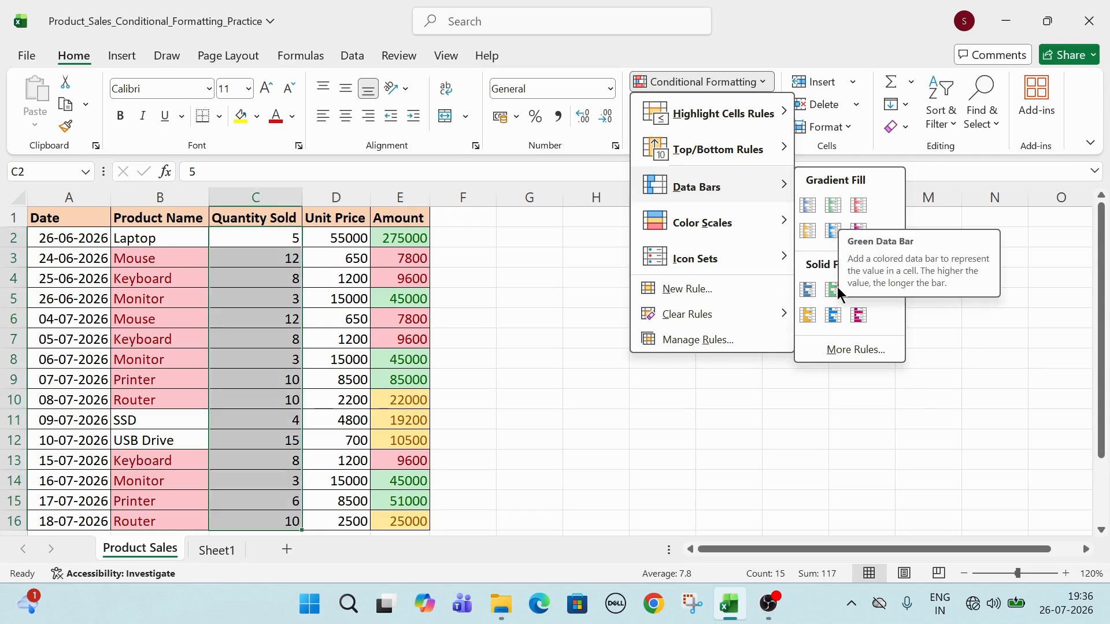
pyautogui.moveTo(757, 232)
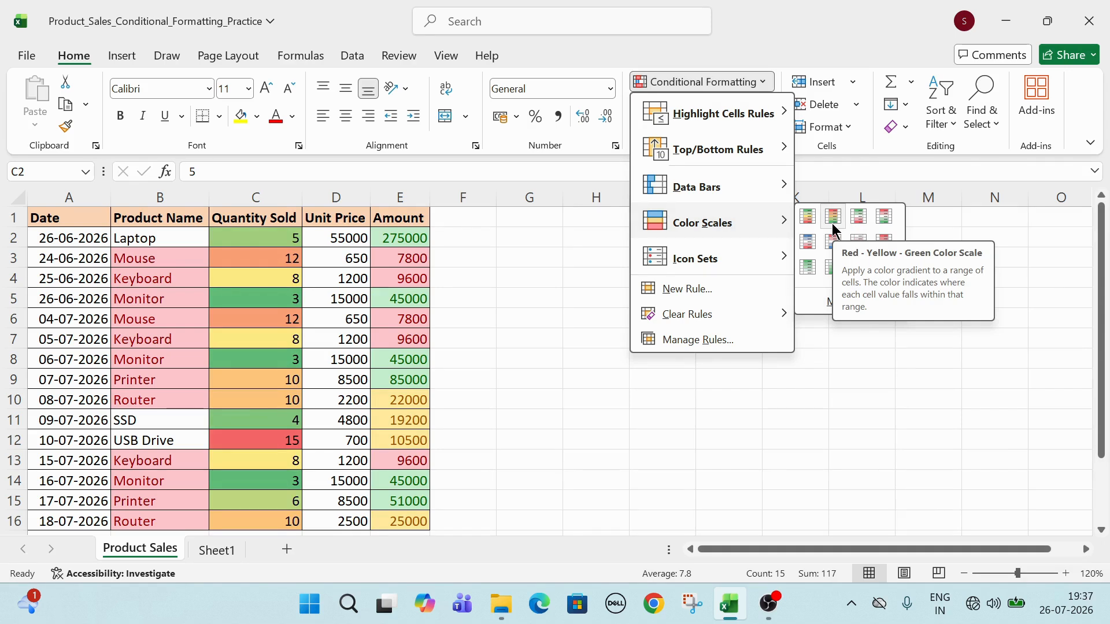
pyautogui.click(823, 303)
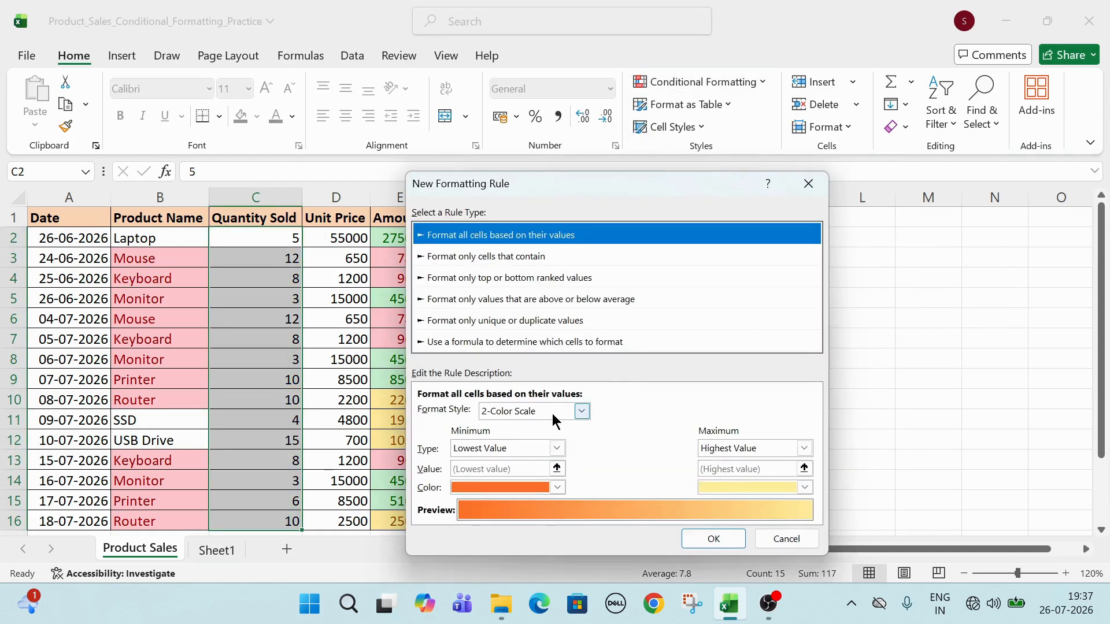
pyautogui.click(556, 449)
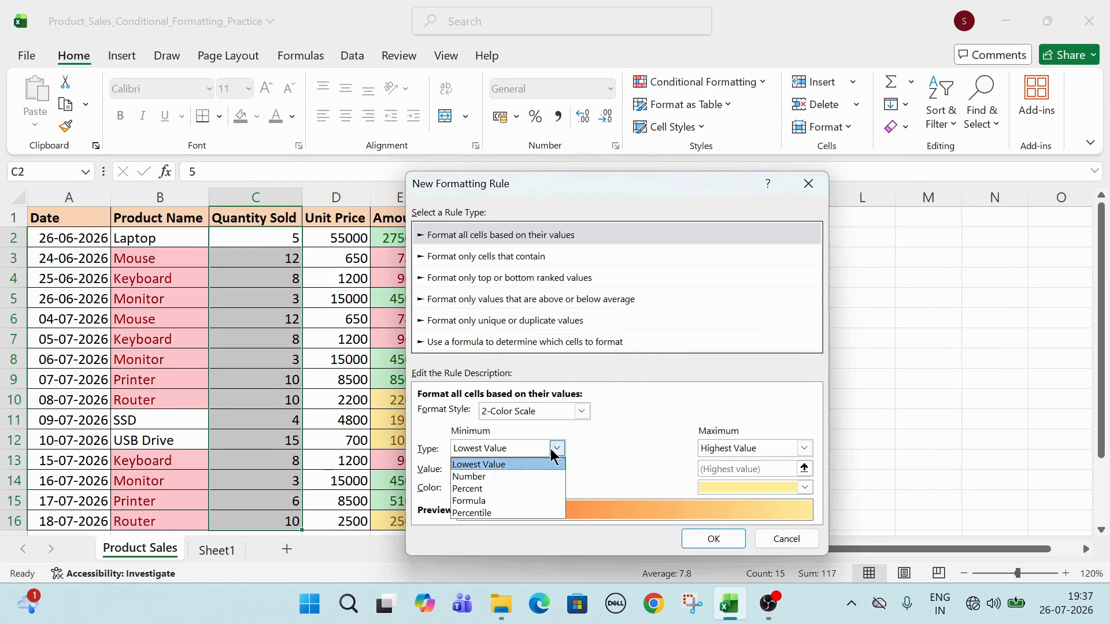
pyautogui.click(523, 473)
pyautogui.click(761, 450)
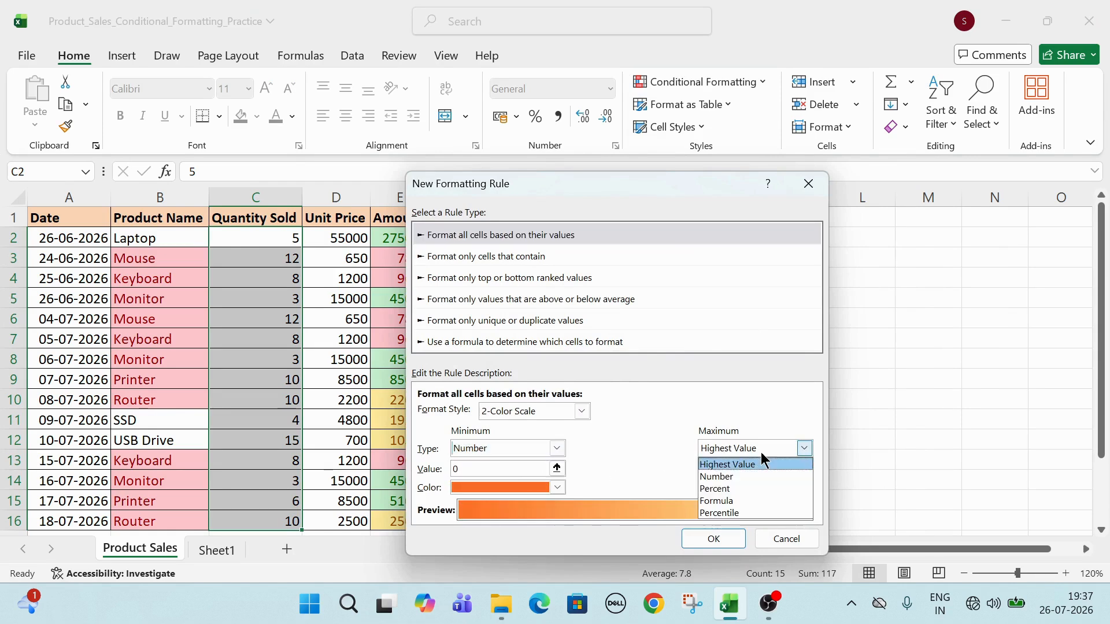
pyautogui.click(773, 477)
# Step: Set the color scale's minimum value to 03 and its maximum value to 15
pyautogui.click(490, 468)
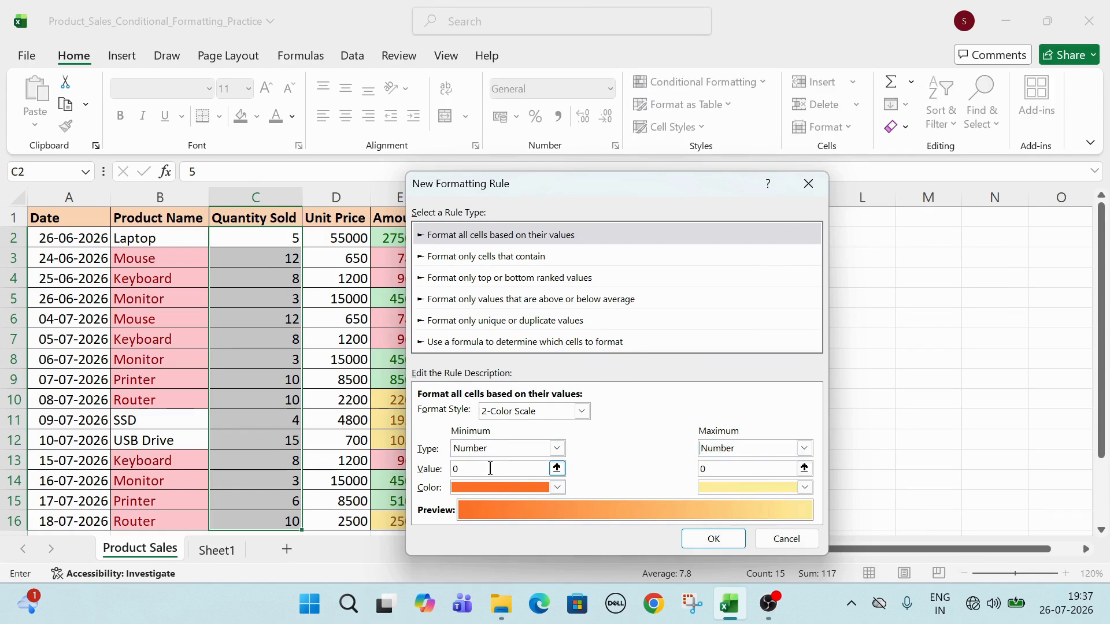
pyautogui.write('3')
pyautogui.doubleClick(702, 470)
pyautogui.write('1')
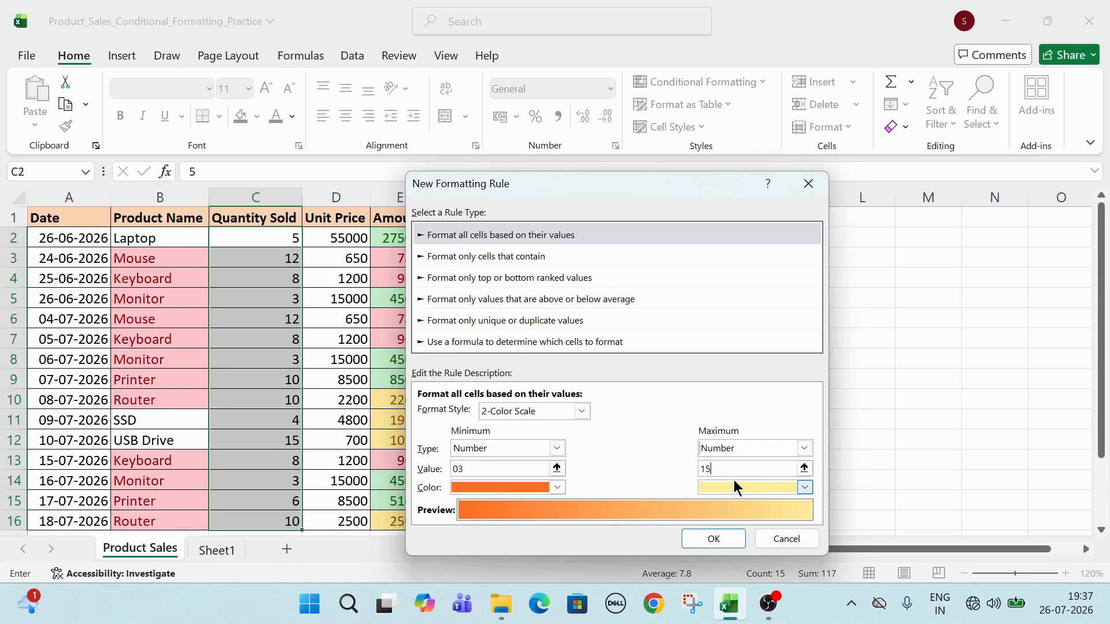
# Step: Complete the maximum value of 15, set the color scale from a blue minimum to a light green maximum, and apply it to Quantity Sold
pyautogui.write('5')
pyautogui.click(558, 488)
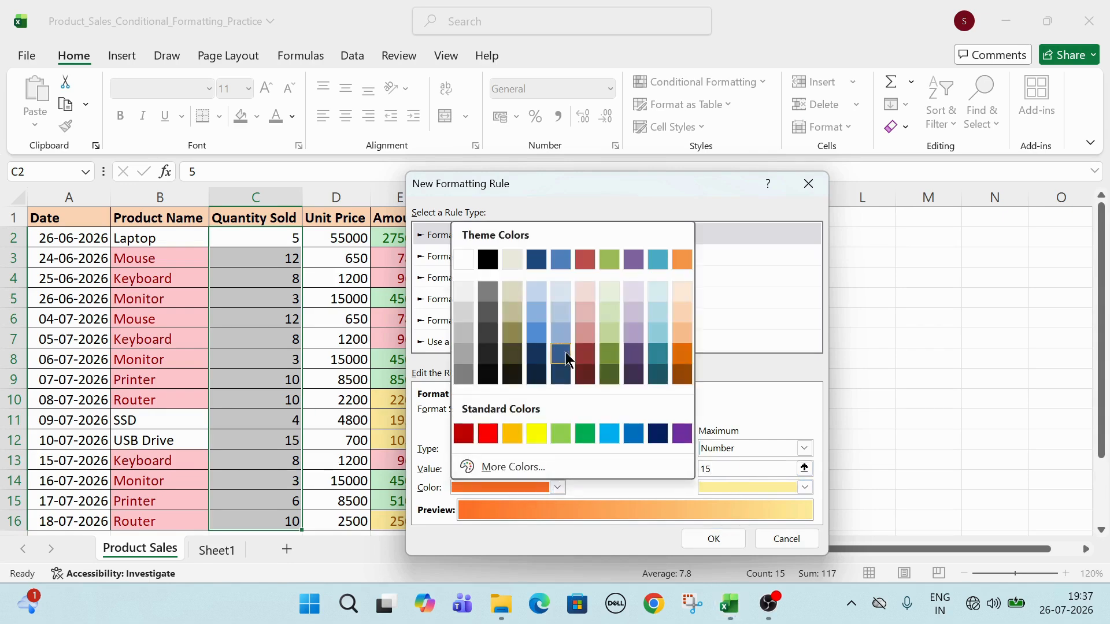
pyautogui.click(537, 332)
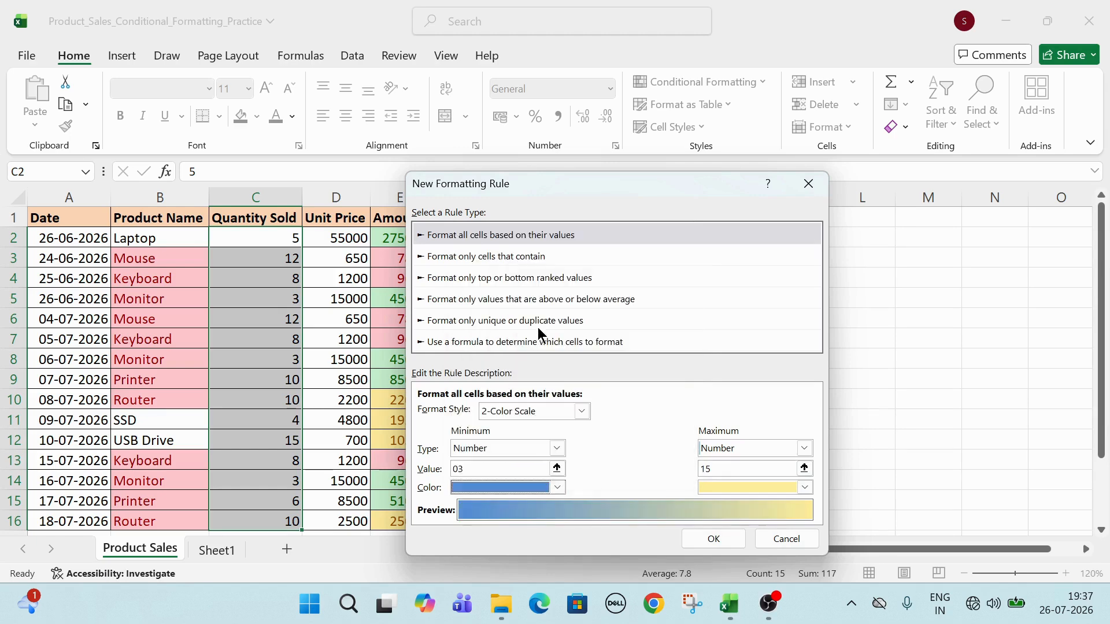
pyautogui.click(773, 488)
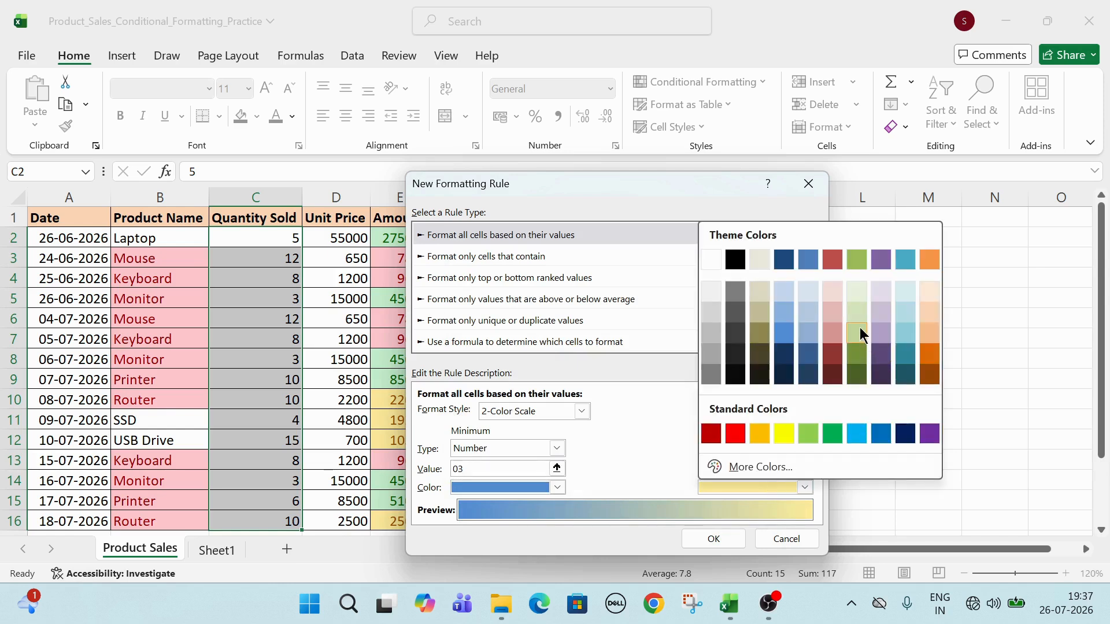
pyautogui.click(811, 431)
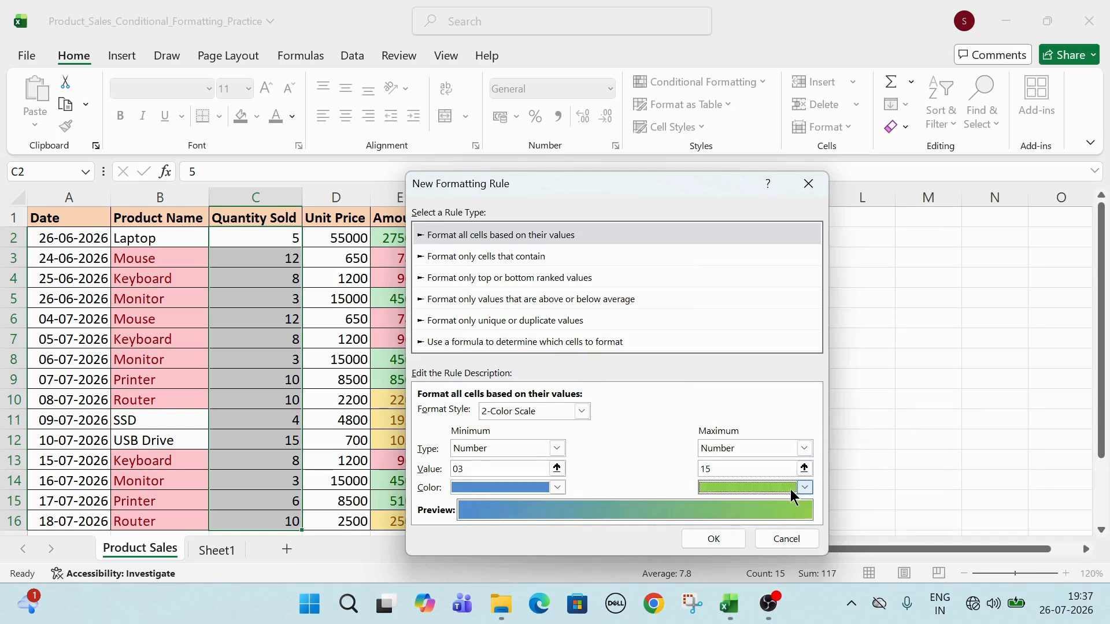
pyautogui.click(714, 539)
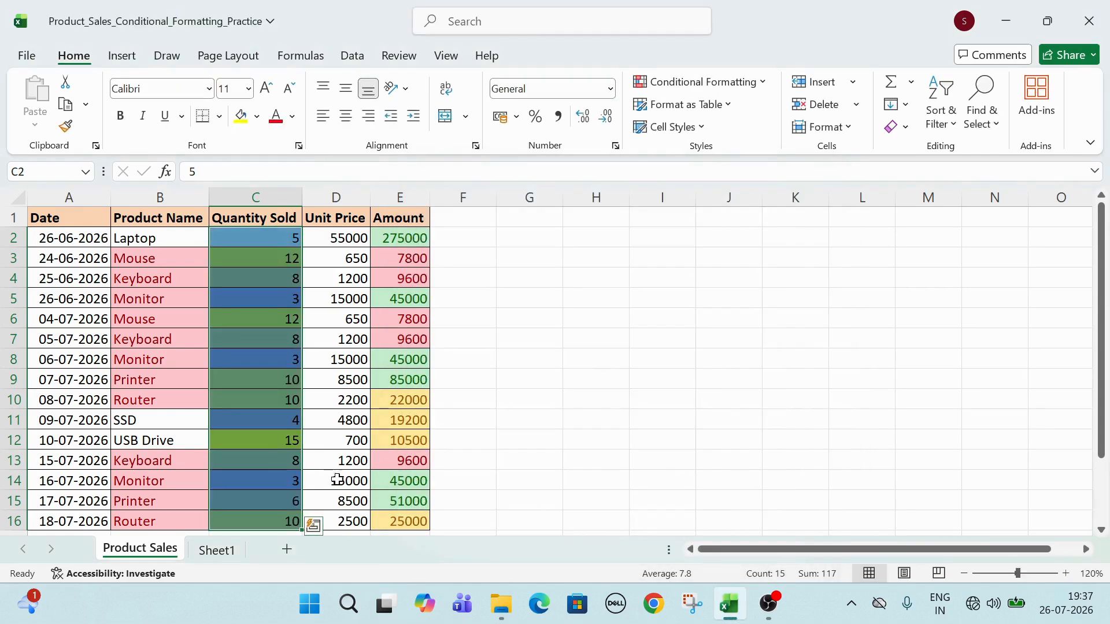
pyautogui.click(288, 395)
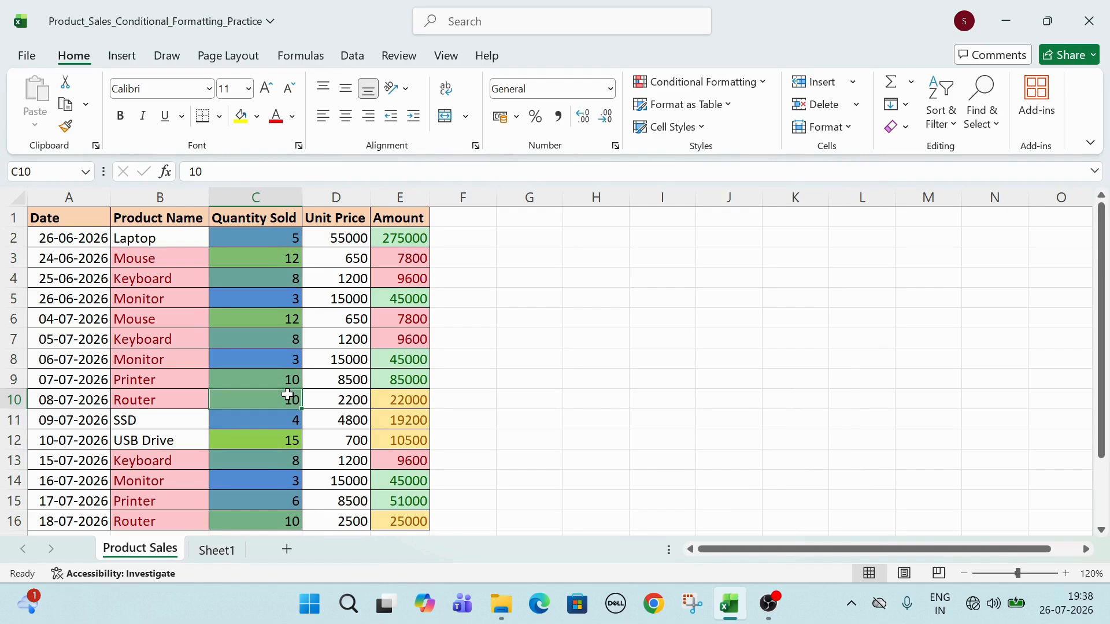
# Step: Examine the bar color and border settings of a custom Data Bar rule for cell C10, and discard the rule
pyautogui.click(748, 84)
pyautogui.moveTo(710, 227)
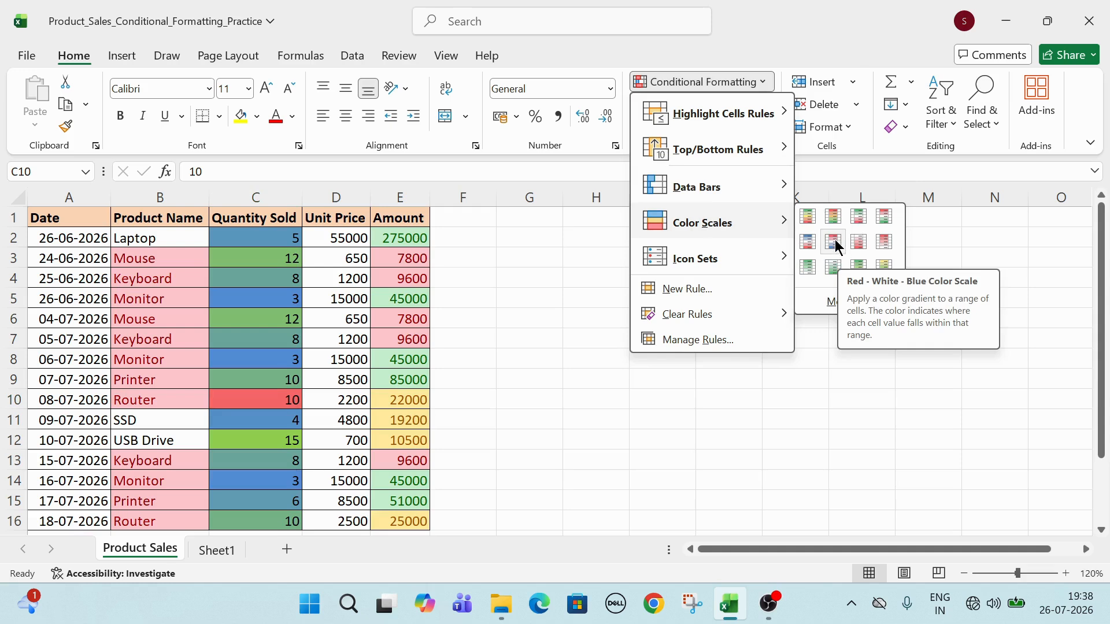
pyautogui.moveTo(728, 189)
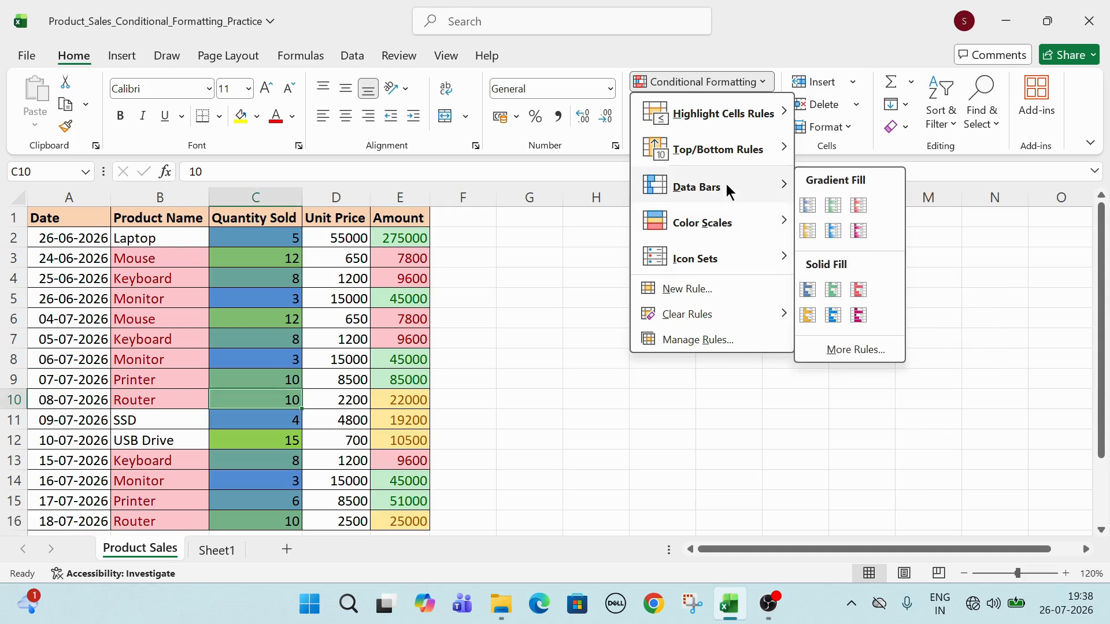
pyautogui.click(855, 349)
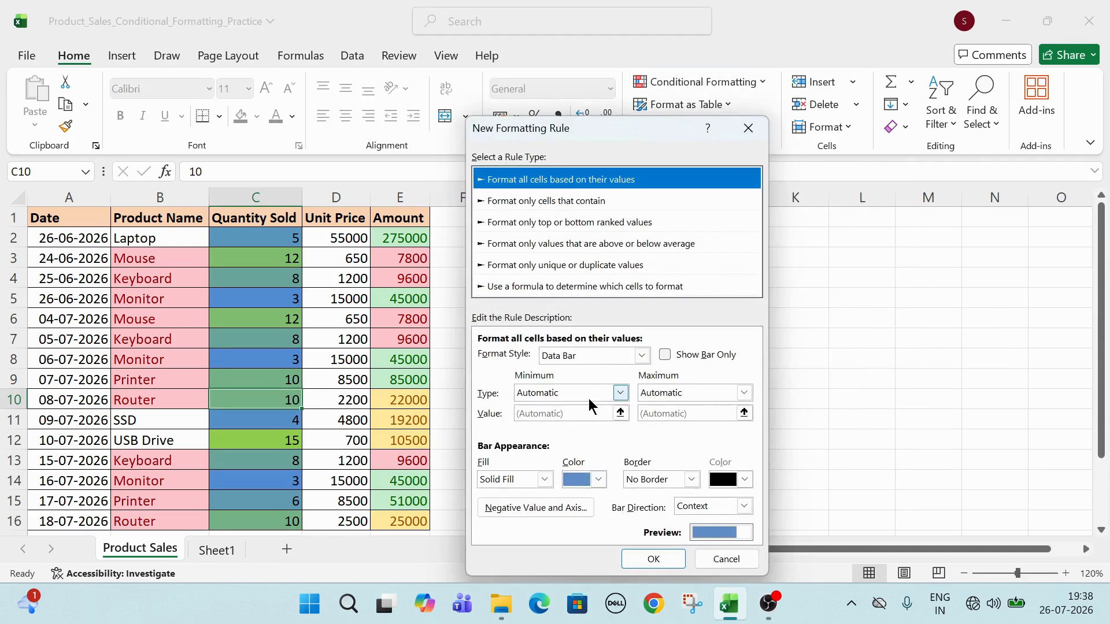
pyautogui.click(594, 482)
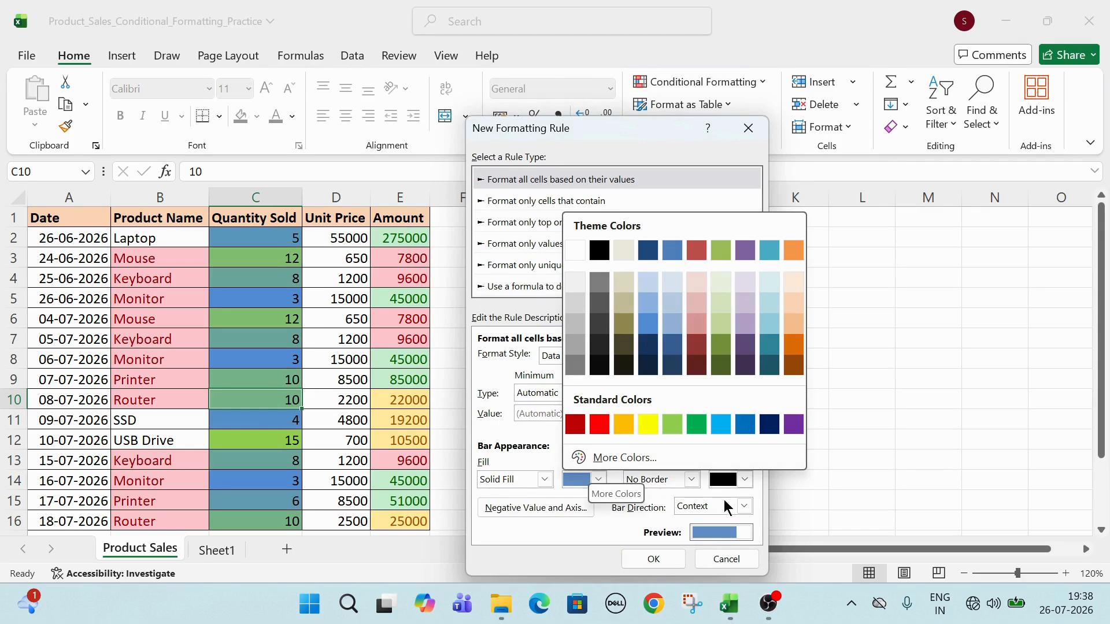
pyautogui.click(732, 481)
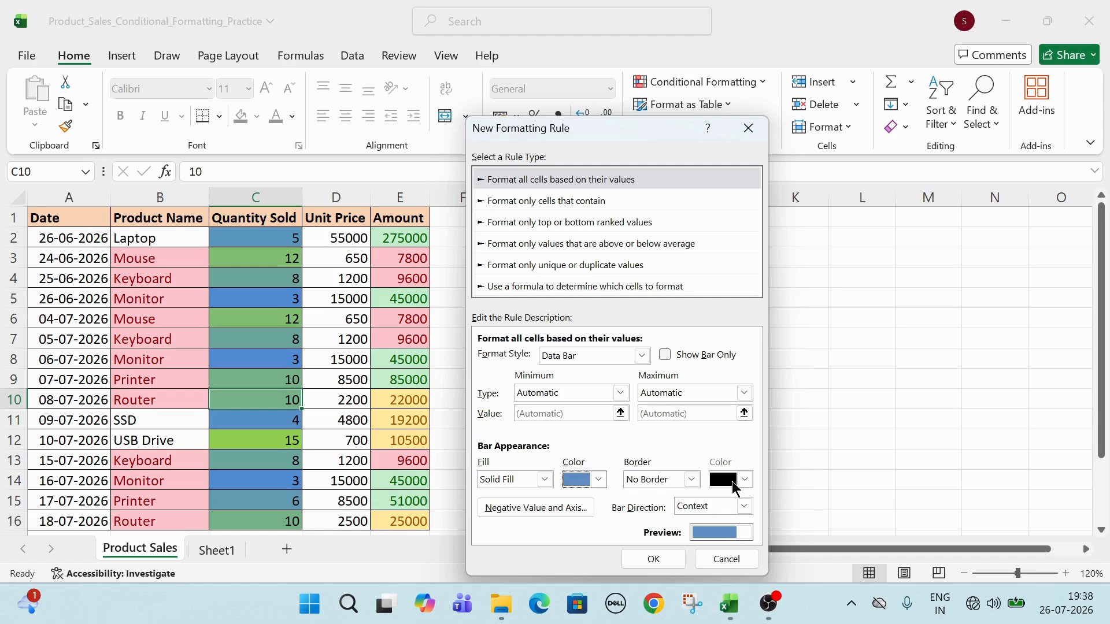
pyautogui.click(749, 129)
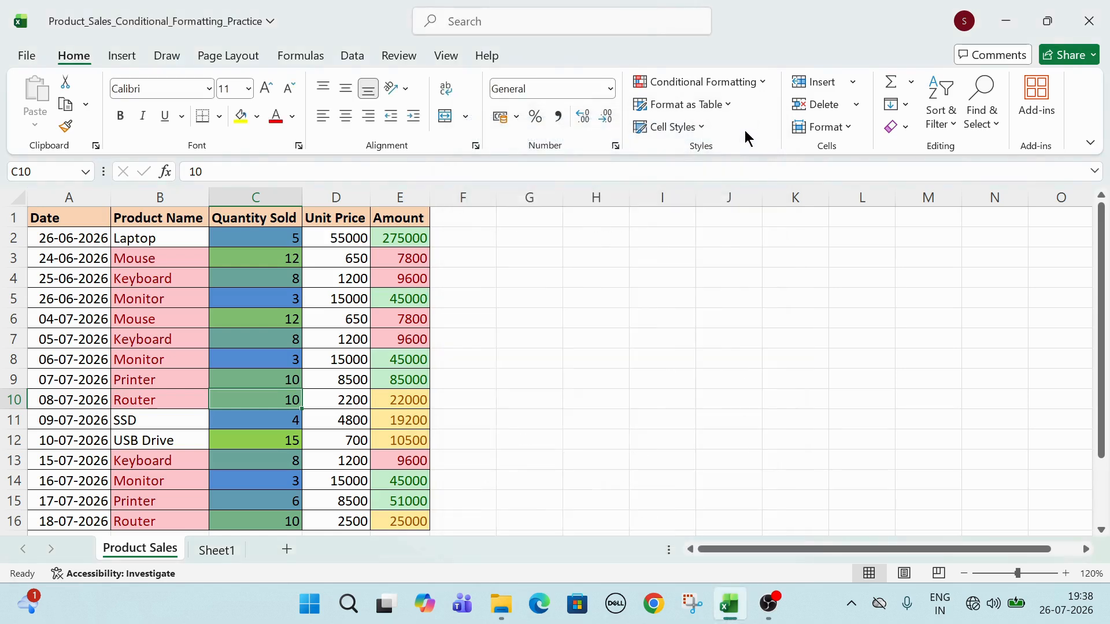
# Step: Apply a custom Icon Sets rule to Quantity Sold cells C2:C16 using the 5 Arrows (Colored) style with Percent thresholds
pyautogui.click(737, 86)
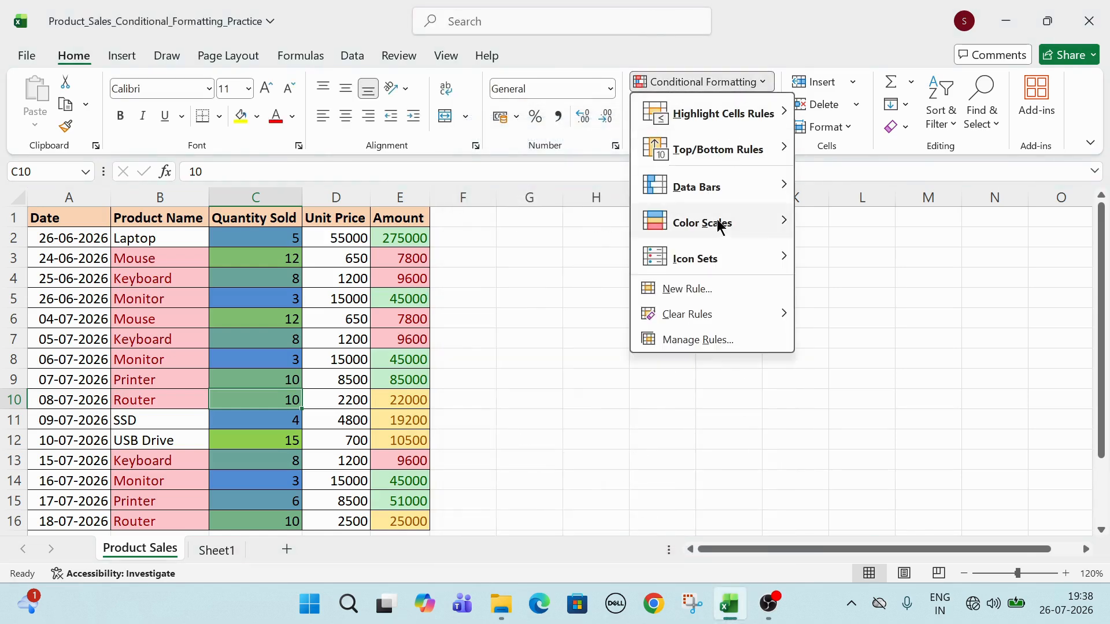
pyautogui.moveTo(711, 264)
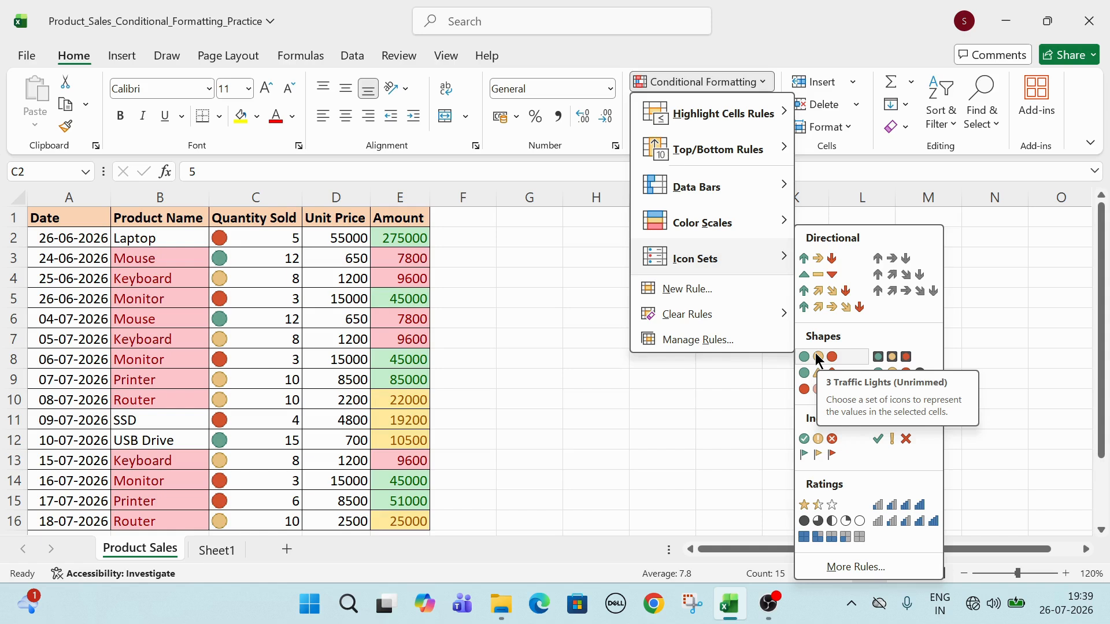
pyautogui.click(849, 568)
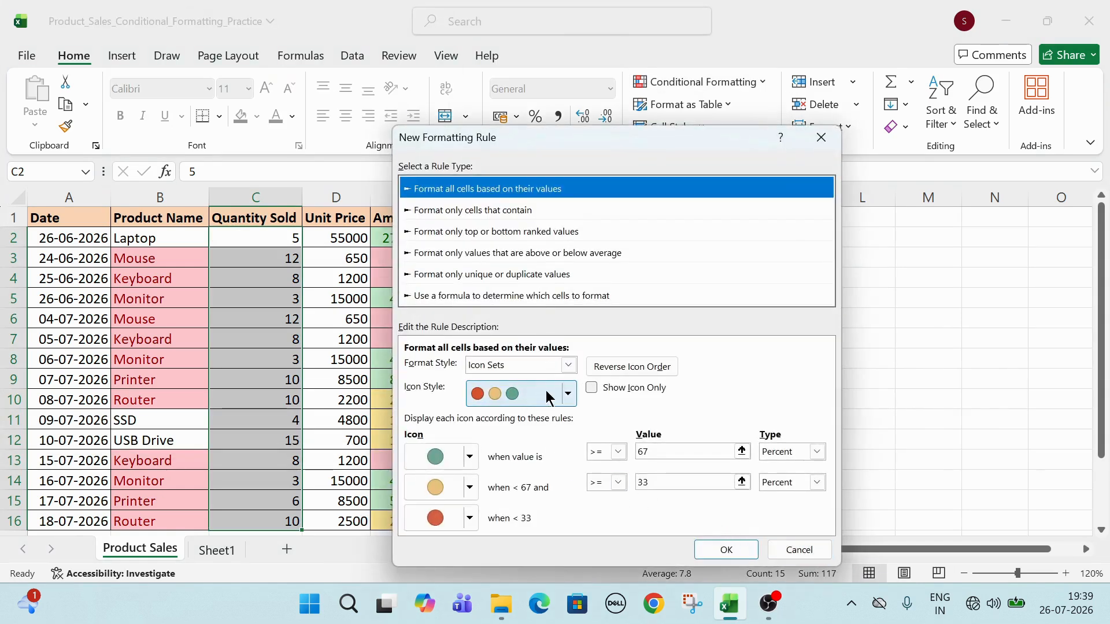
pyautogui.click(549, 396)
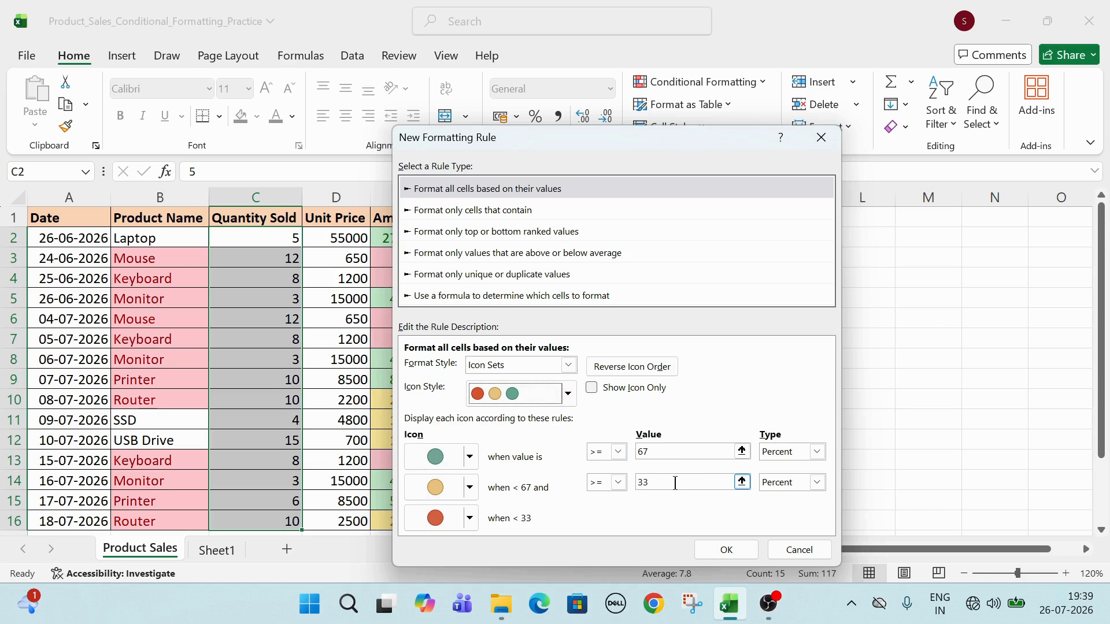
pyautogui.click(568, 394)
pyautogui.scroll(-5, 524, 457)
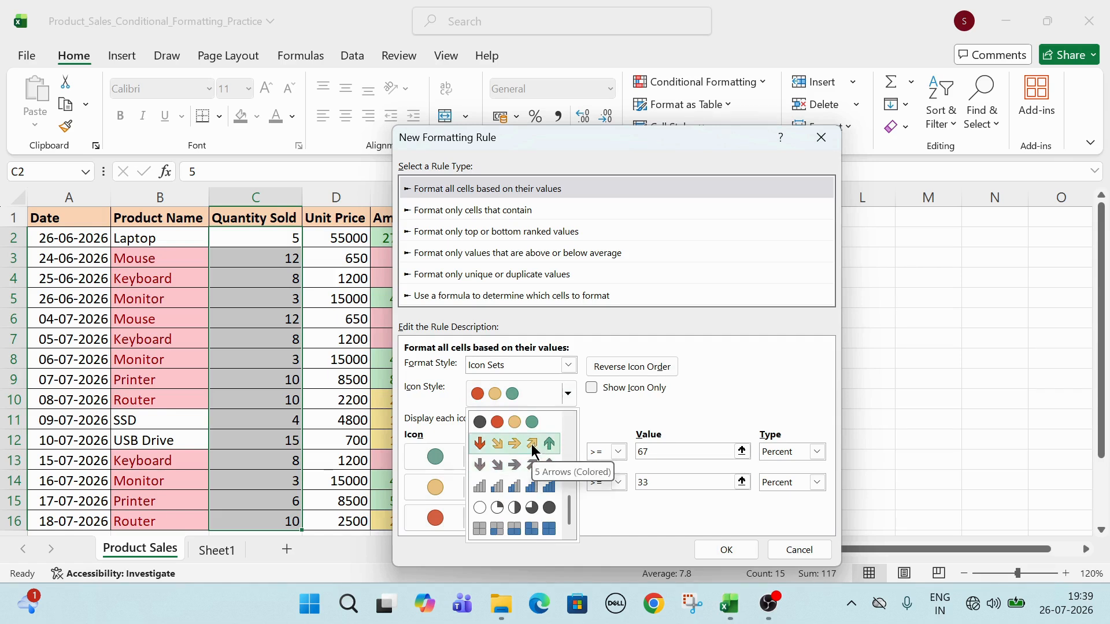
pyautogui.click(532, 444)
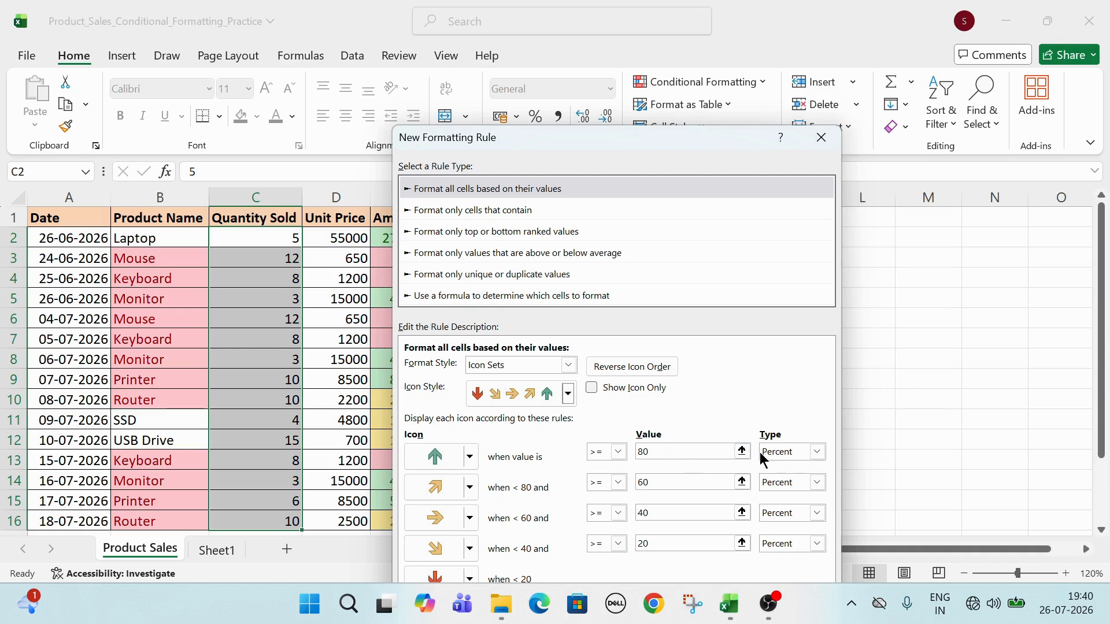
pyautogui.click(815, 452)
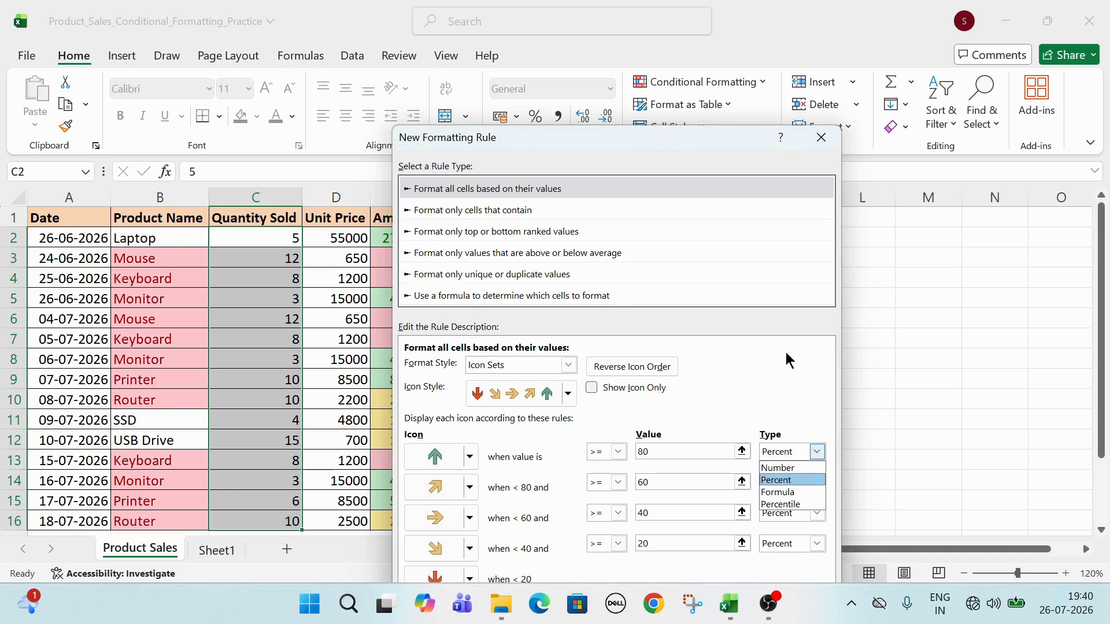
pyautogui.click(724, 135)
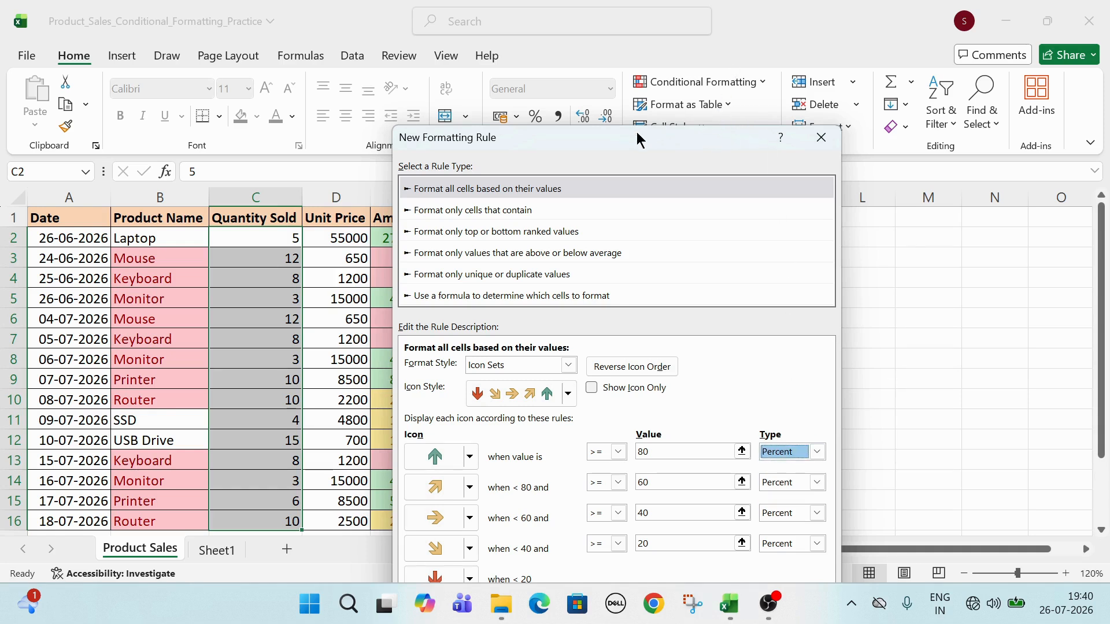
pyautogui.moveTo(640, 136); pyautogui.dragTo(679, 73)
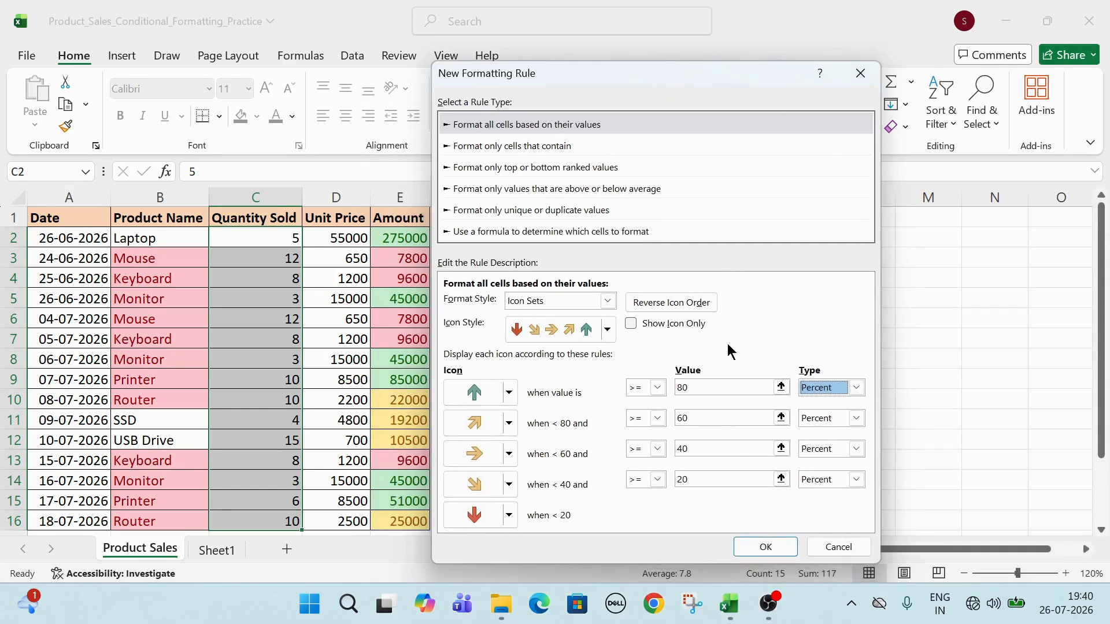
pyautogui.click(782, 552)
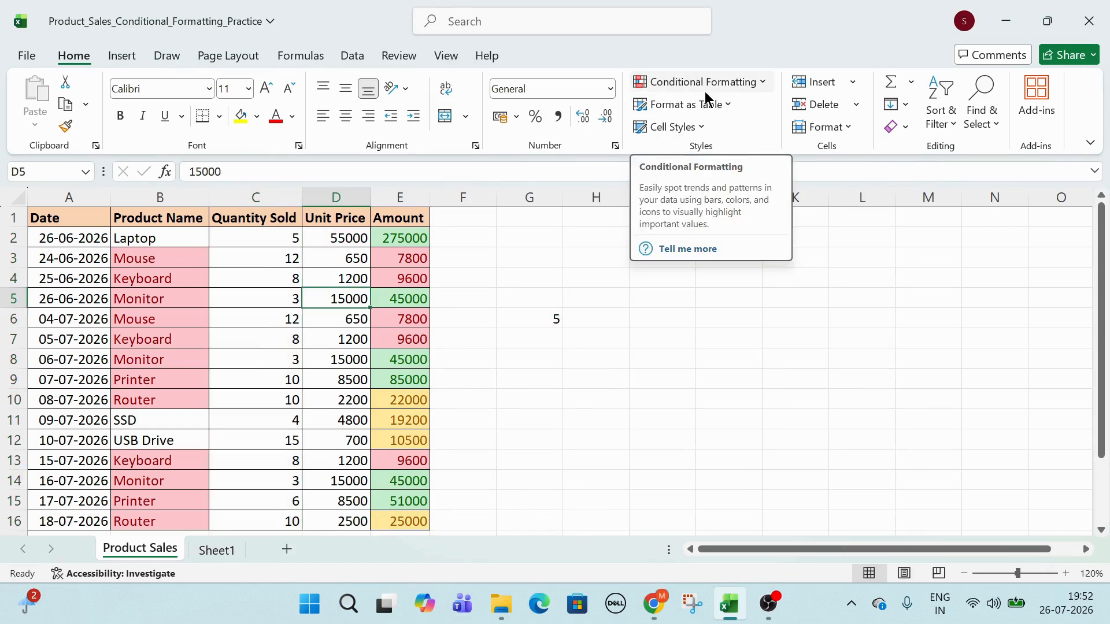
# Step: Examine the settings of each rule type for a new formatting rule, through to the formula-based type, and discard the rule
pyautogui.click(705, 91)
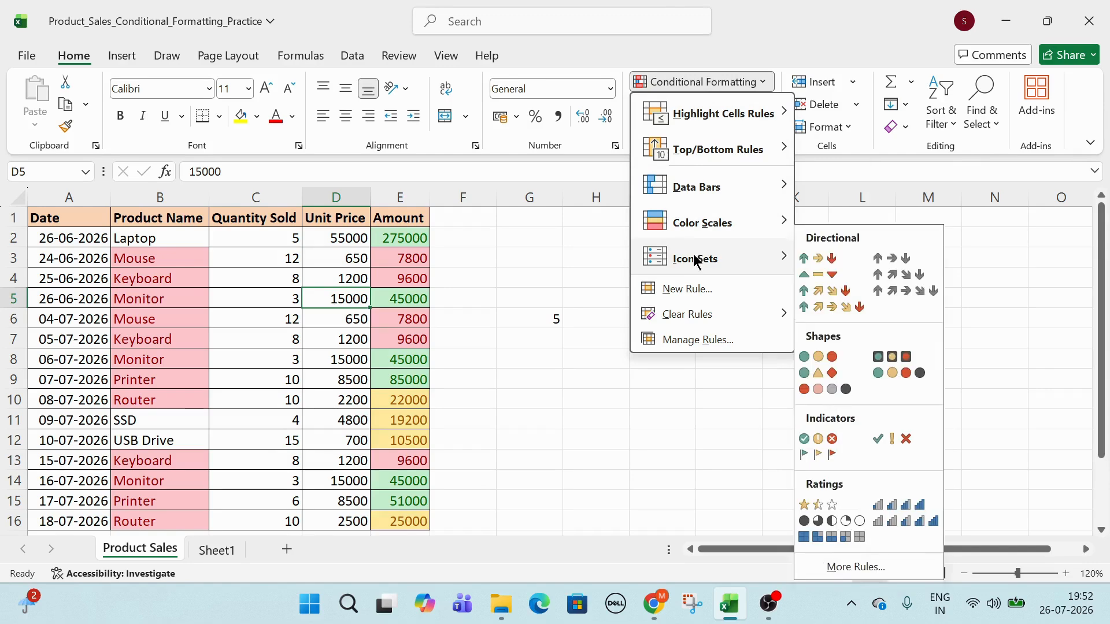
pyautogui.click(692, 297)
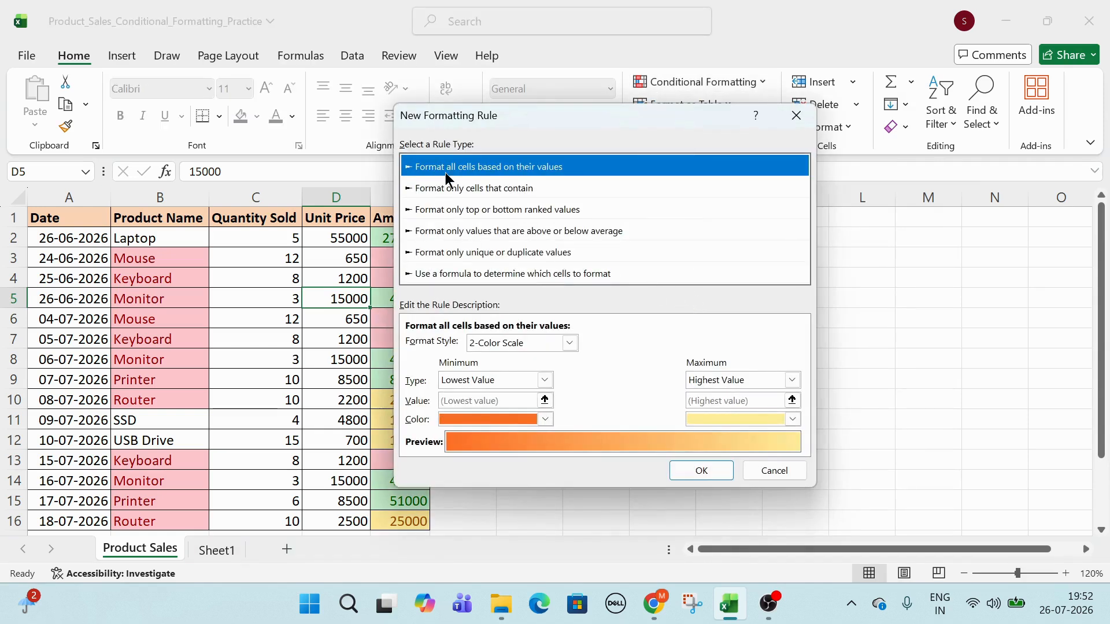
pyautogui.click(522, 189)
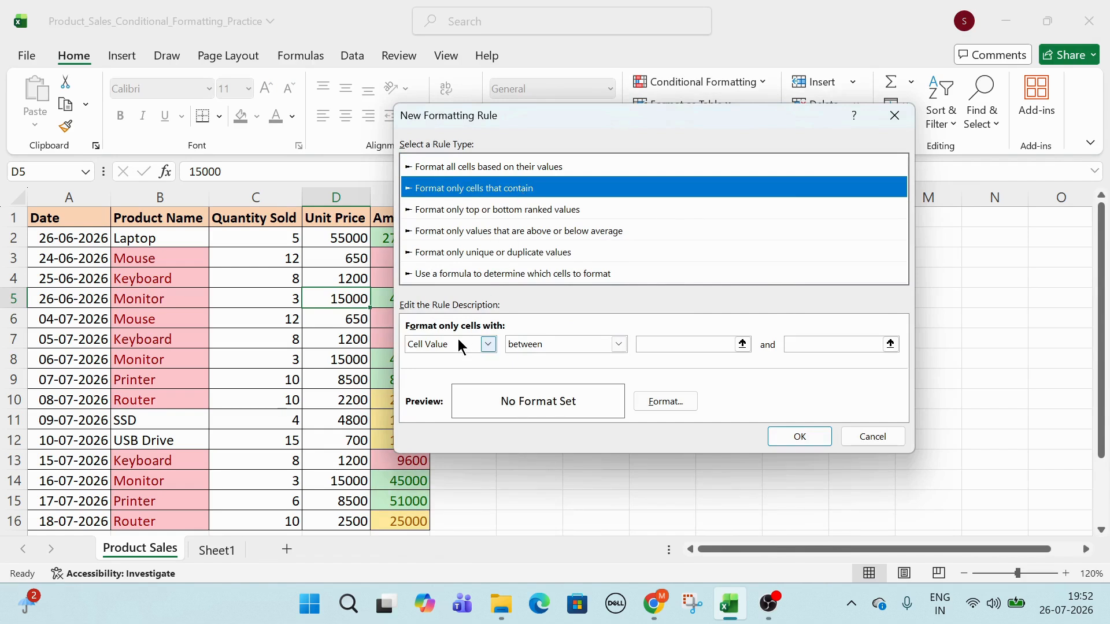
pyautogui.click(495, 210)
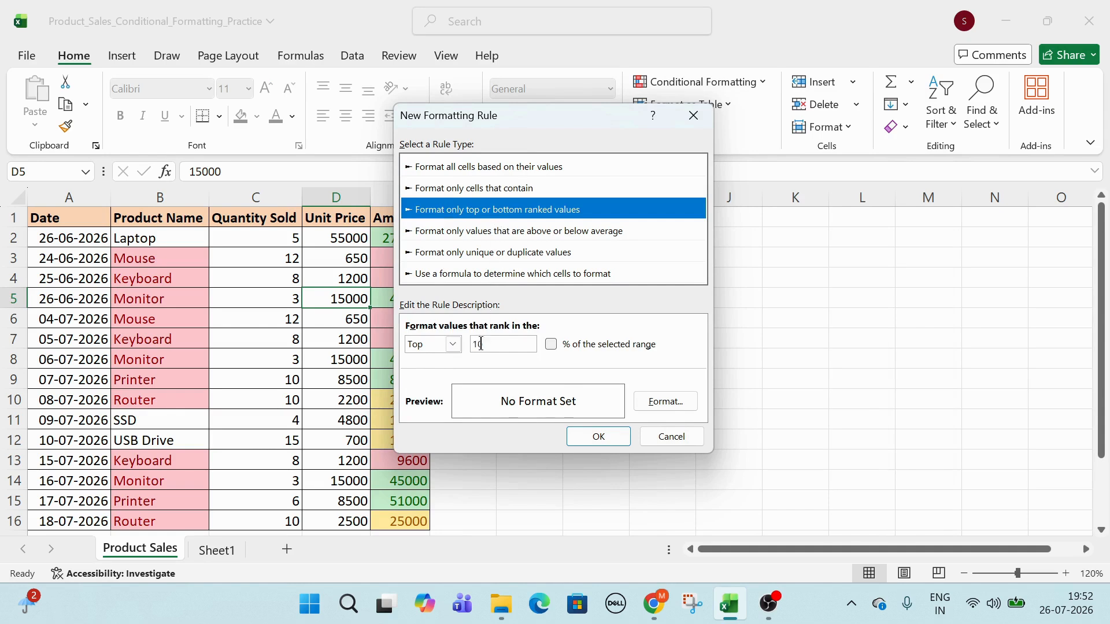
pyautogui.click(502, 231)
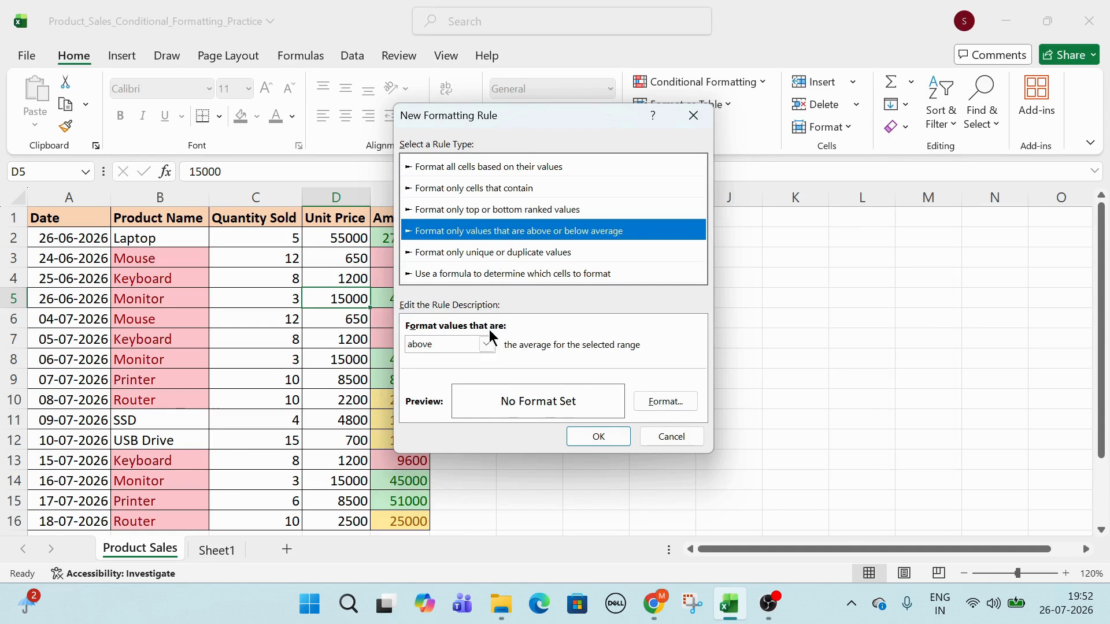
pyautogui.click(500, 254)
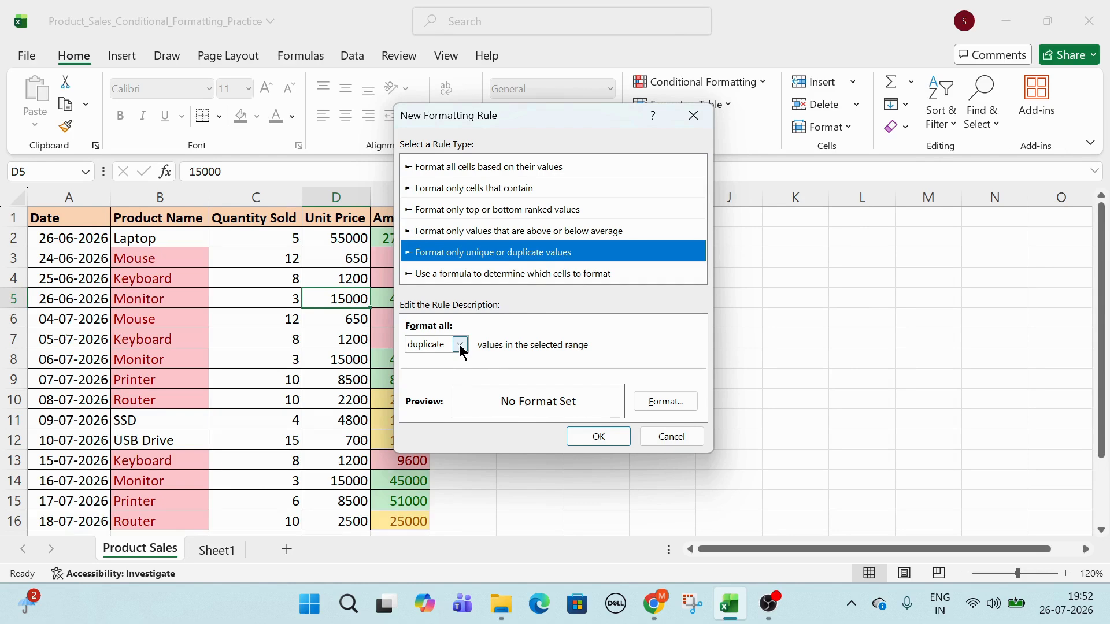
pyautogui.click(494, 272)
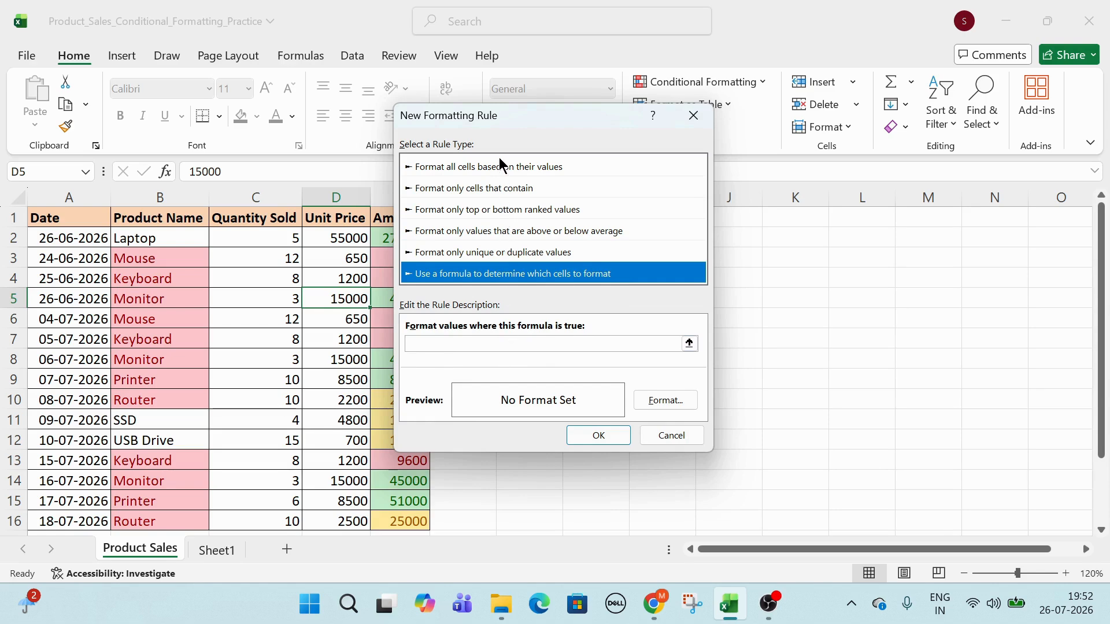
pyautogui.click(503, 342)
pyautogui.click(480, 347)
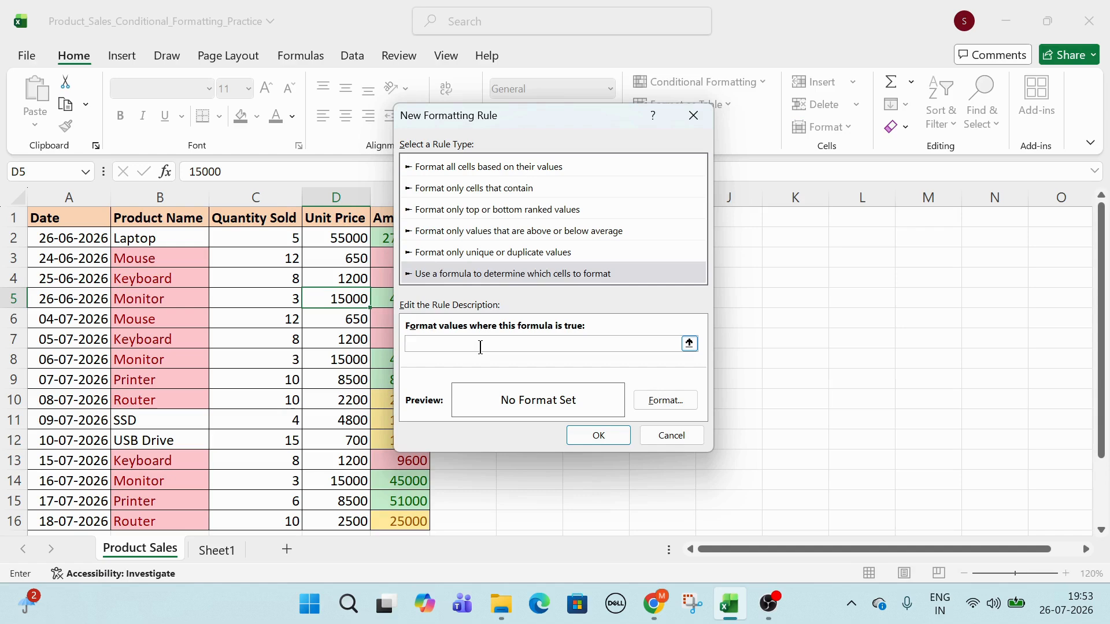
pyautogui.click(688, 118)
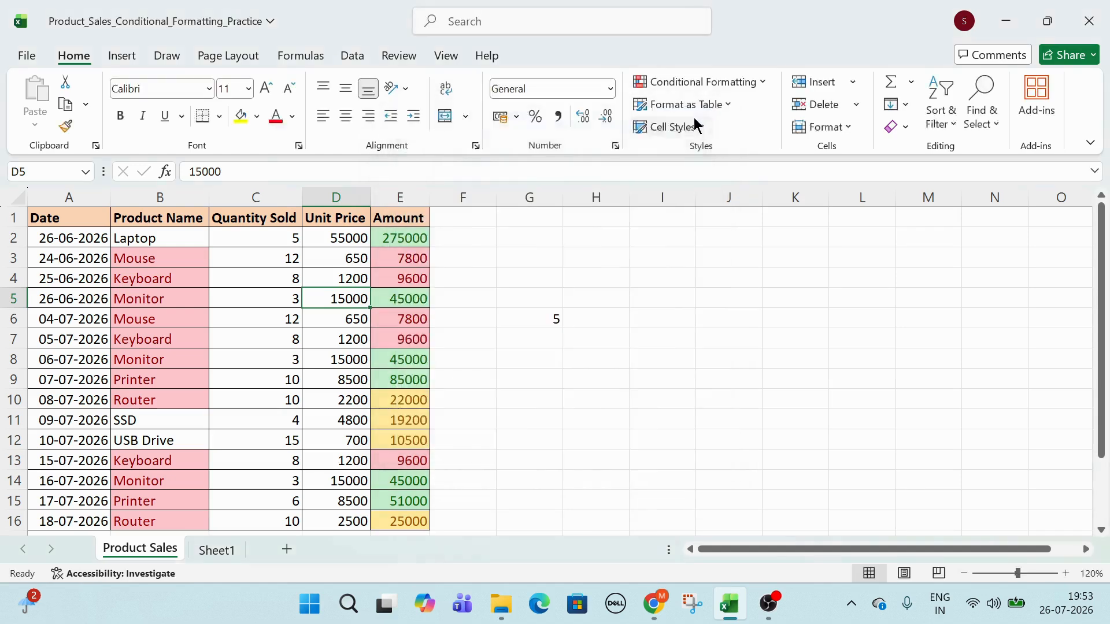
# Step: Set up a formula-based formatting rule for Quantity Sold cells C2:C16 with the formula =C2>10
pyautogui.click(278, 239)
pyautogui.moveTo(278, 239); pyautogui.dragTo(284, 522)
pyautogui.click(713, 87)
pyautogui.click(691, 287)
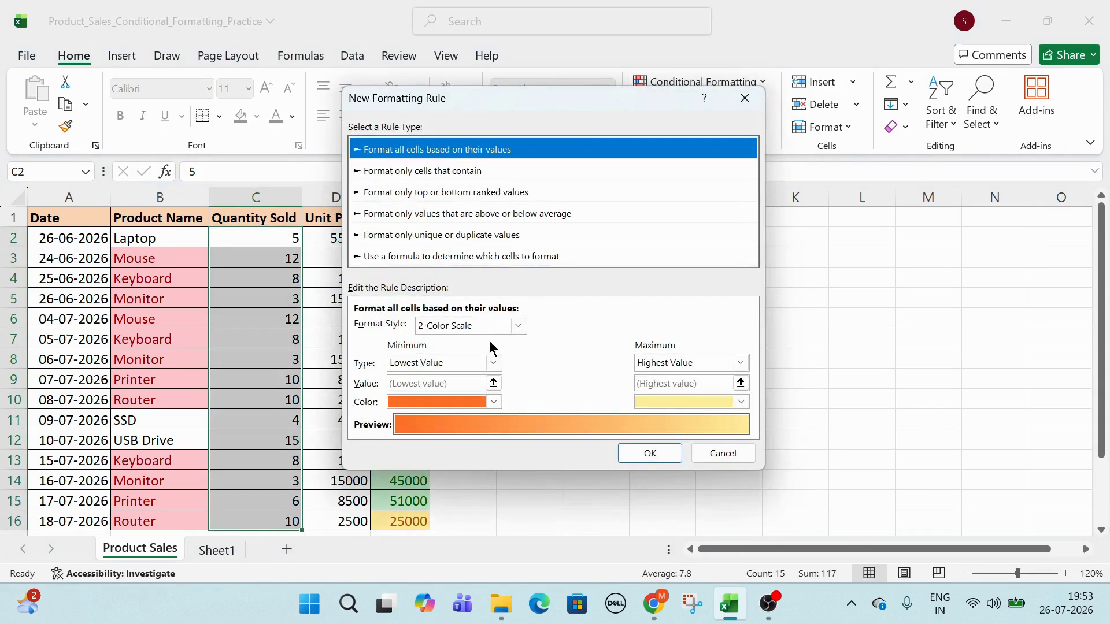
pyautogui.click(393, 257)
pyautogui.click(432, 327)
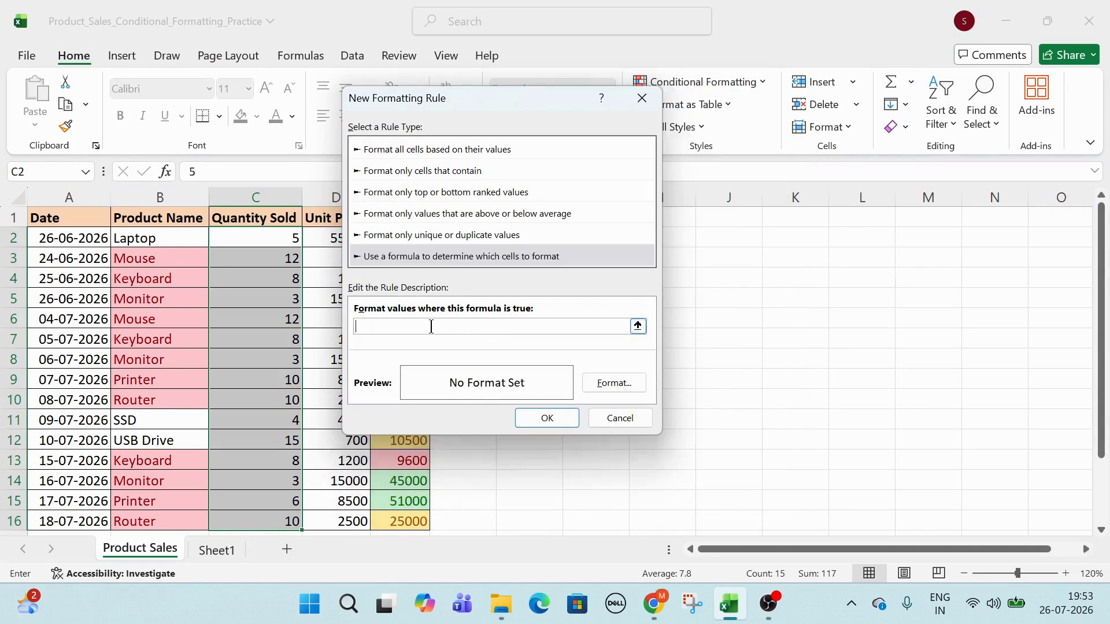
pyautogui.write('+')
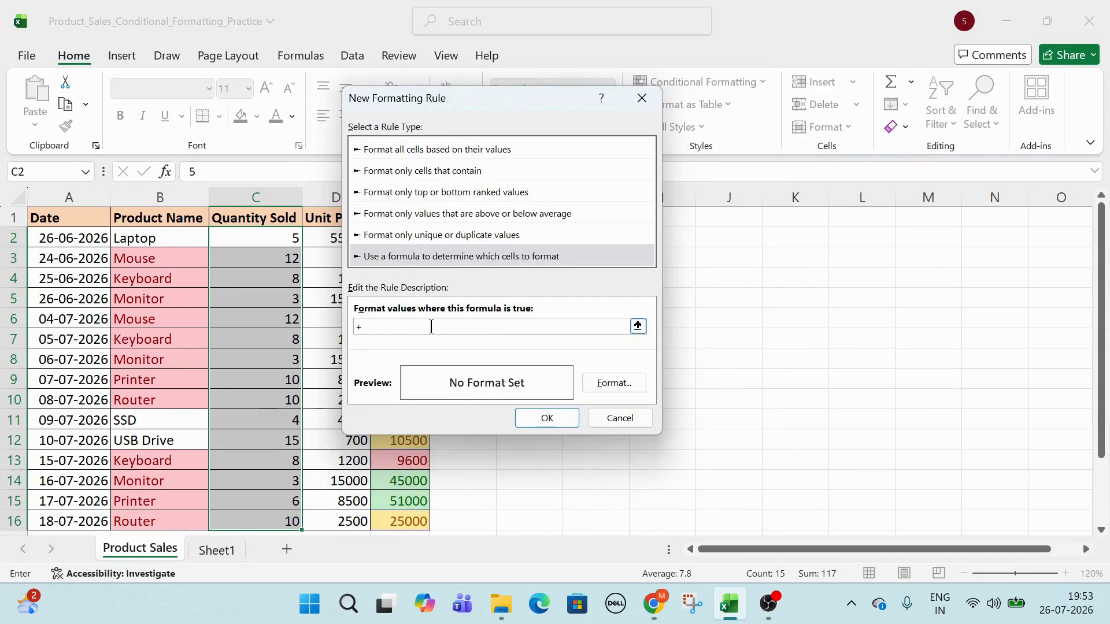
pyautogui.press('BackSpace')
pyautogui.write('=')
pyautogui.click(281, 241)
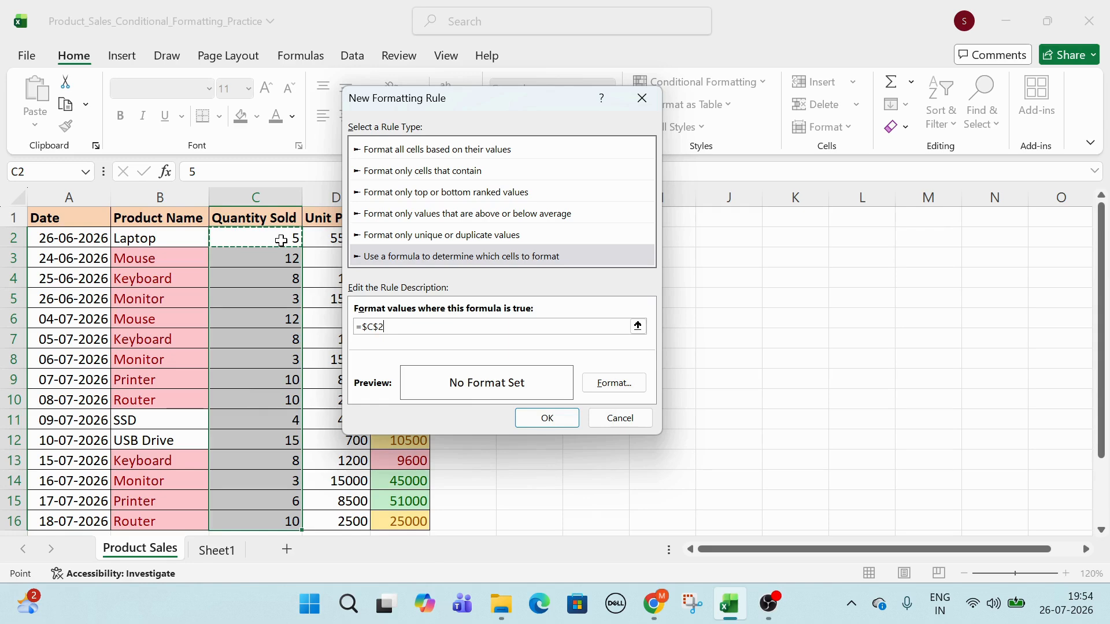
pyautogui.press('F4')
pyautogui.press('F4')
pyautogui.press('F4')
pyautogui.write('>')
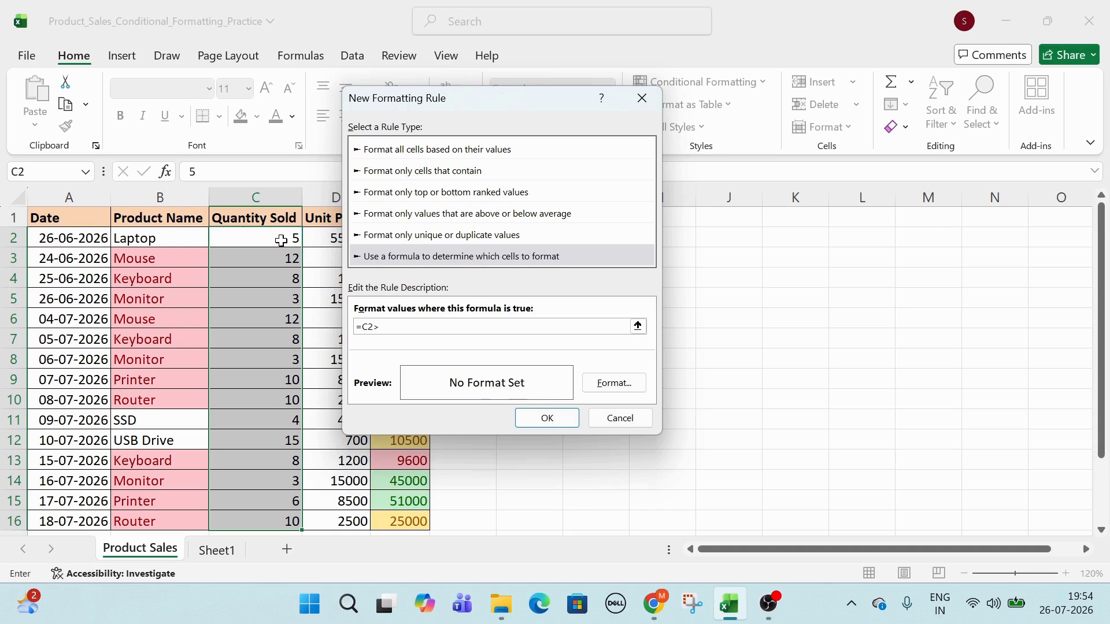
pyautogui.write('10')
# Step: Give the Quantity Sold formula rule a light green fill and apply it
pyautogui.click(627, 386)
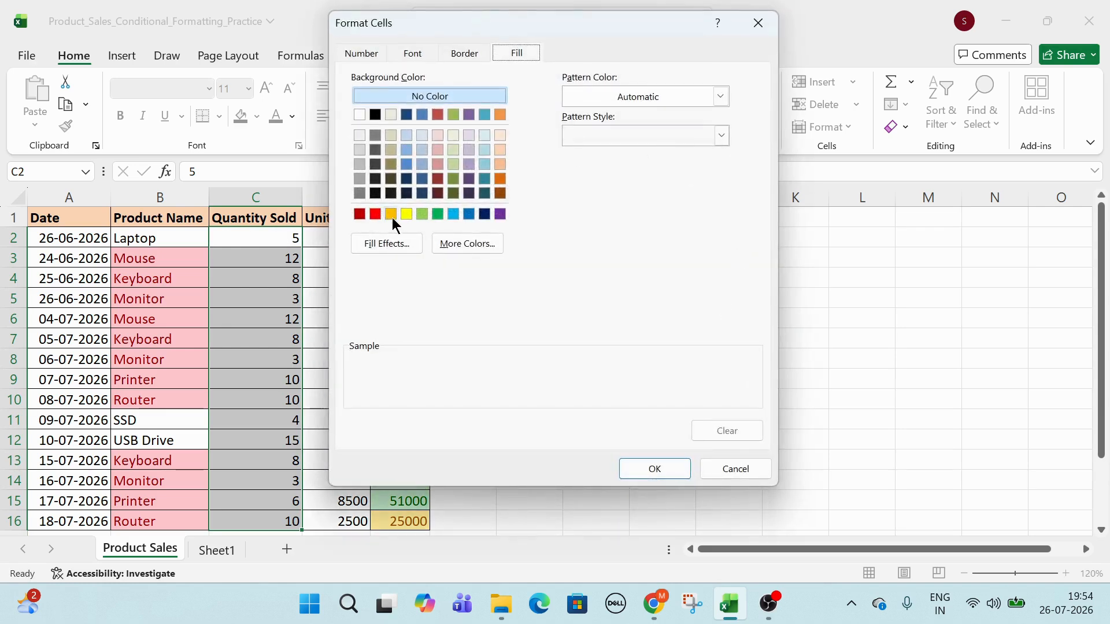
pyautogui.click(423, 214)
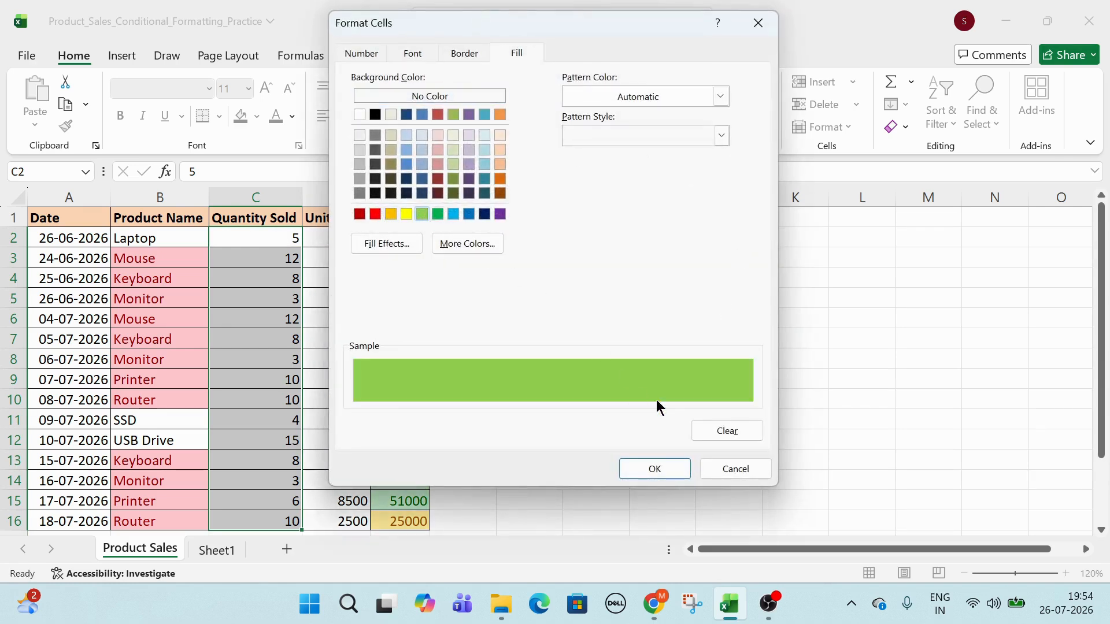
pyautogui.click(668, 466)
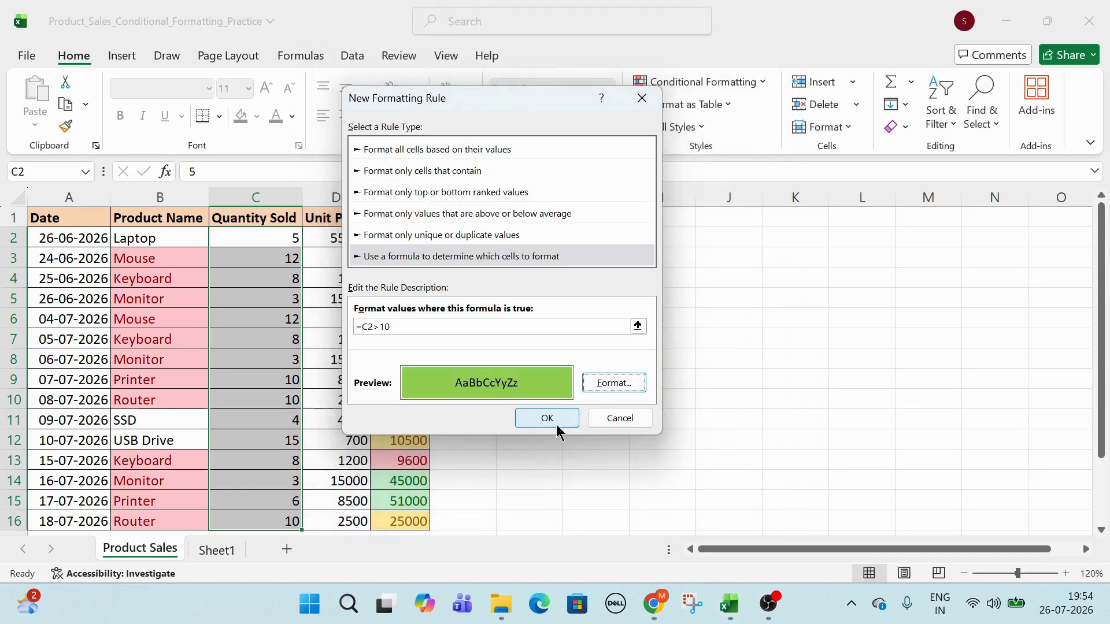
pyautogui.click(547, 418)
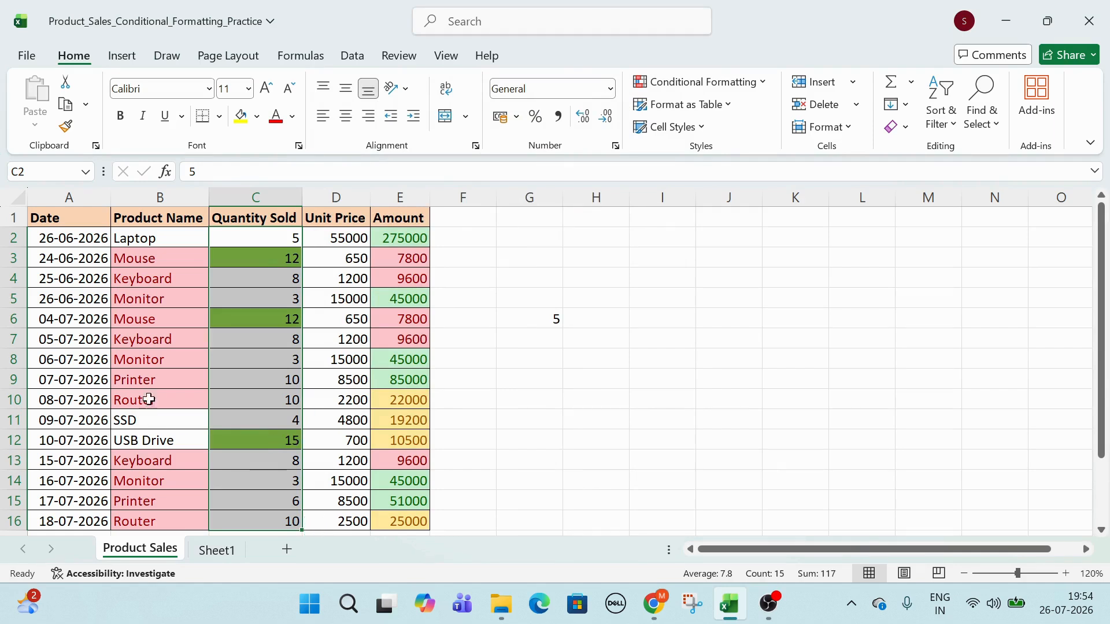
pyautogui.click(762, 82)
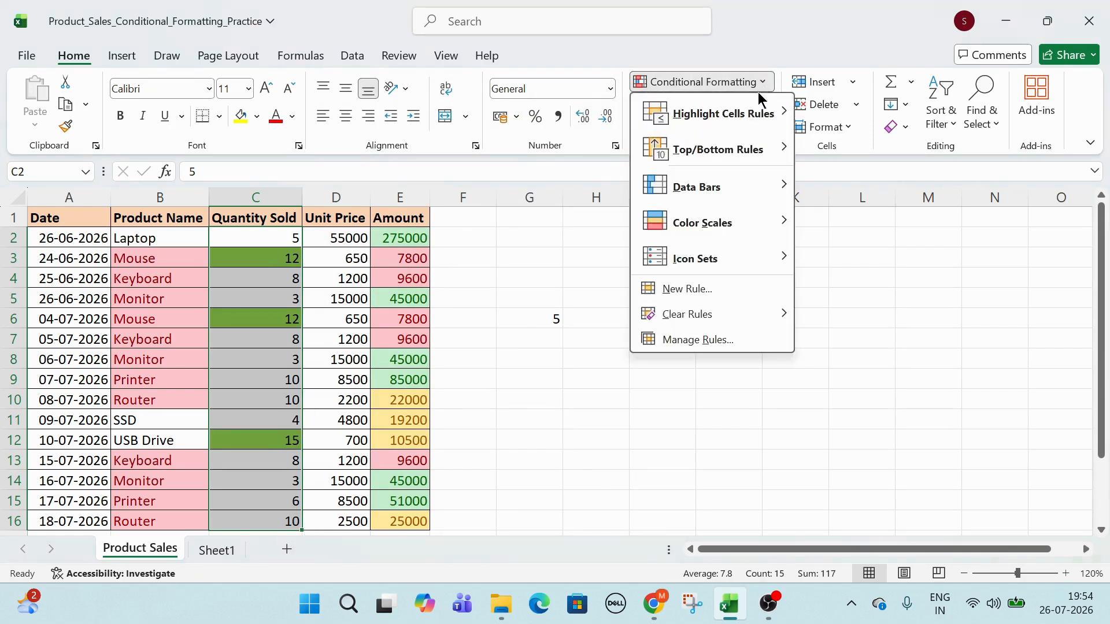
pyautogui.moveTo(752, 114)
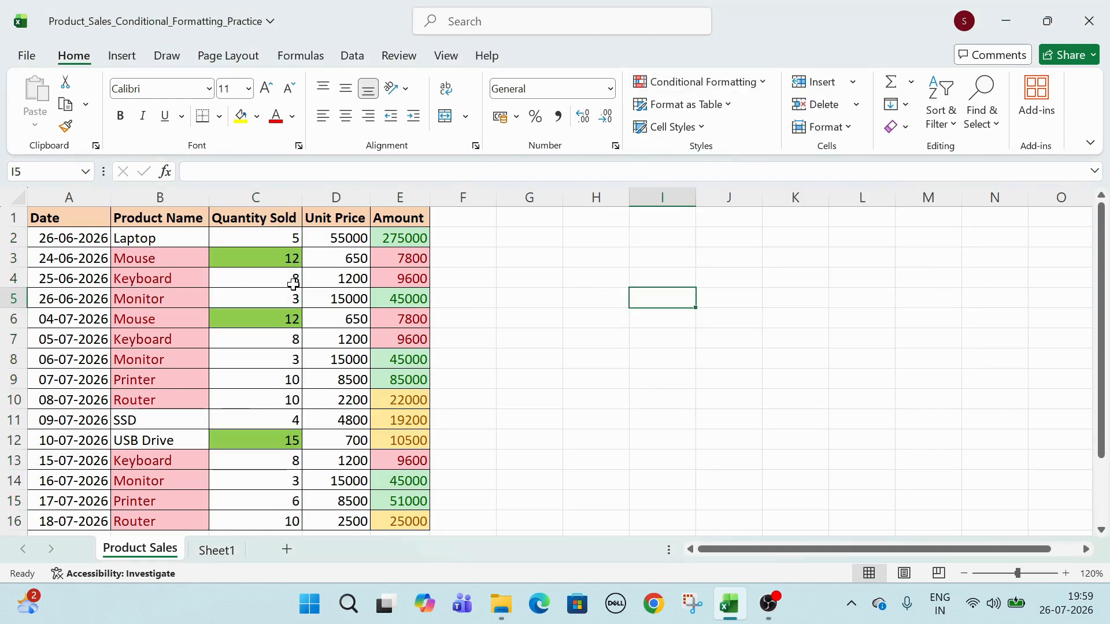
pyautogui.click(747, 86)
pyautogui.moveTo(748, 113)
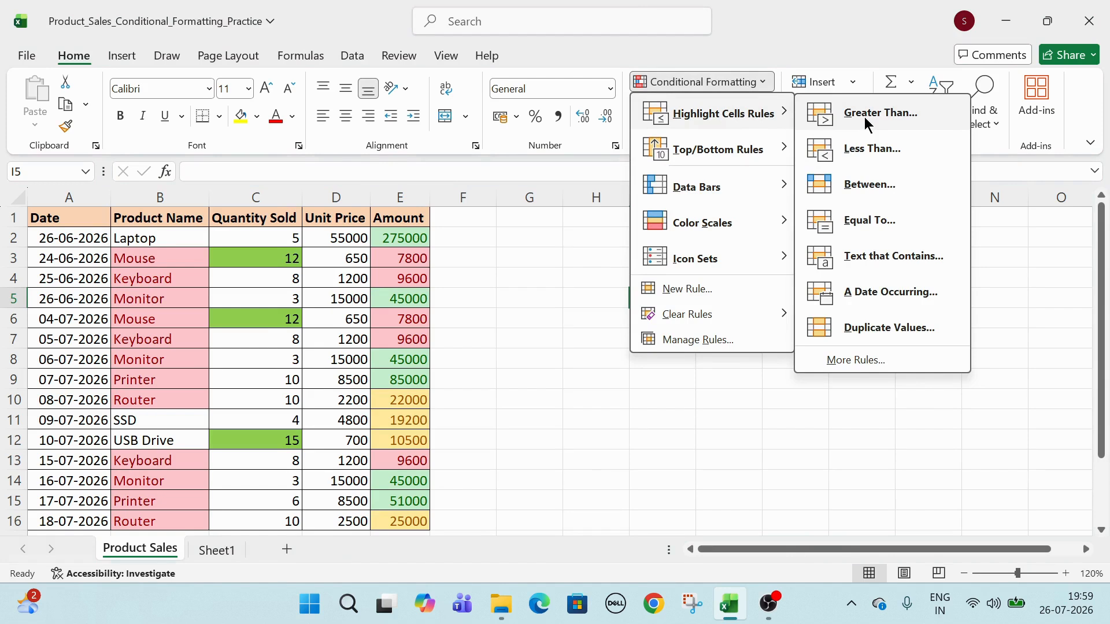
pyautogui.click(496, 240)
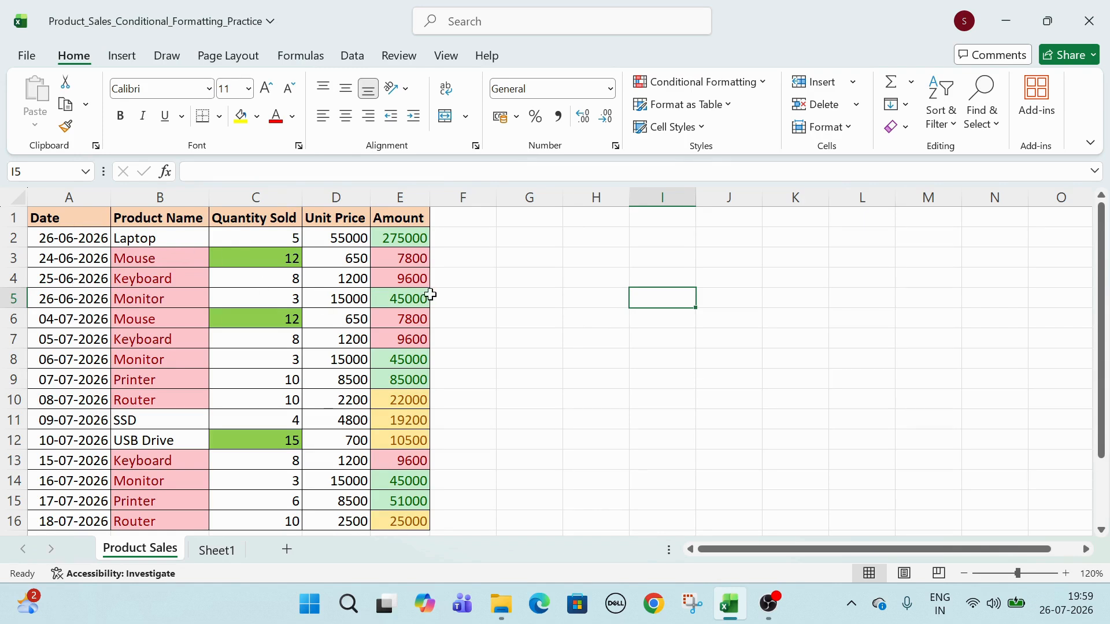
# Step: Enter a WEEKDAY formula in cell F5 that references the date in A2
pyautogui.click(484, 293)
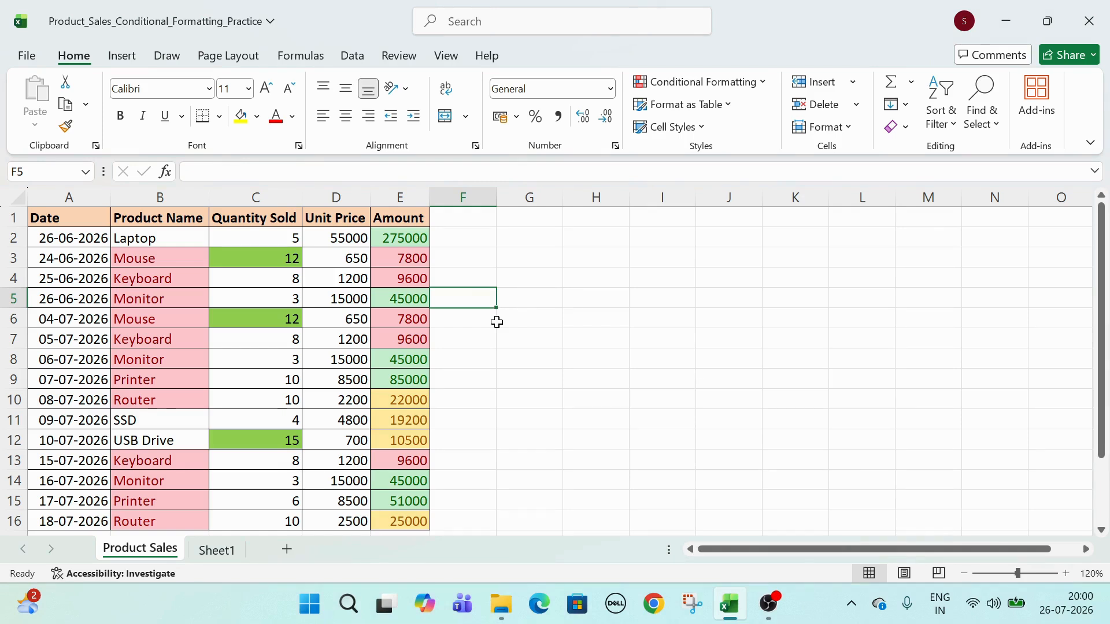
pyautogui.write('+')
pyautogui.press('BackSpace')
pyautogui.write('=')
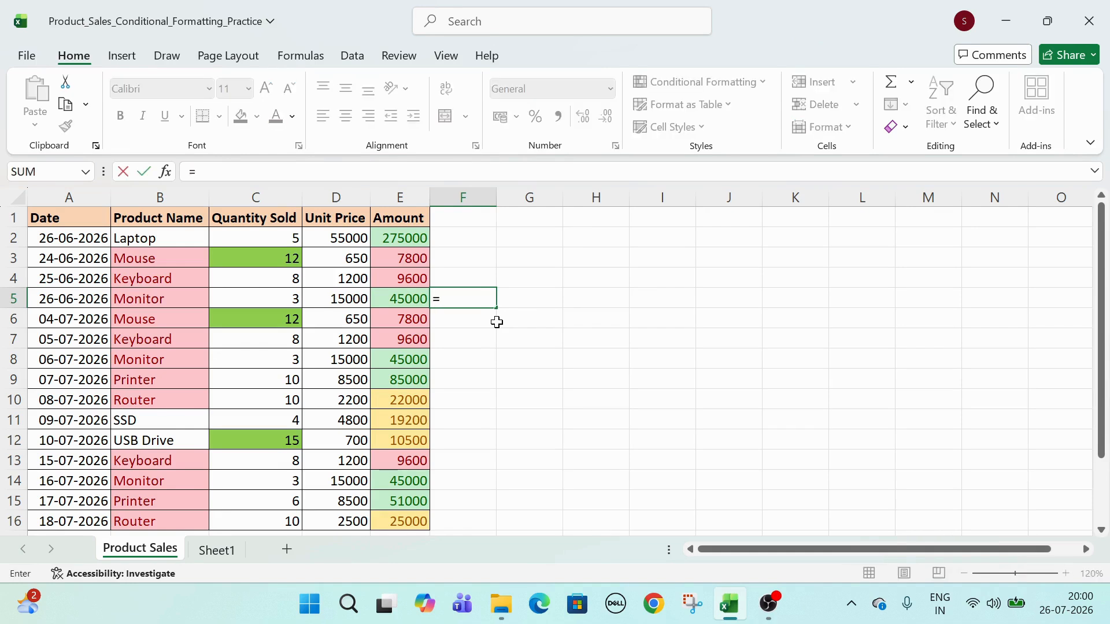
pyautogui.write('we')
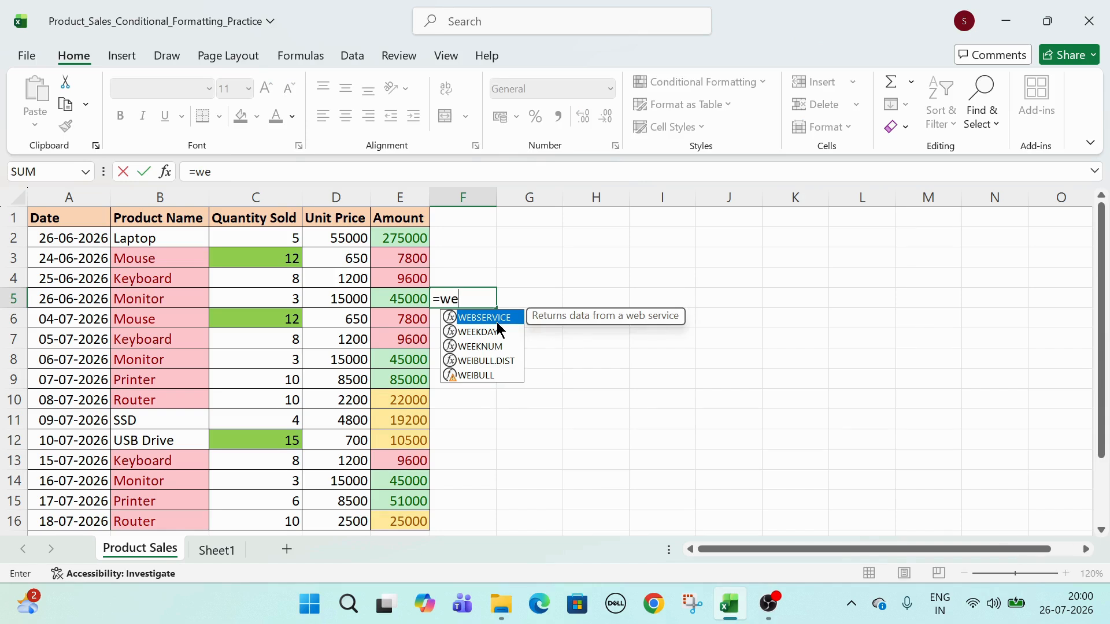
pyautogui.press('Down')
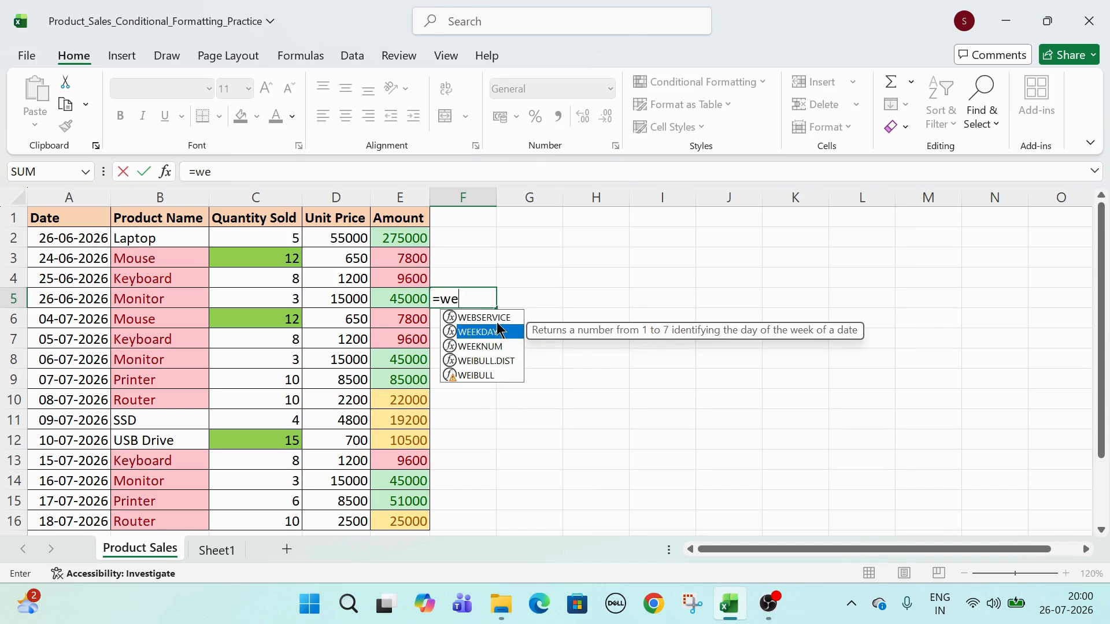
pyautogui.press('Tab')
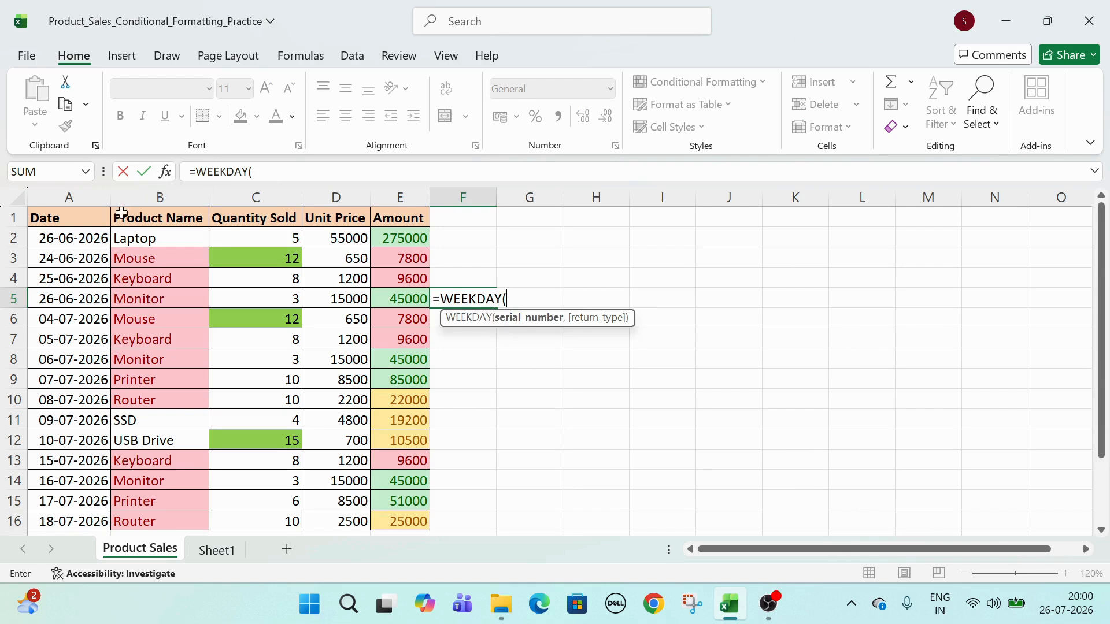
pyautogui.click(80, 236)
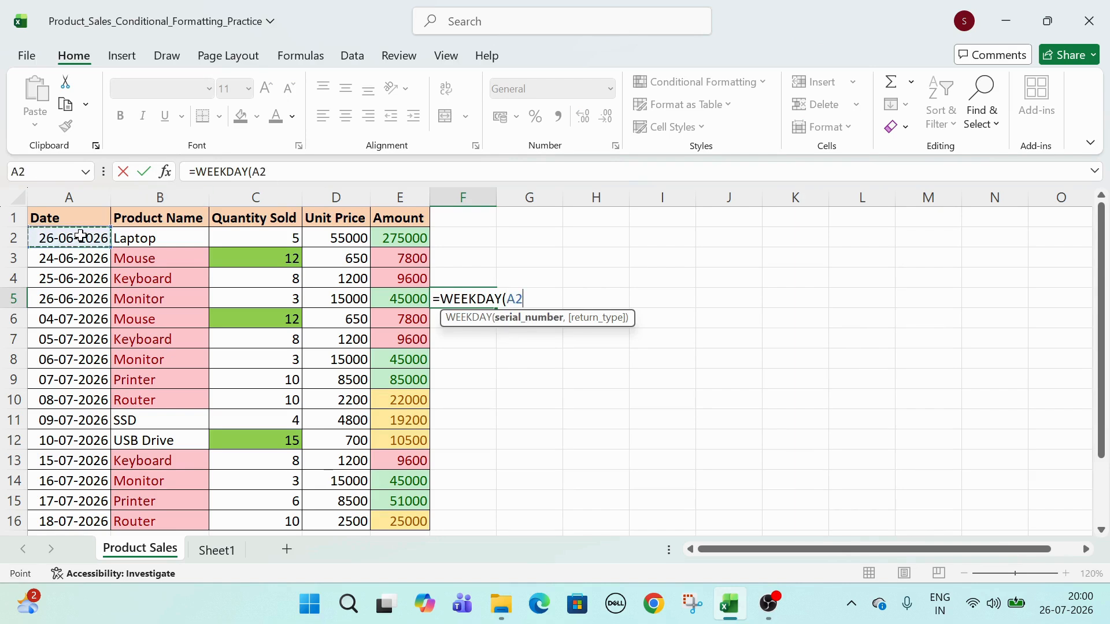
pyautogui.write(',')
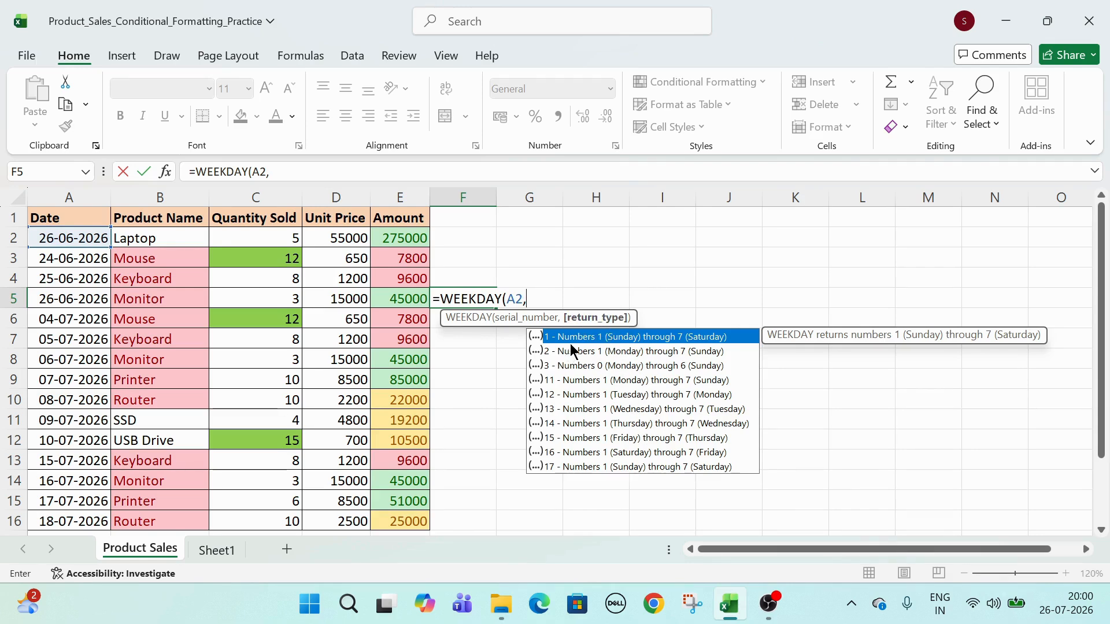
pyautogui.click(619, 352)
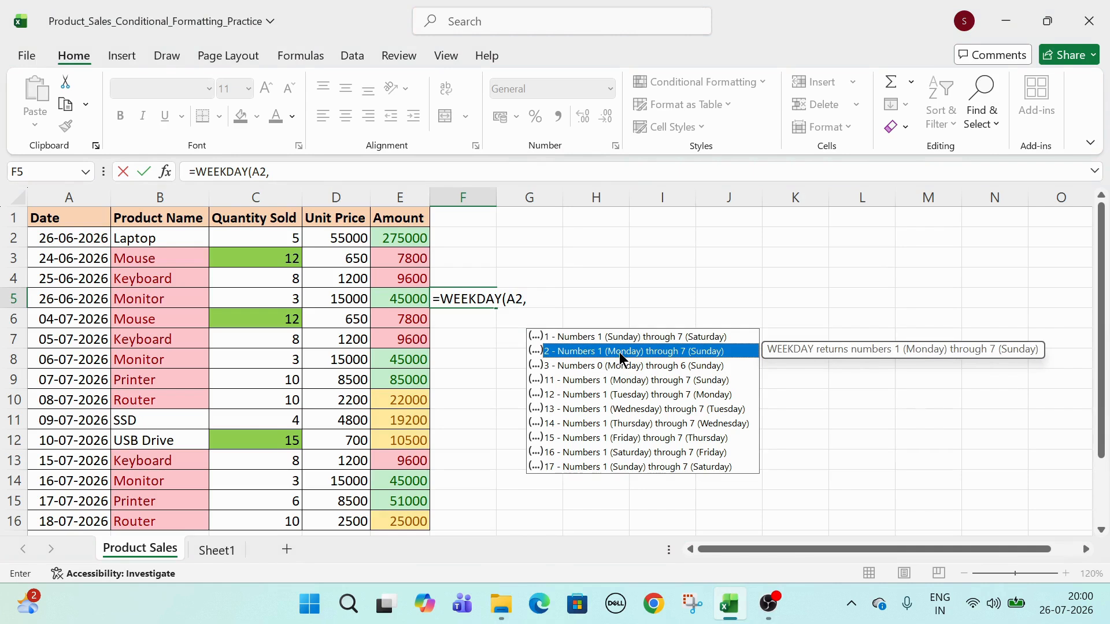
pyautogui.hotkey('ctrl', 'Return')
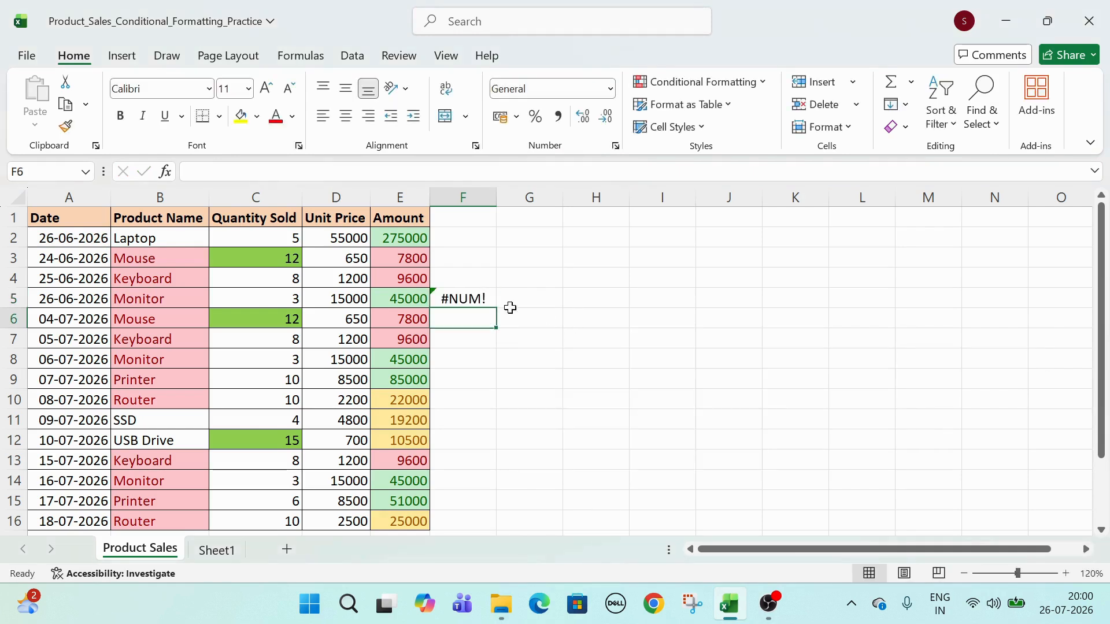
# Step: Correct the formula in F5 to =WEEKDAY(A2,2), using the Monday-through-Sunday return type
pyautogui.click(270, 173)
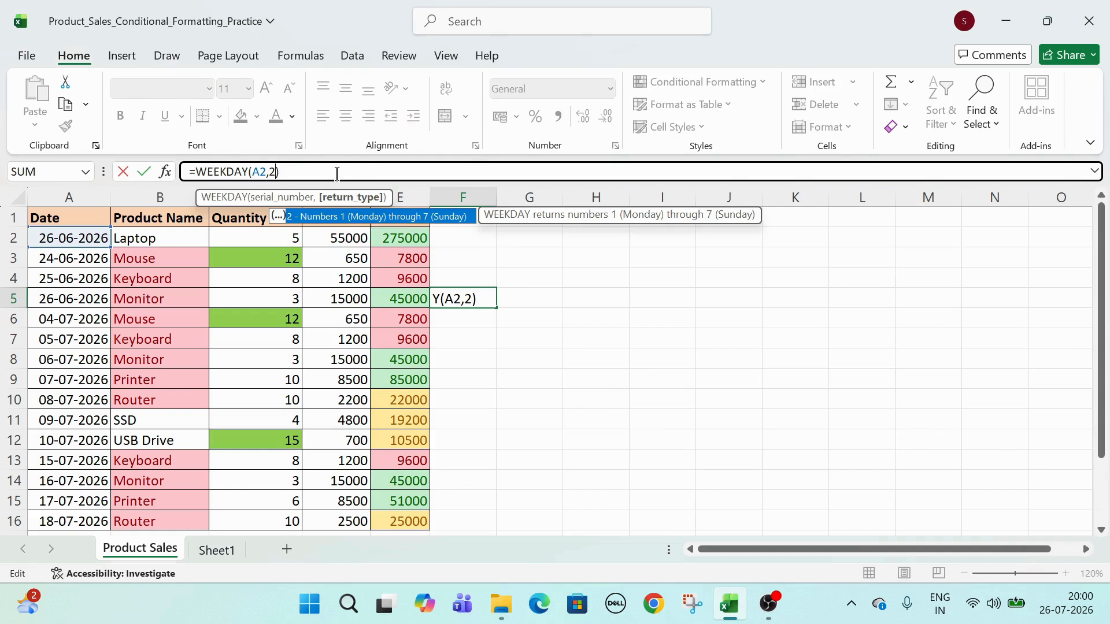
pyautogui.doubleClick(406, 218)
pyautogui.hotkey('ctrl', 'Return')
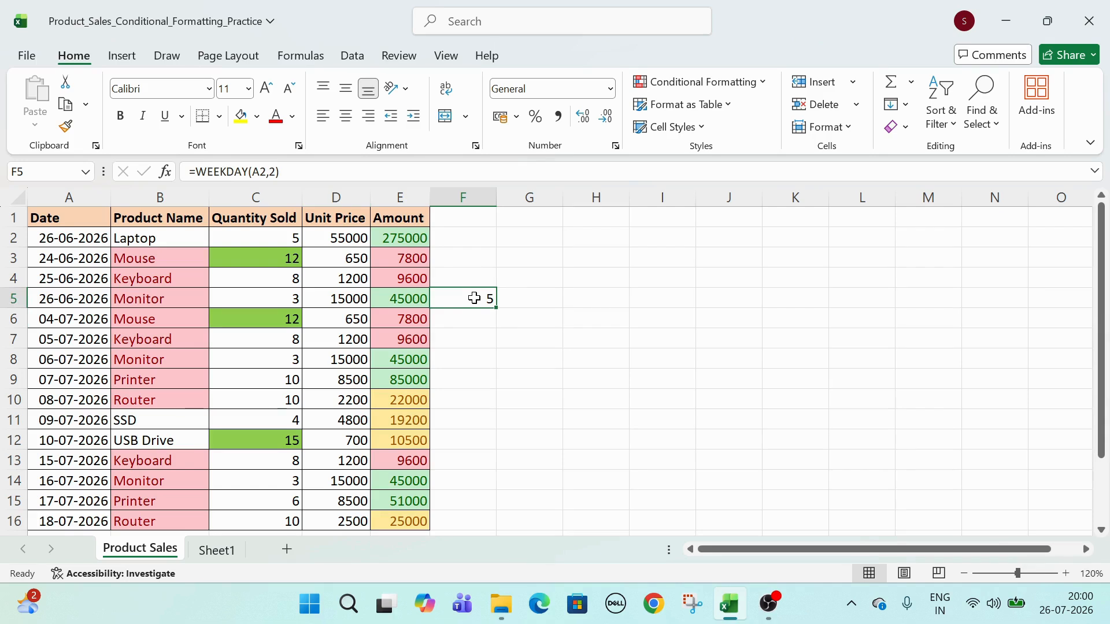
# Step: Look up the weekday of A2's date in the June 2026 system calendar to check the F5 formula
pyautogui.click(68, 241)
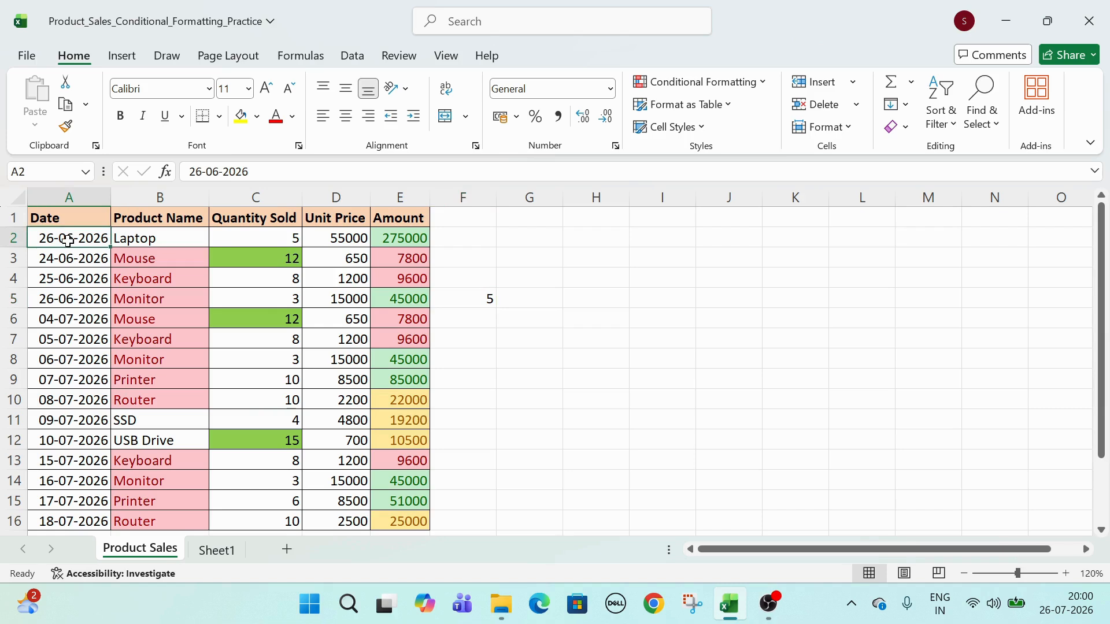
pyautogui.click(487, 303)
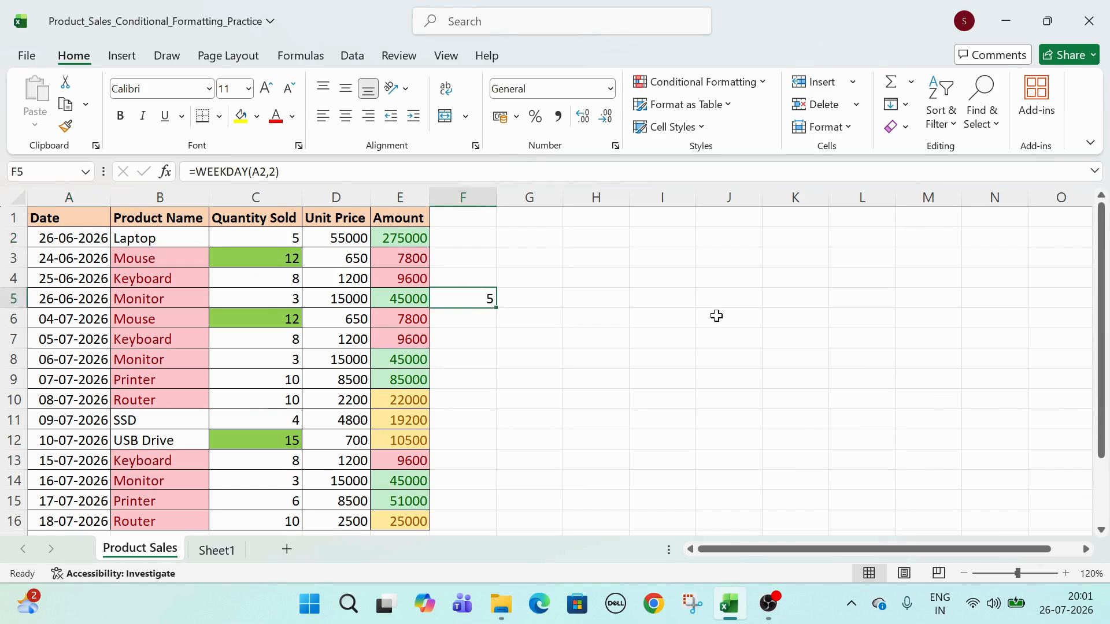
pyautogui.click(1075, 603)
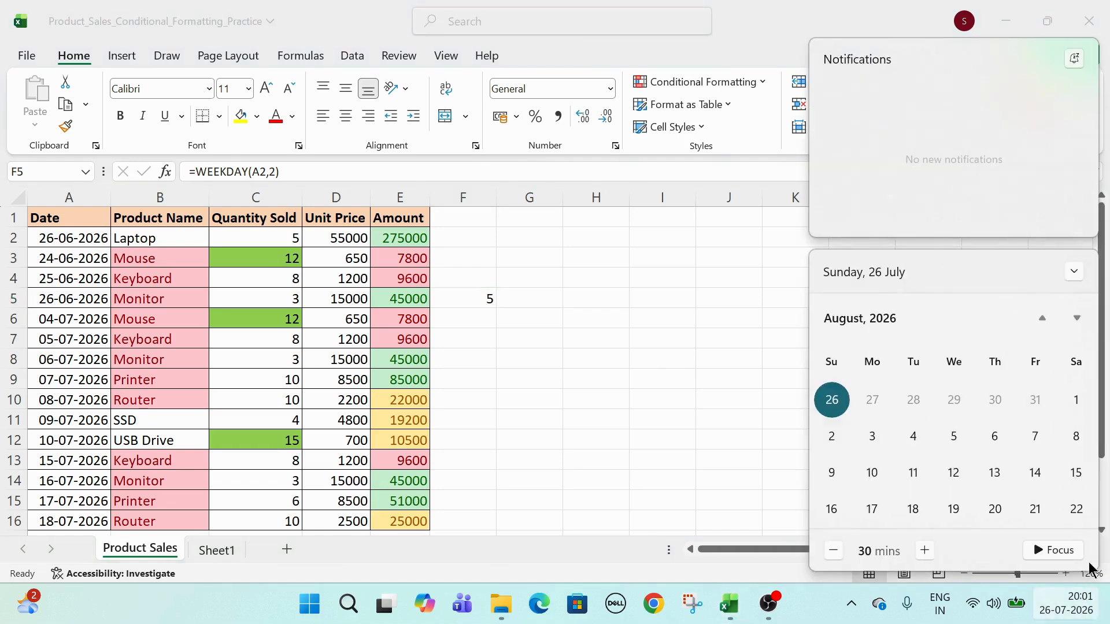
pyautogui.click(1070, 276)
pyautogui.click(1076, 508)
pyautogui.click(1042, 318)
pyautogui.click(1042, 318)
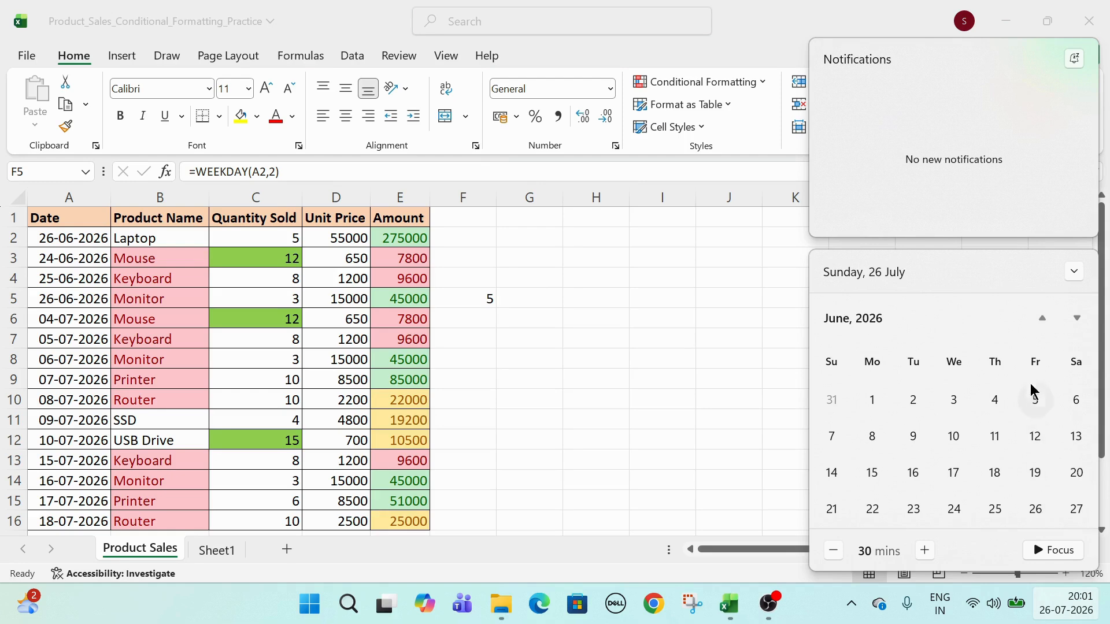
pyautogui.click(553, 306)
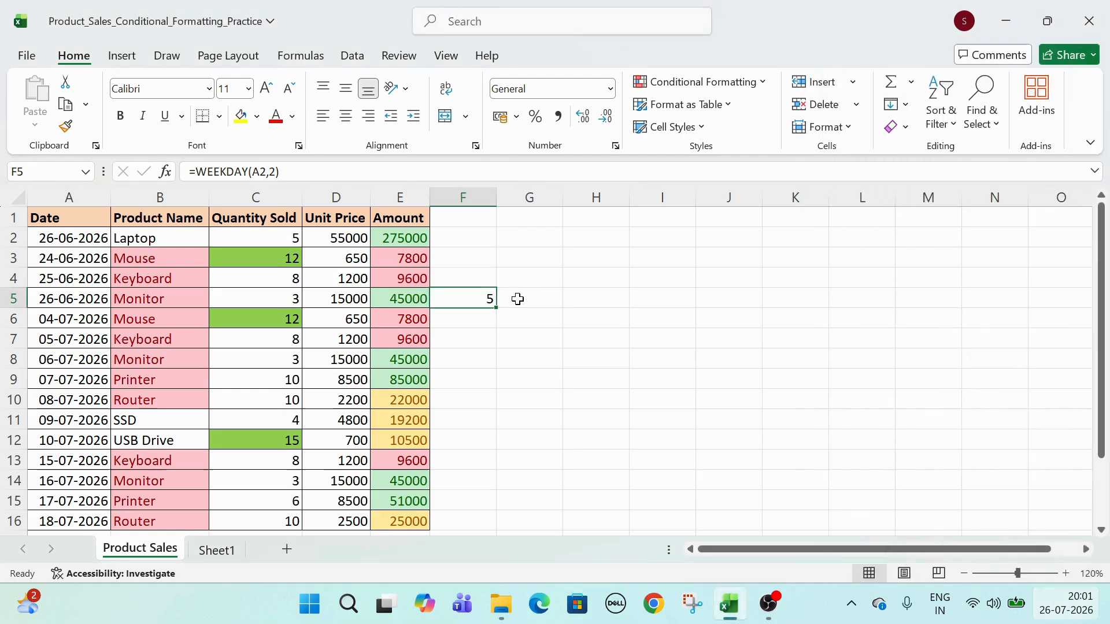
# Step: Set up a formula-based formatting rule for the Date cells A2:A16 with the formula =weekday(A2,2)>5
pyautogui.click(62, 239)
pyautogui.moveTo(61, 239); pyautogui.dragTo(52, 518)
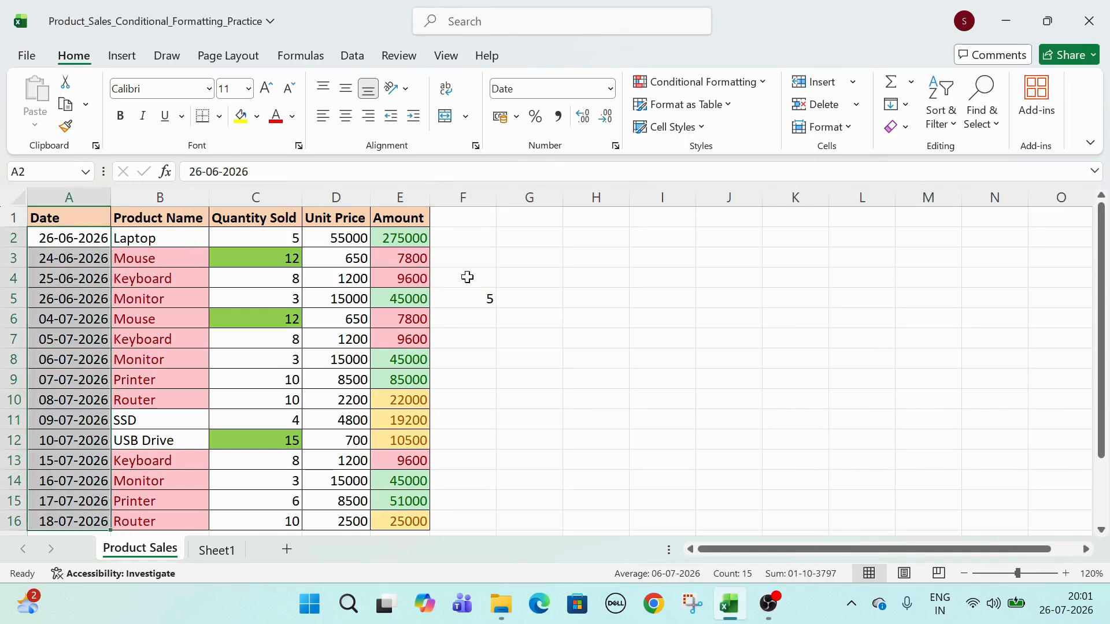
pyautogui.click(750, 81)
pyautogui.click(699, 288)
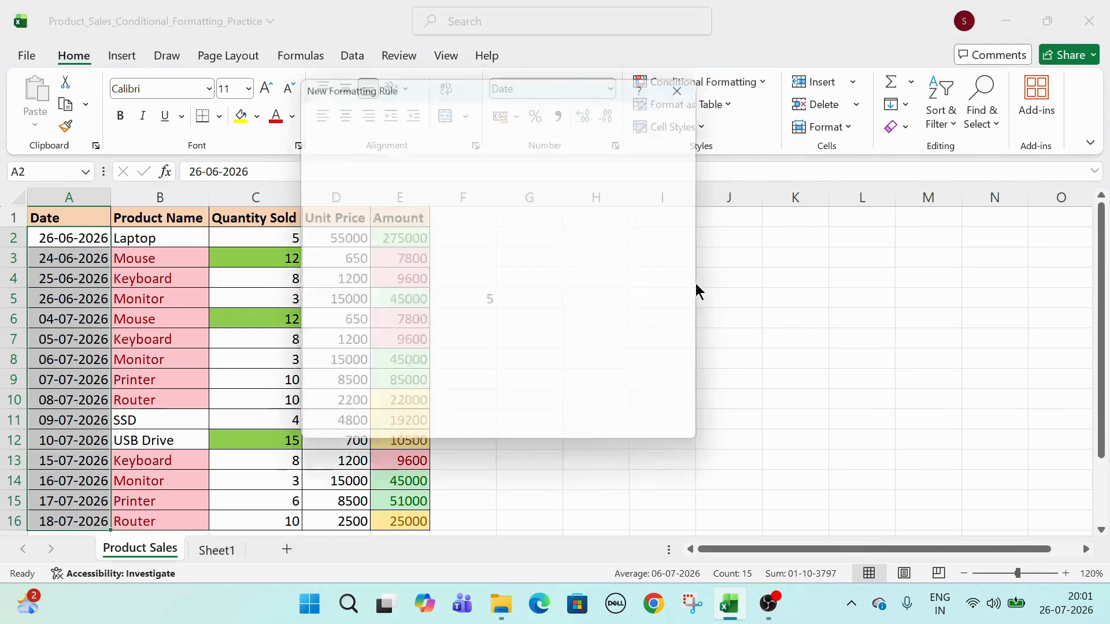
pyautogui.click(368, 240)
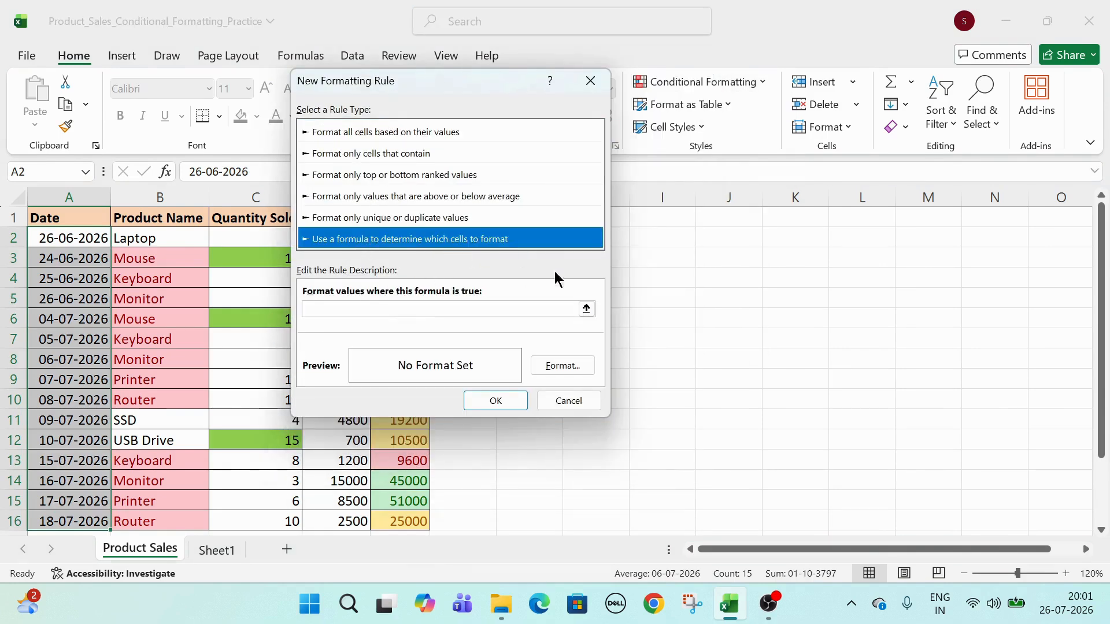
pyautogui.click(530, 309)
pyautogui.write('=')
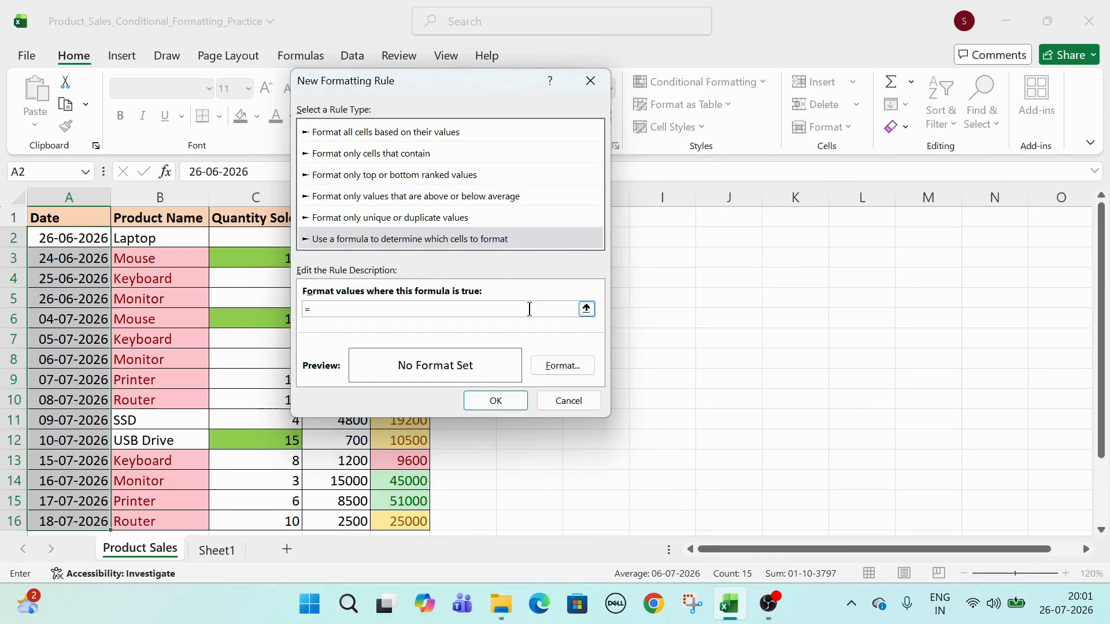
pyautogui.write('weekday(')
pyautogui.click(94, 237)
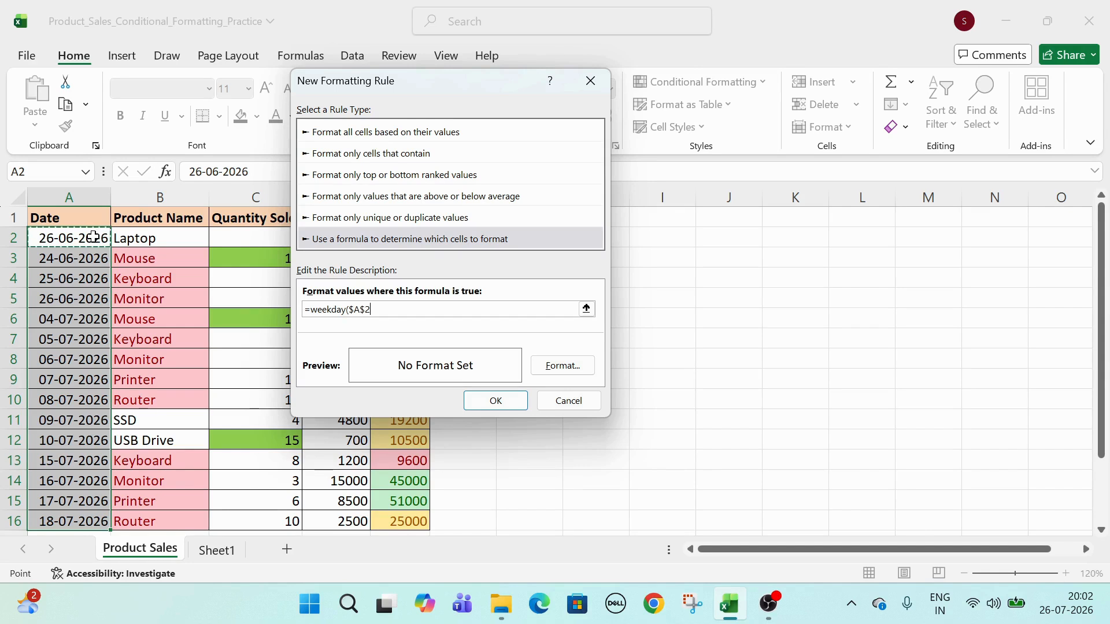
pyautogui.press('F4')
pyautogui.press('F4')
pyautogui.press('F4')
pyautogui.write(',2)>5')
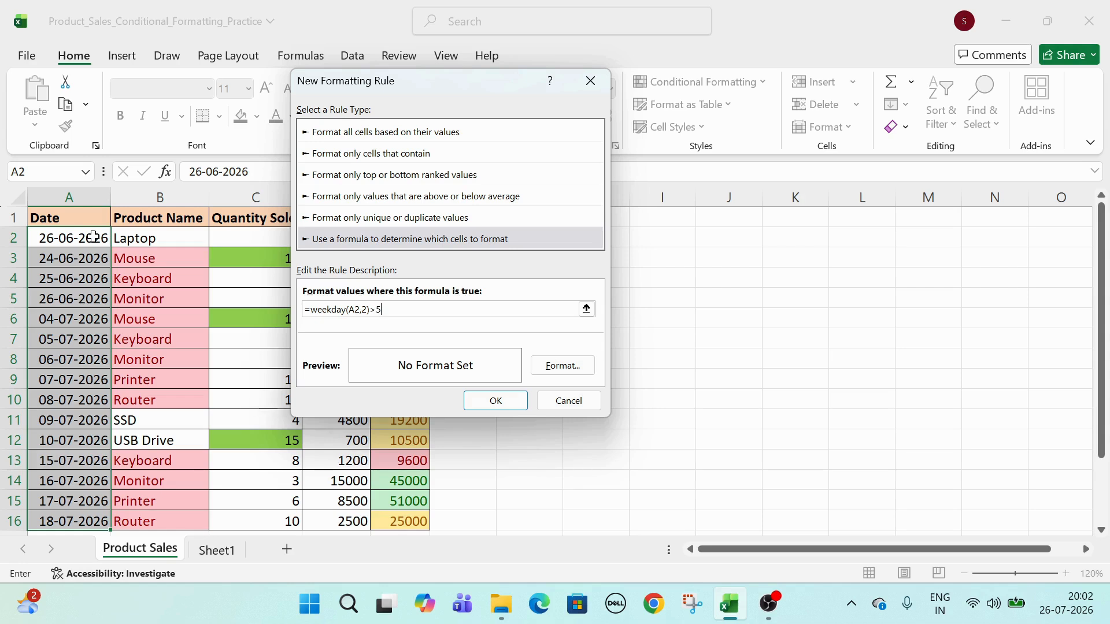
# Step: Give the weekend-date formatting rule a light green fill and apply it to the Date cells A2:A16
pyautogui.click(576, 366)
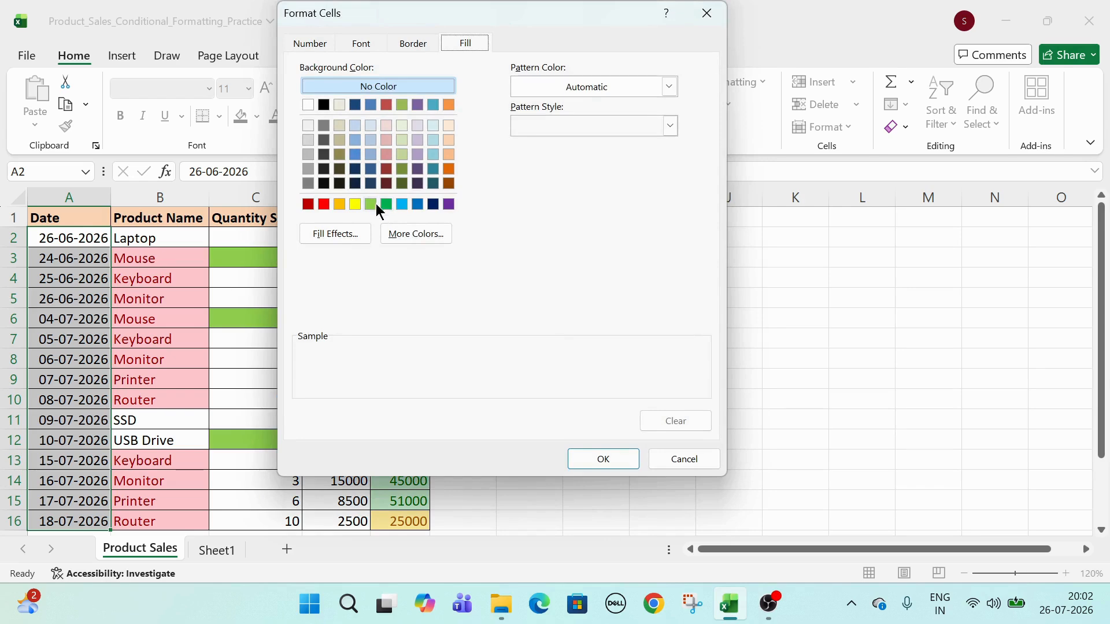
pyautogui.click(371, 207)
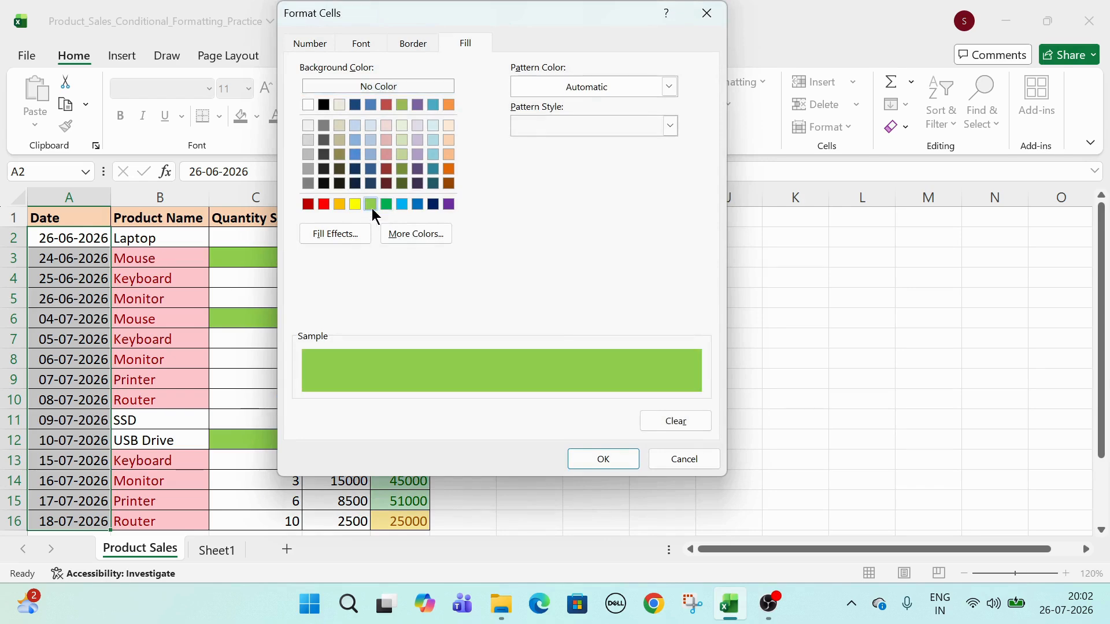
pyautogui.click(611, 464)
pyautogui.click(502, 402)
# Step: Check the highlighted dates in A6, A7 and A16 against their weekdays in the July 2026 system calendar
pyautogui.scroll(-2, 96, 315)
pyautogui.scroll(2, 96, 315)
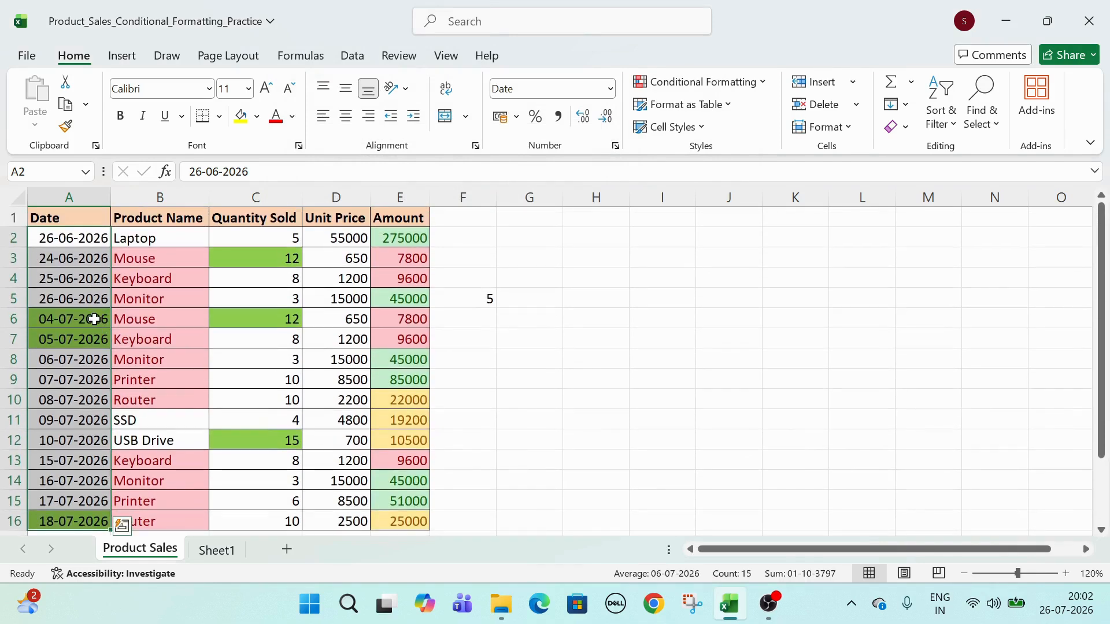
pyautogui.click(81, 321)
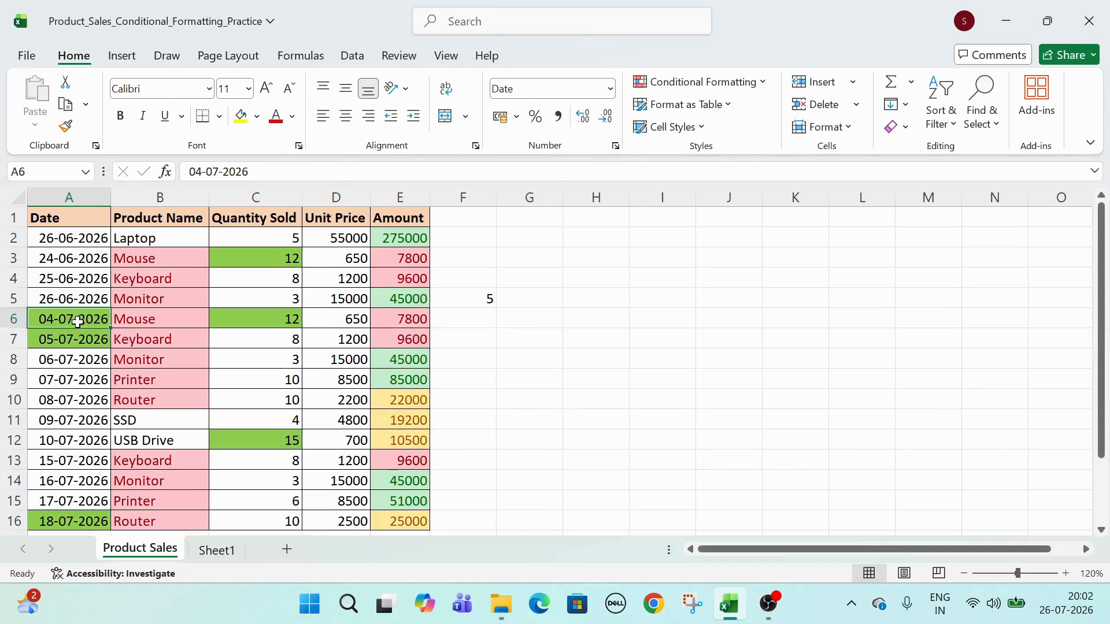
pyautogui.click(69, 339)
pyautogui.click(72, 522)
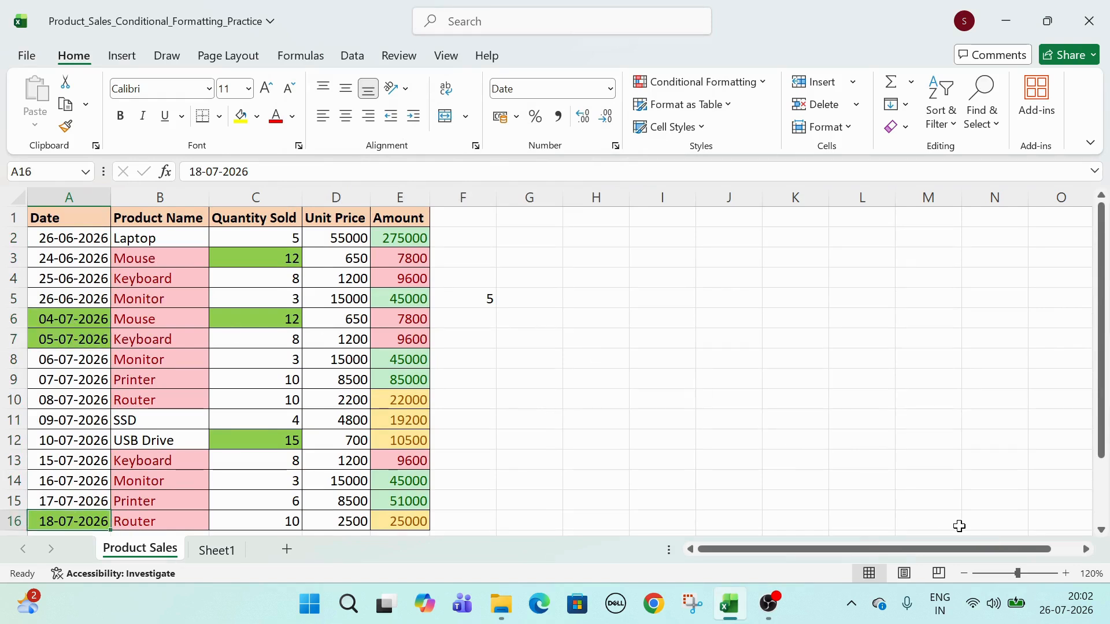
pyautogui.click(1070, 615)
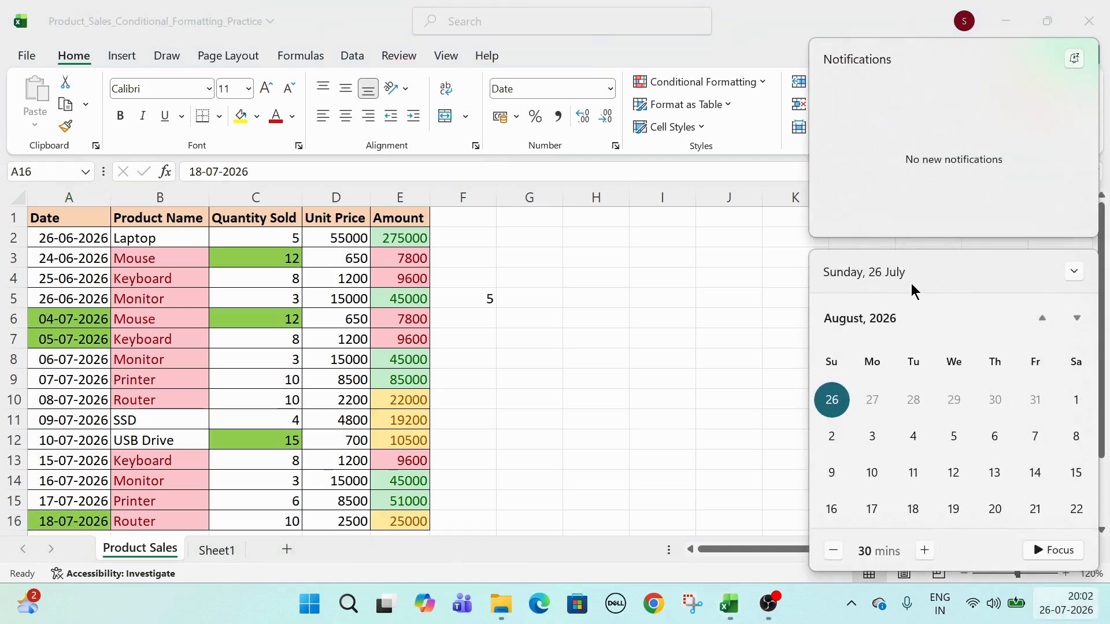
pyautogui.click(1077, 319)
pyautogui.click(1040, 321)
pyautogui.click(1041, 322)
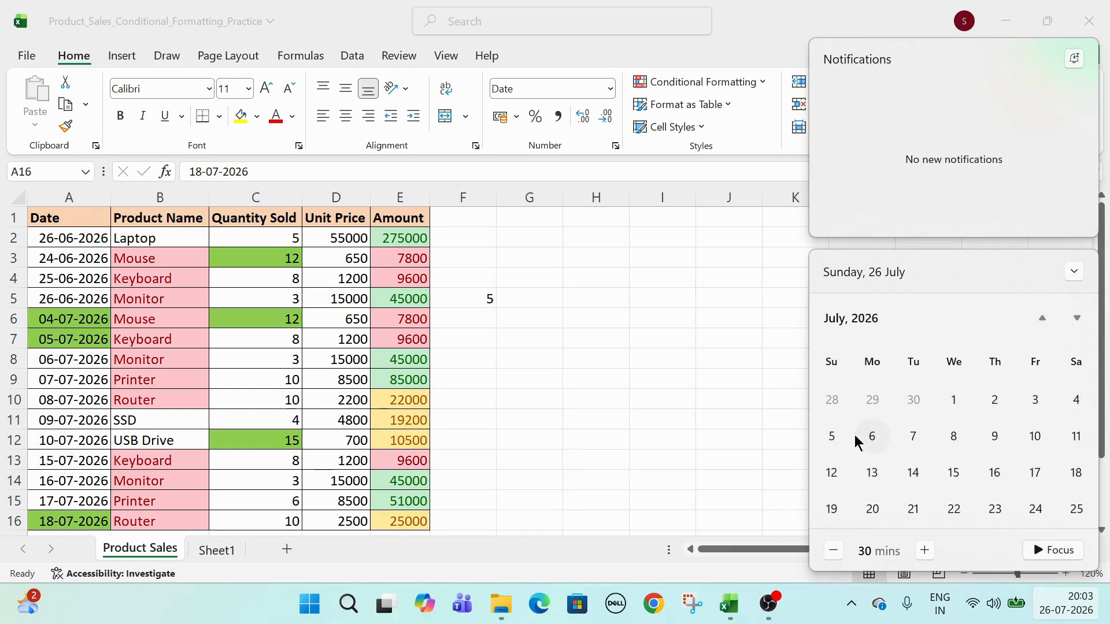
pyautogui.click(1075, 321)
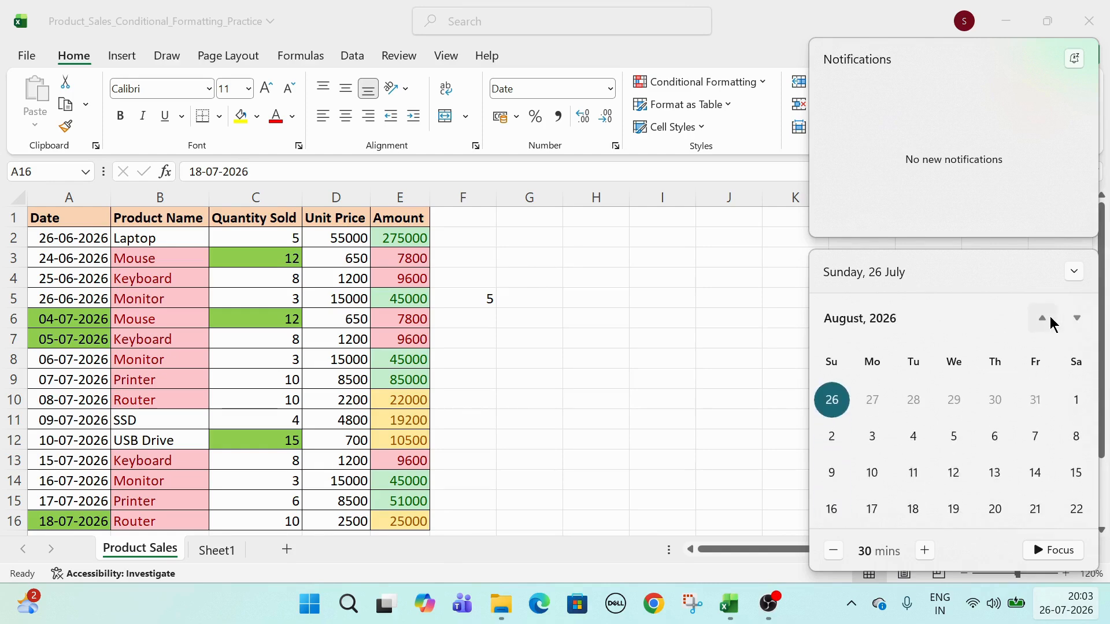
pyautogui.click(1051, 319)
pyautogui.click(1051, 319)
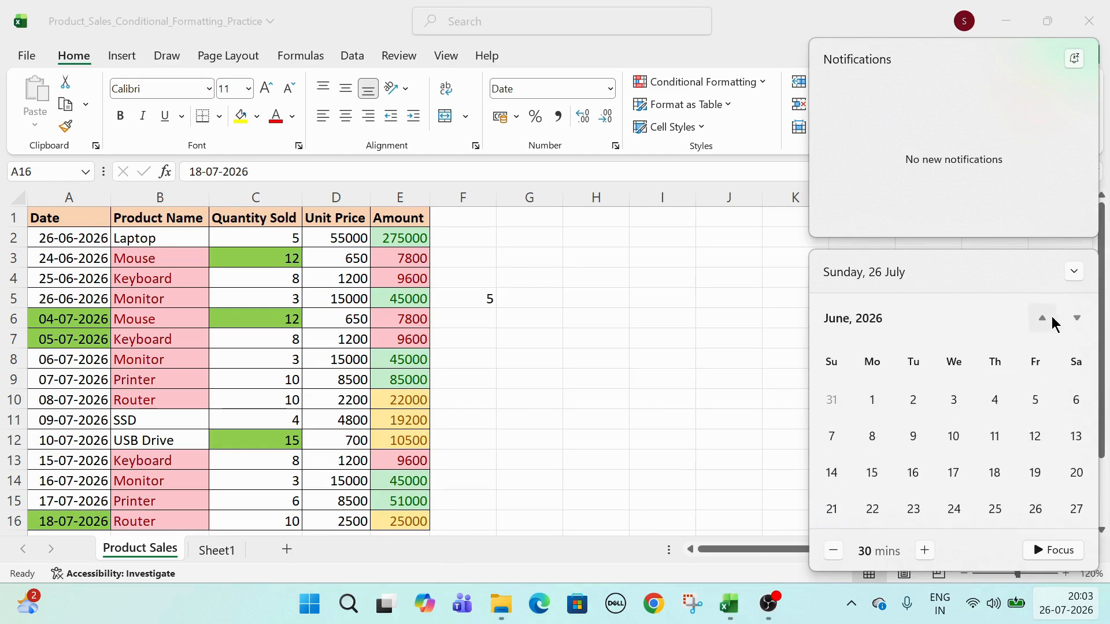
pyautogui.click(1086, 319)
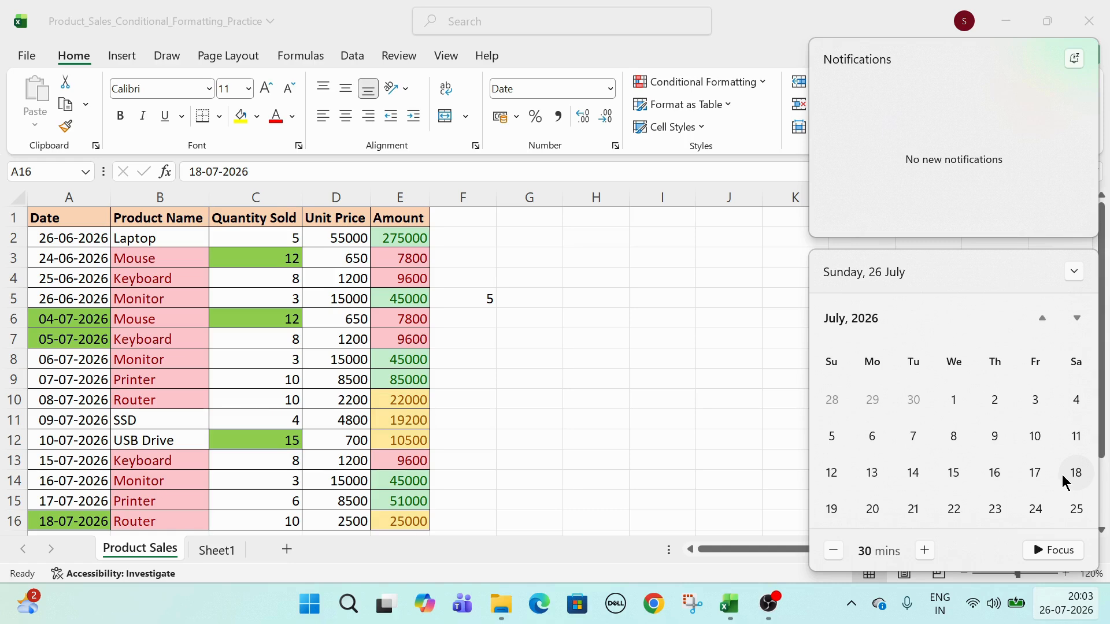
pyautogui.click(664, 241)
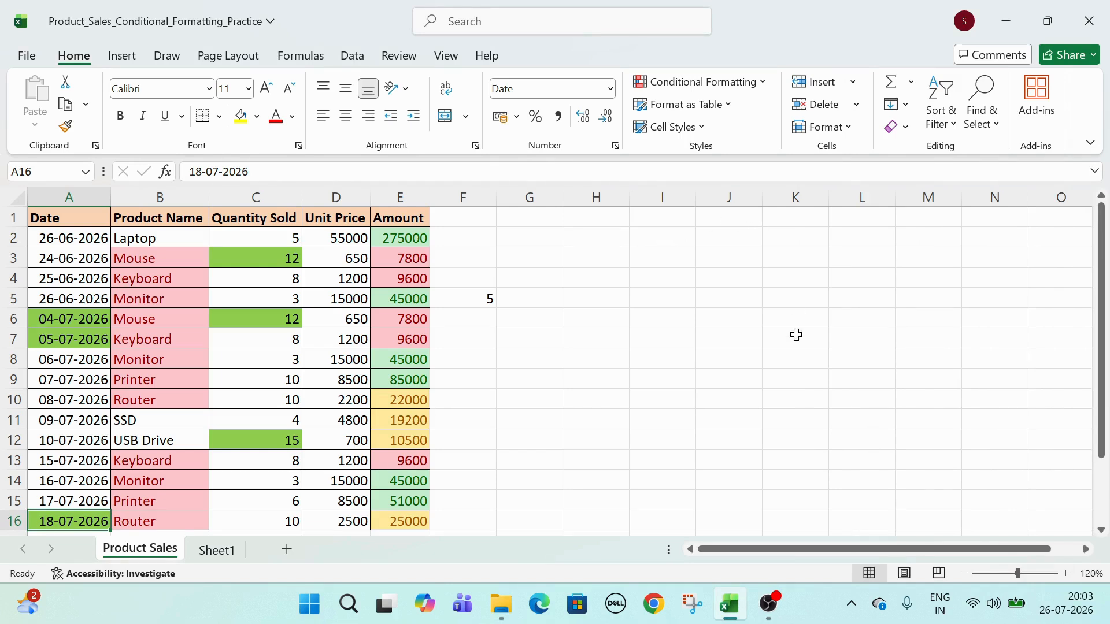
pyautogui.click(642, 362)
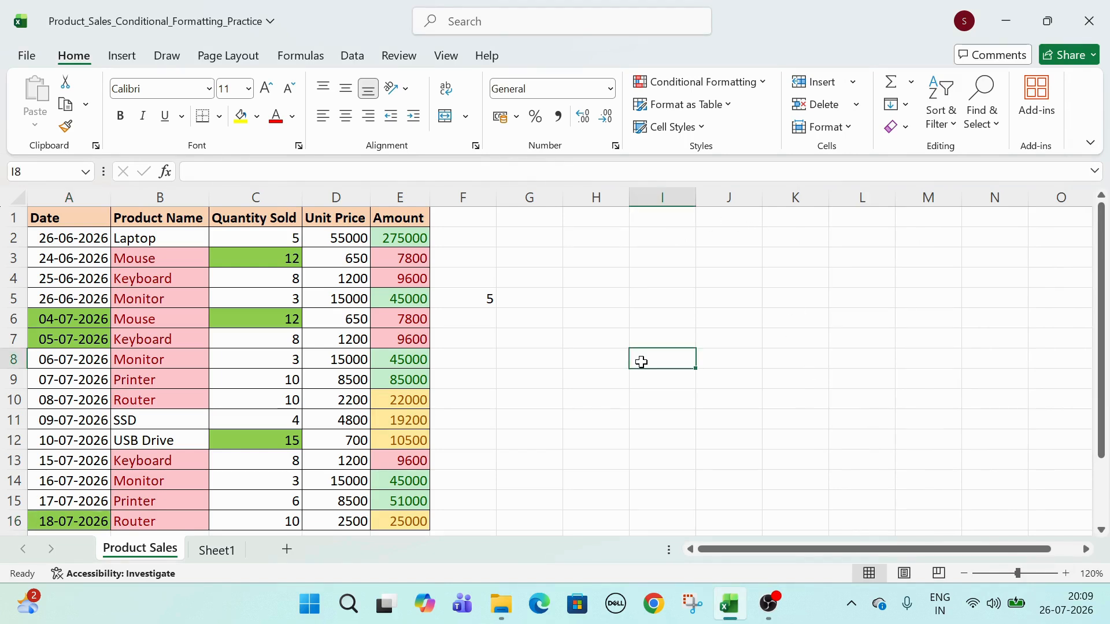